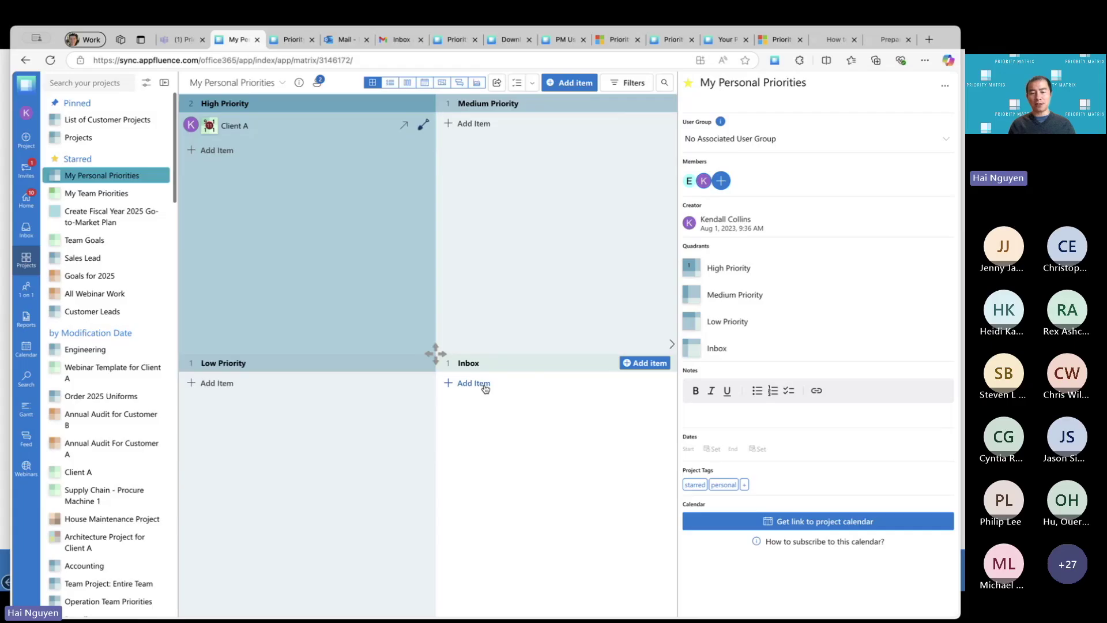
Add an item "Follow up with webinar participants due tomorrow 2pm" to the Inbox quadrant of My Personal Priorities.
{"action": "left_click", "coordinate": [485, 389]}
{"action": "type", "text": "Fo"}
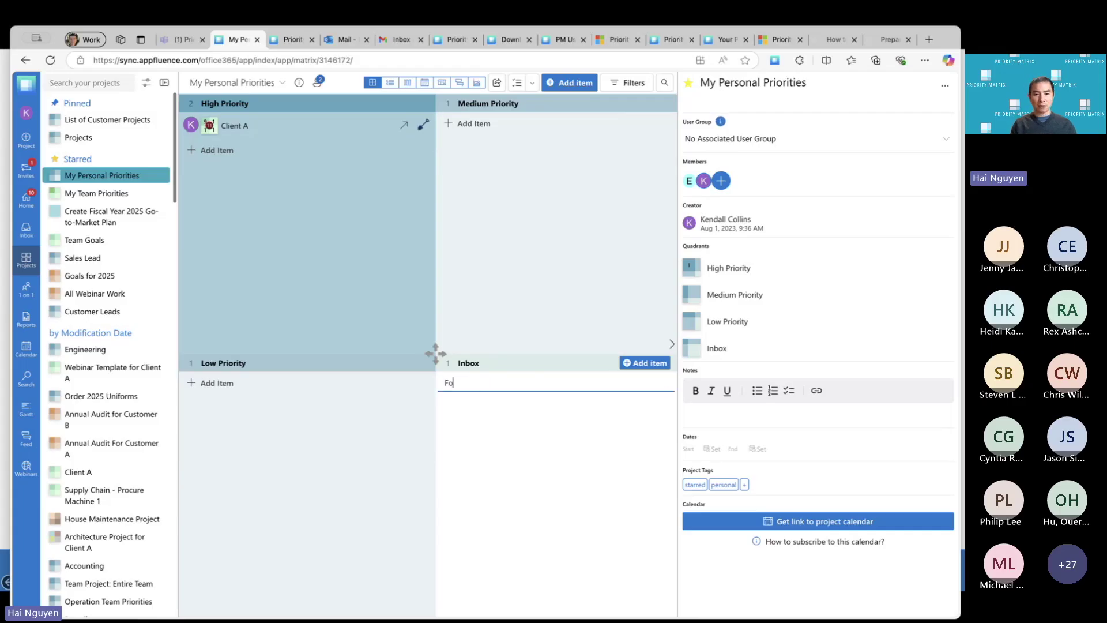
{"action": "type", "text": "llow up with webina"}
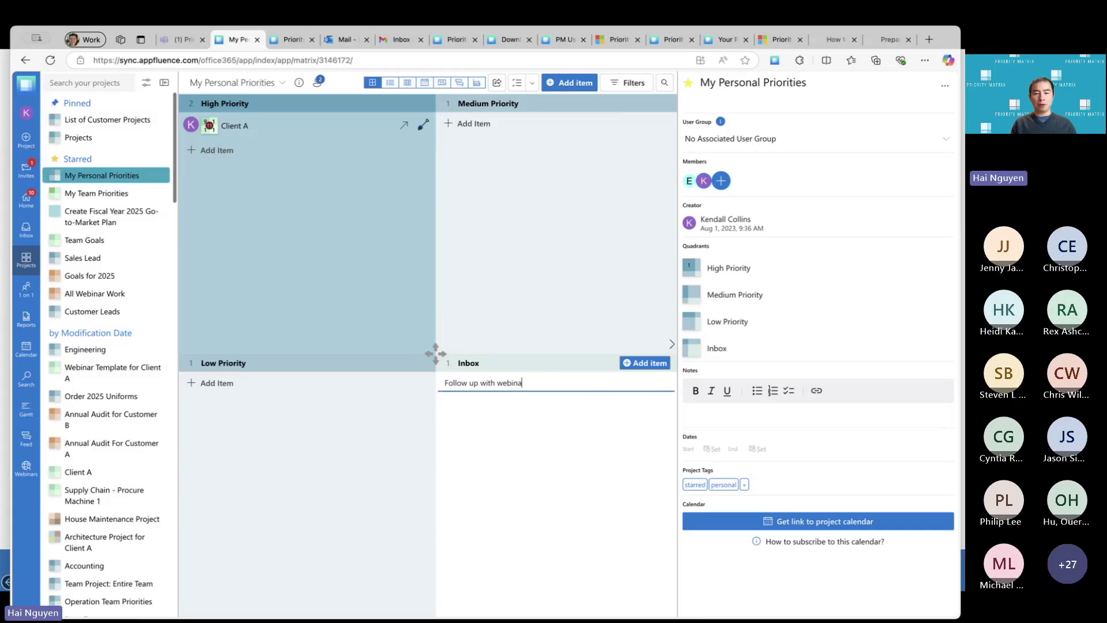
{"action": "type", "text": "r participants"}
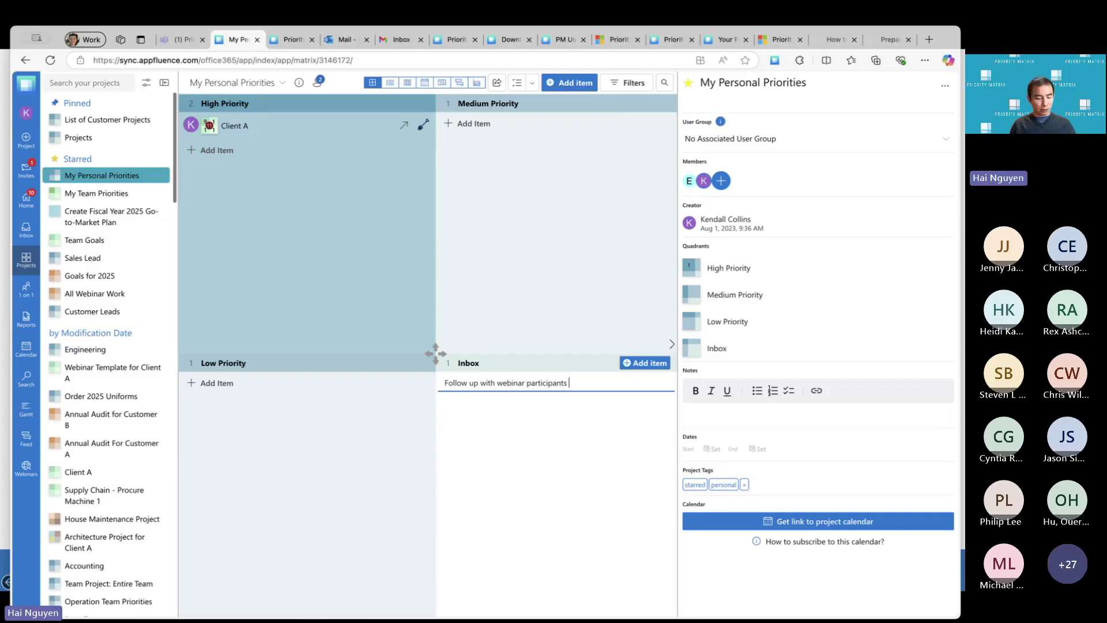
{"action": "type", "text": " due to"}
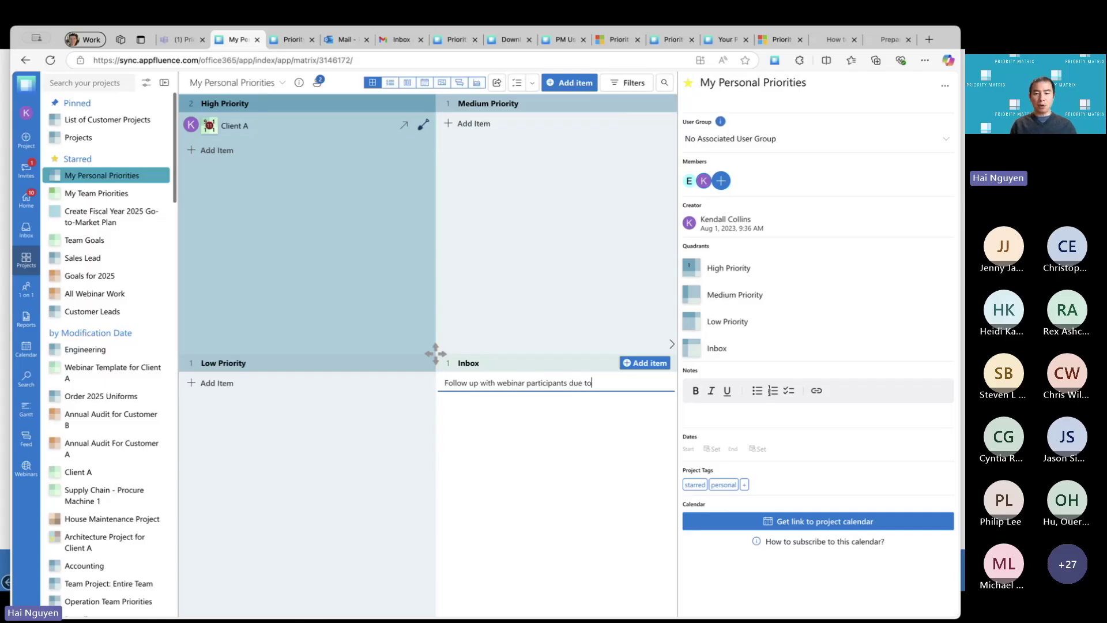
{"action": "type", "text": "morrow 2pm"}
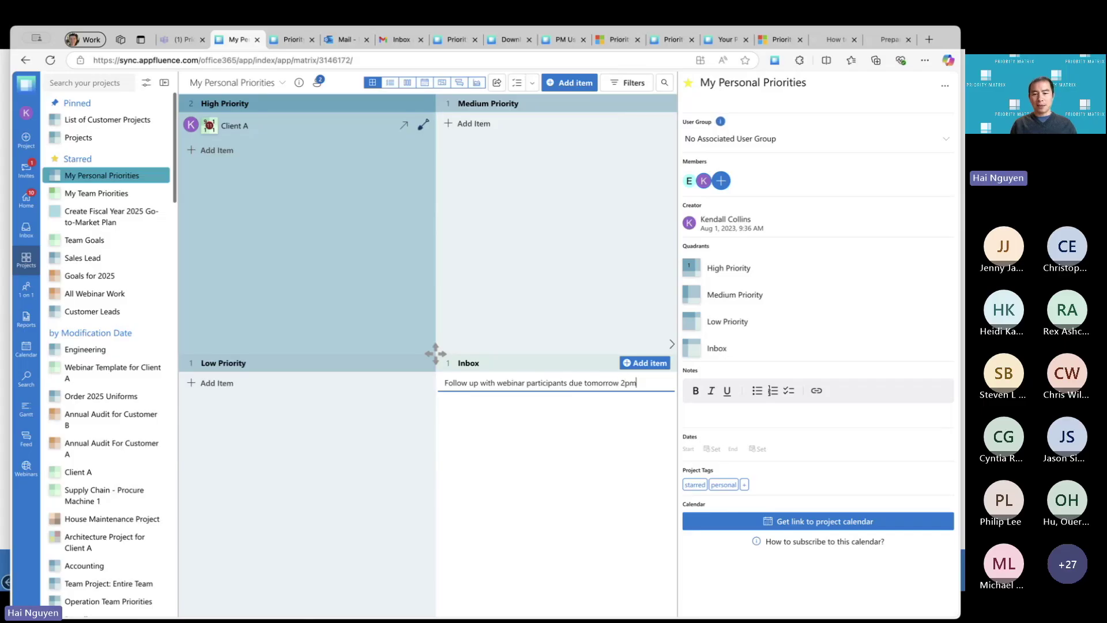
{"action": "key", "text": "Return"}
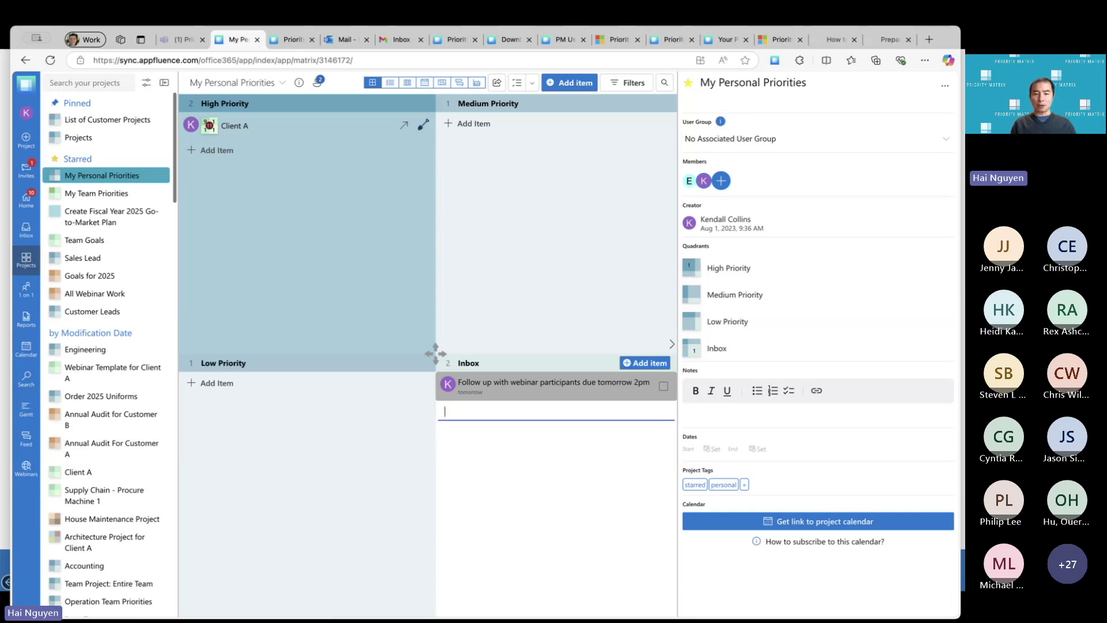
Add a second Inbox item named "Schedule new webinars due in 1 week" and finish adding items.
{"action": "type", "text": "Schedule new web"}
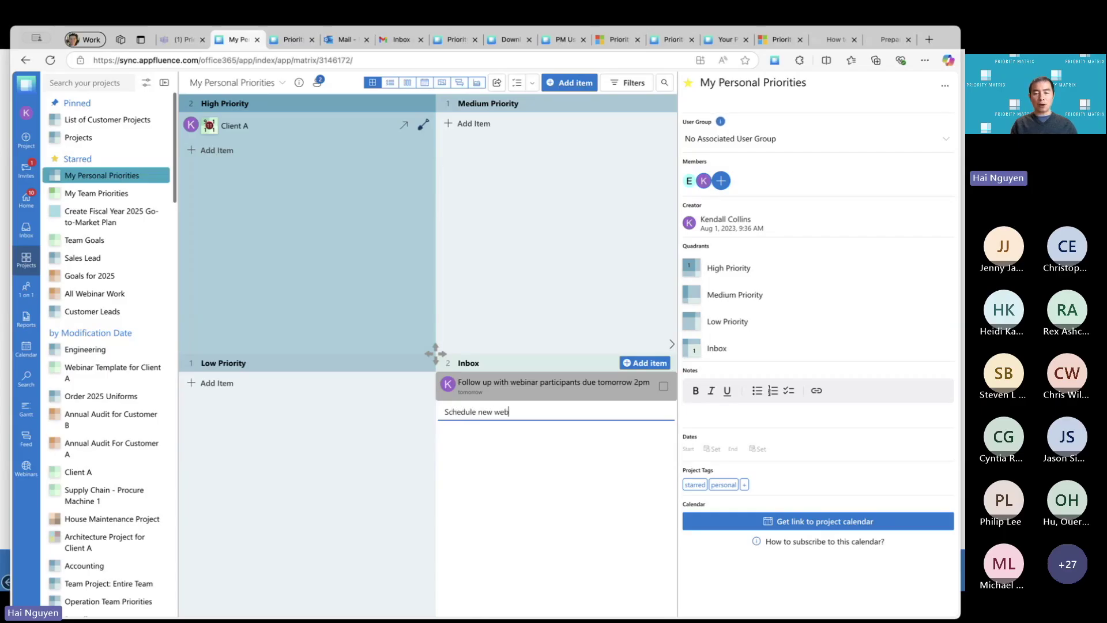
{"action": "type", "text": "inars due in 1 week"}
{"action": "key", "text": "Return"}
{"action": "key", "text": "Escape"}
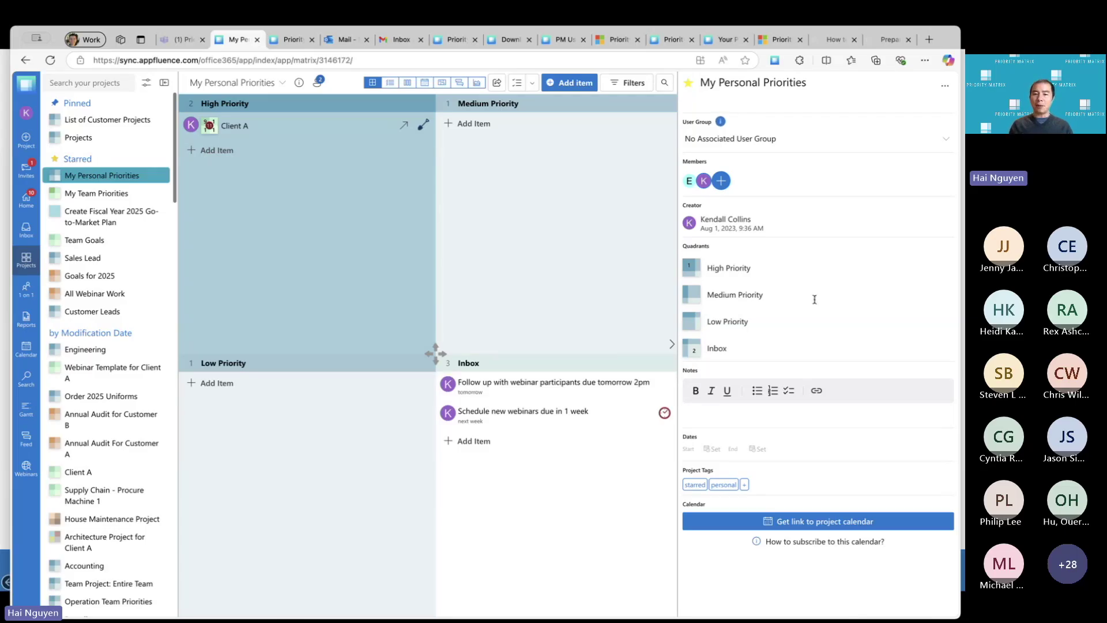
Look at the details of both new Inbox items and star "Schedule new webinars due in 1 week".
{"action": "left_click", "coordinate": [575, 388]}
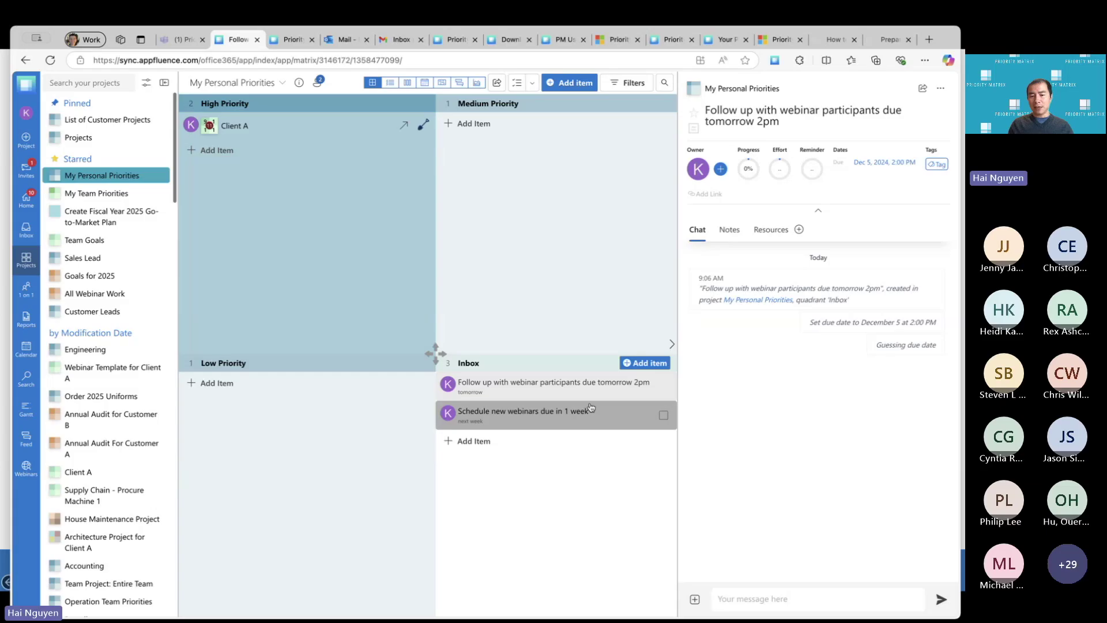
{"action": "left_click", "coordinate": [575, 414]}
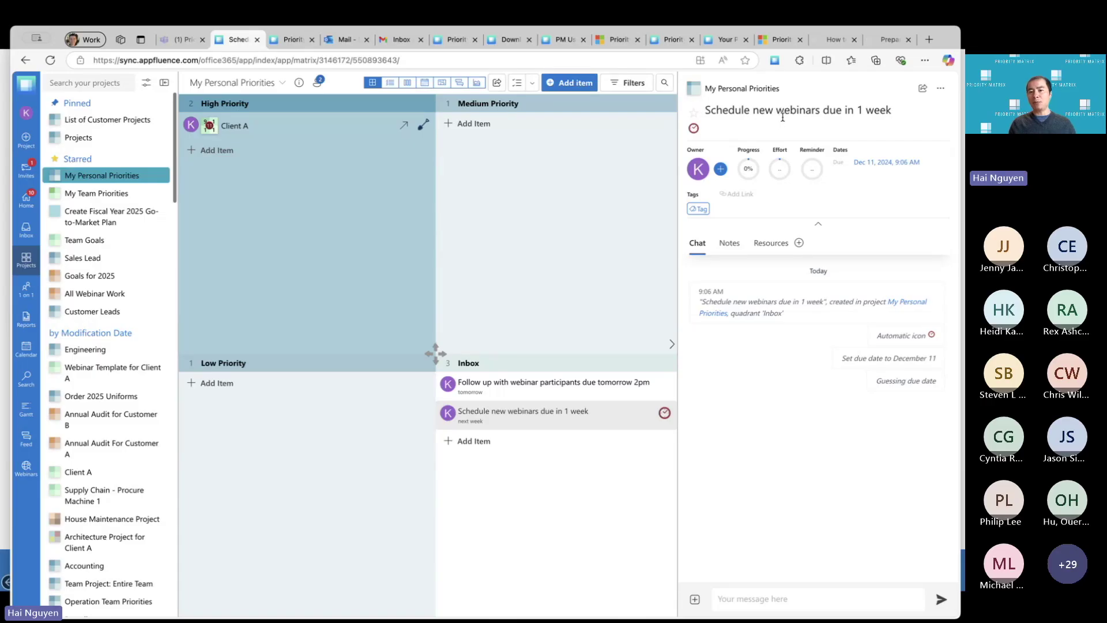
{"action": "left_click", "coordinate": [695, 113]}
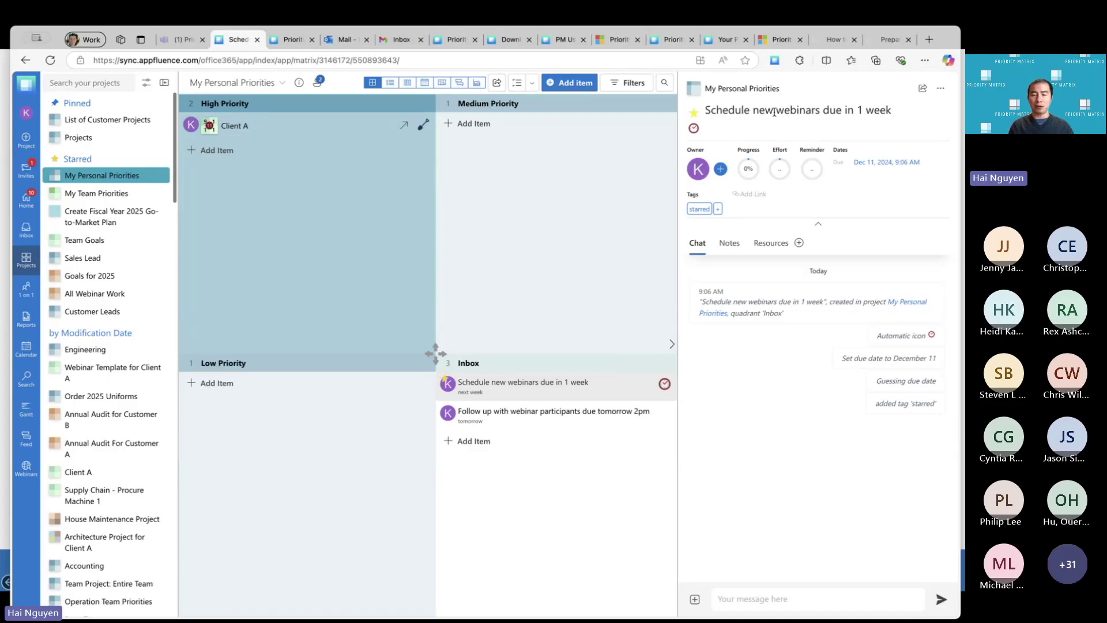
{"action": "left_click", "coordinate": [694, 131]}
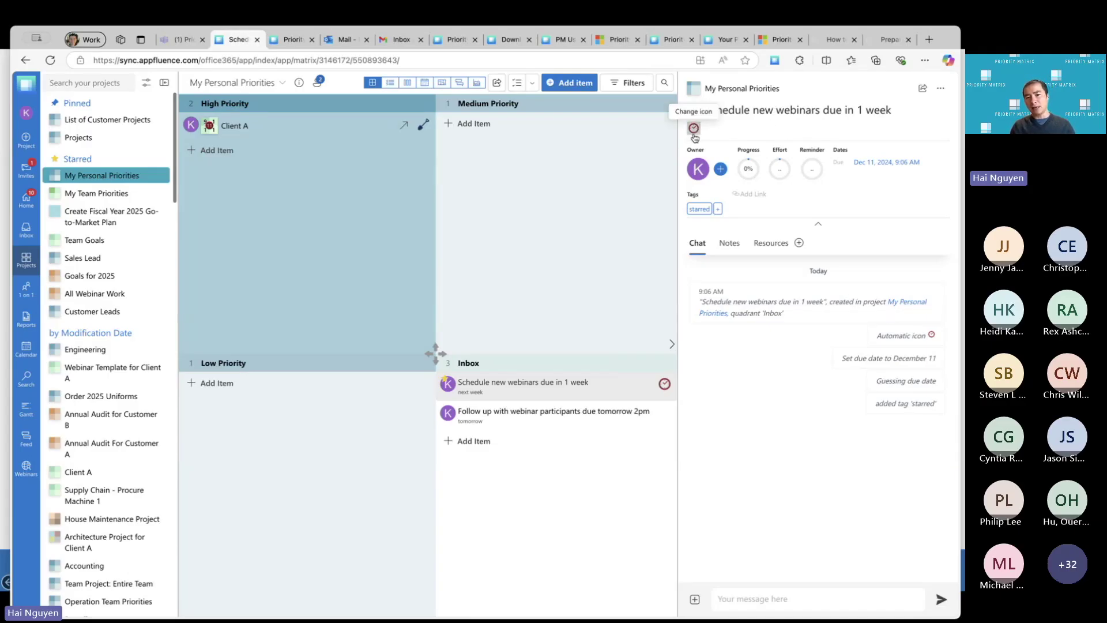
{"action": "left_click", "coordinate": [611, 455]}
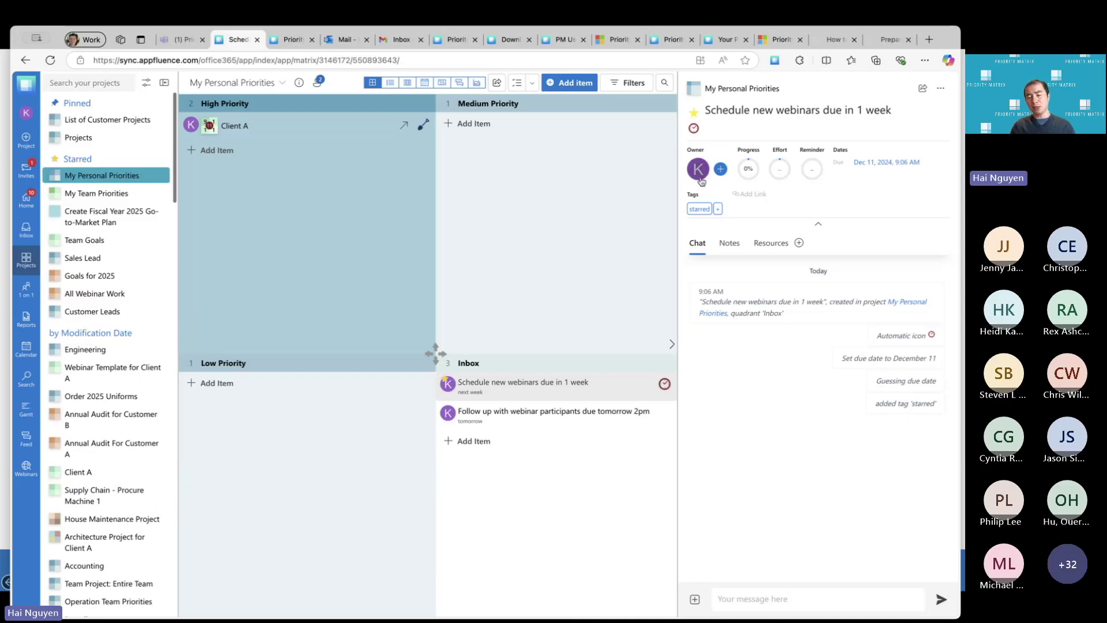
Hand off the "Schedule new webinars due in 1 week" item to the other member of My Personal Priorities as owner.
{"action": "mouse_move", "coordinate": [701, 181]}
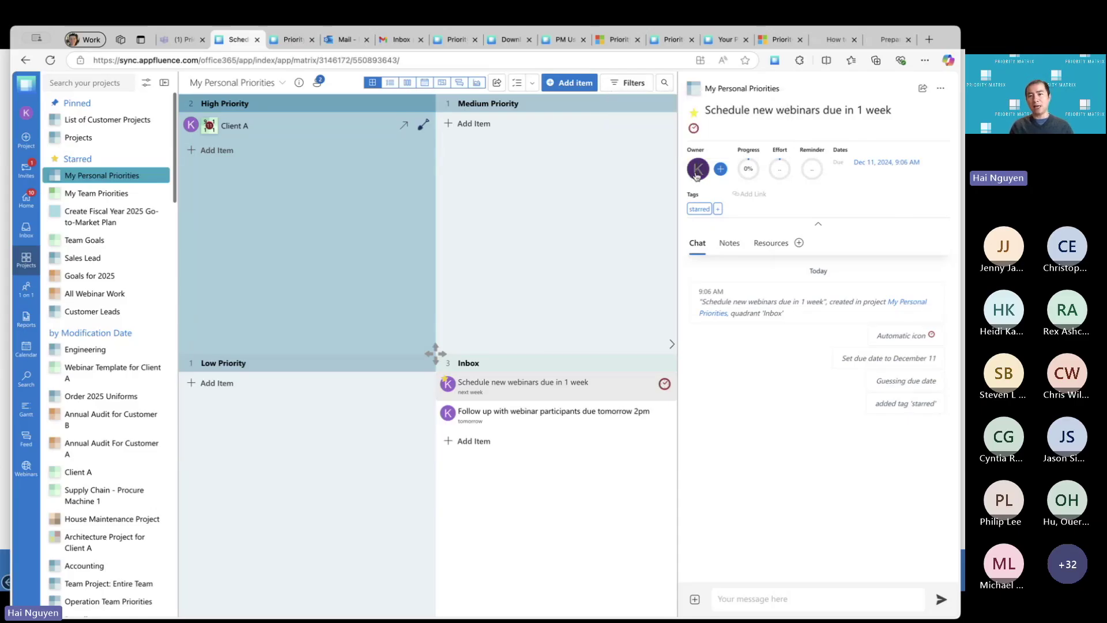
{"action": "left_click", "coordinate": [697, 175]}
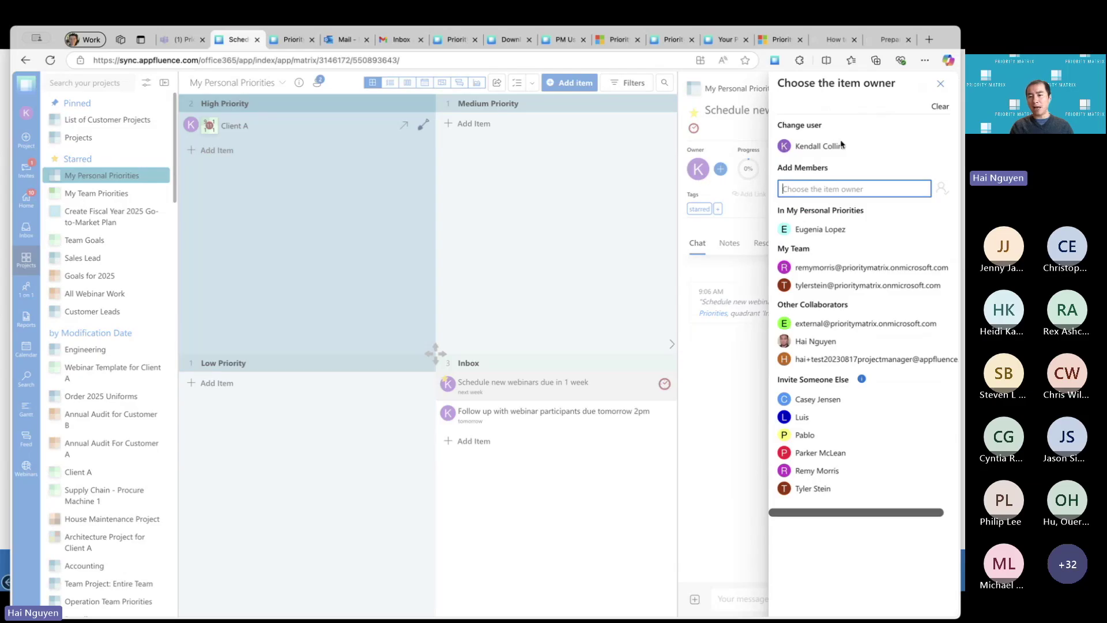
{"action": "left_click", "coordinate": [841, 232]}
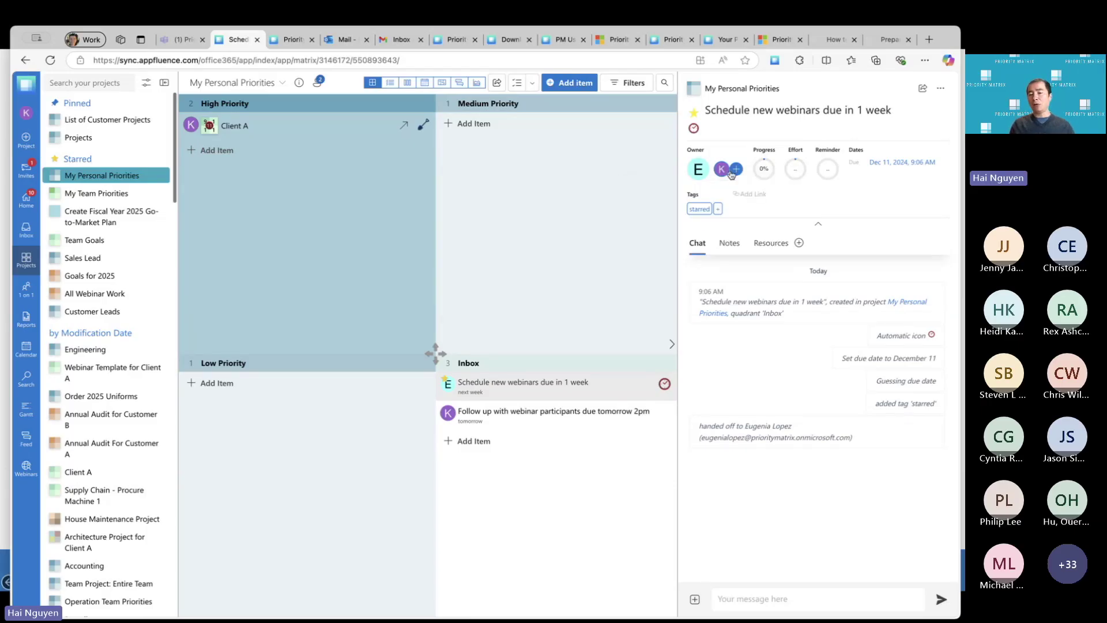
{"action": "mouse_move", "coordinate": [724, 173]}
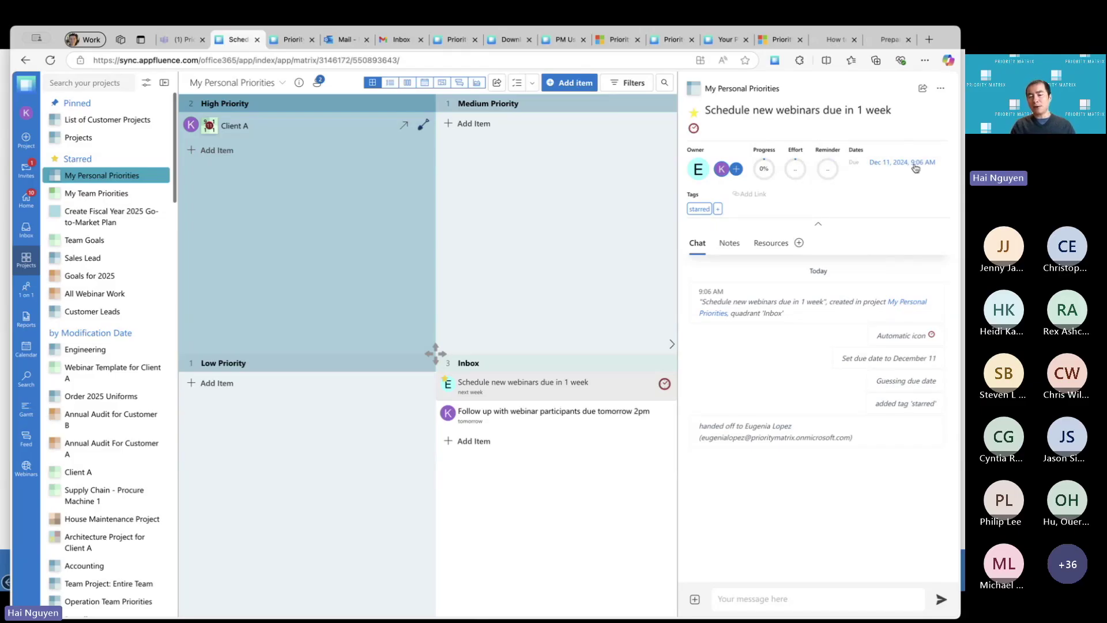
Show the project as a Kanban board and clear its active filter.
{"action": "left_click", "coordinate": [765, 169]}
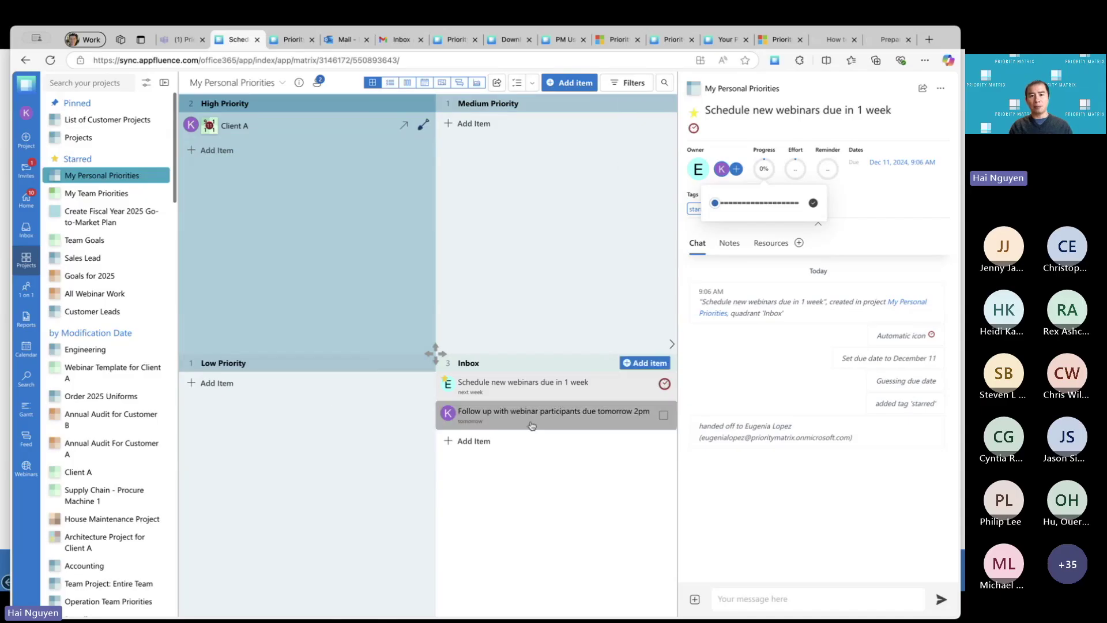
{"action": "left_click", "coordinate": [407, 84]}
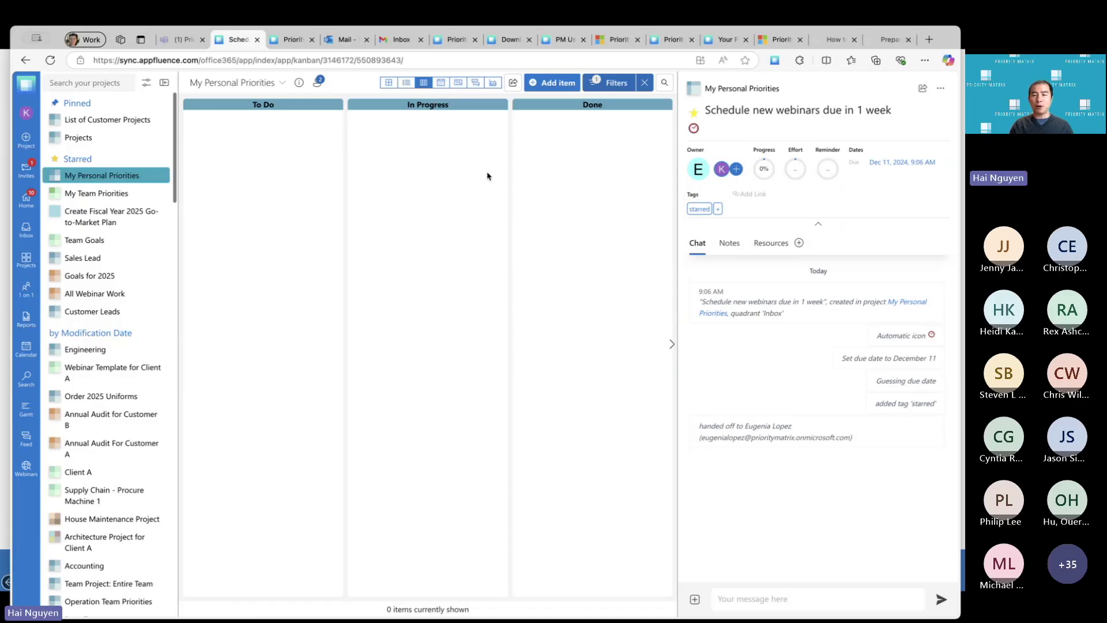
{"action": "left_click", "coordinate": [644, 82]}
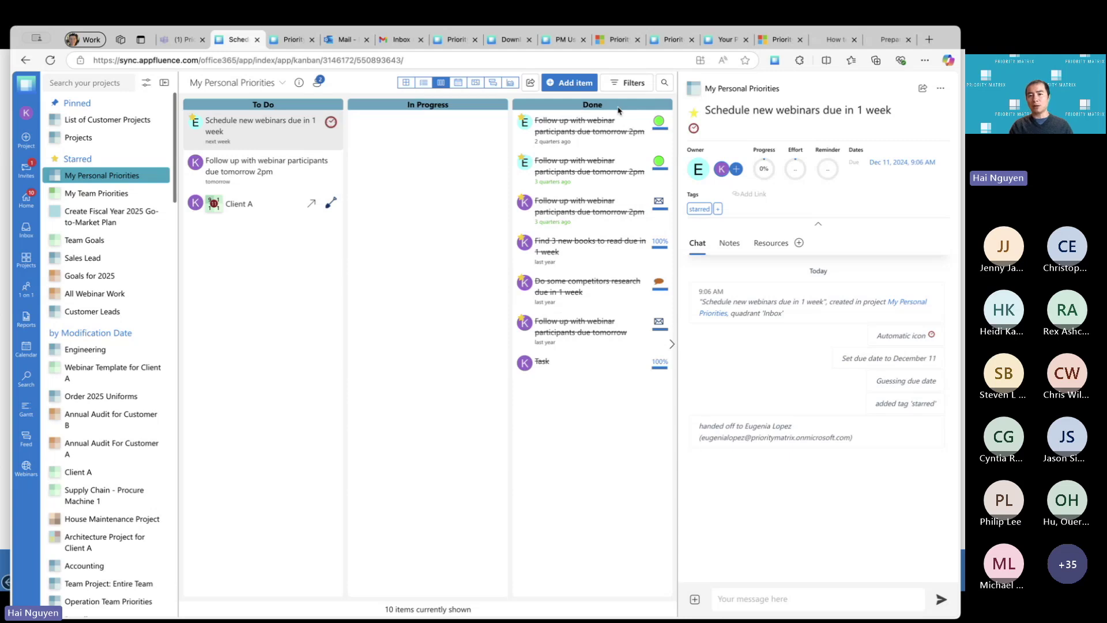
Set the progress of "Schedule new webinars due in 1 week" to 30% and finally mark the item as completed.
{"action": "left_click", "coordinate": [764, 168]}
{"action": "left_click", "coordinate": [736, 205]}
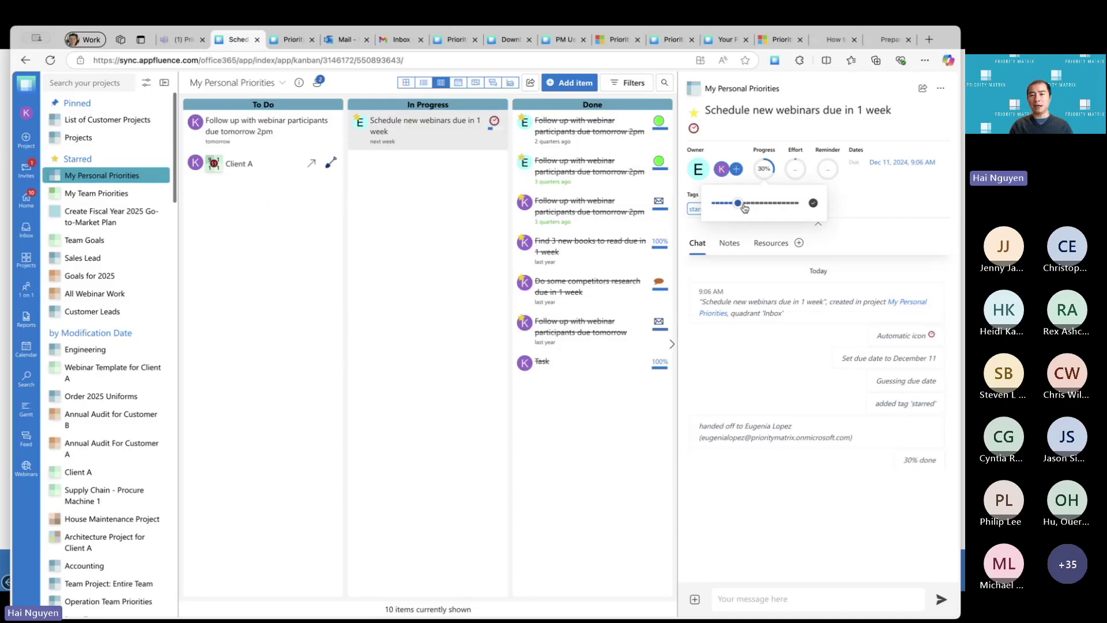
{"action": "left_click", "coordinate": [813, 203]}
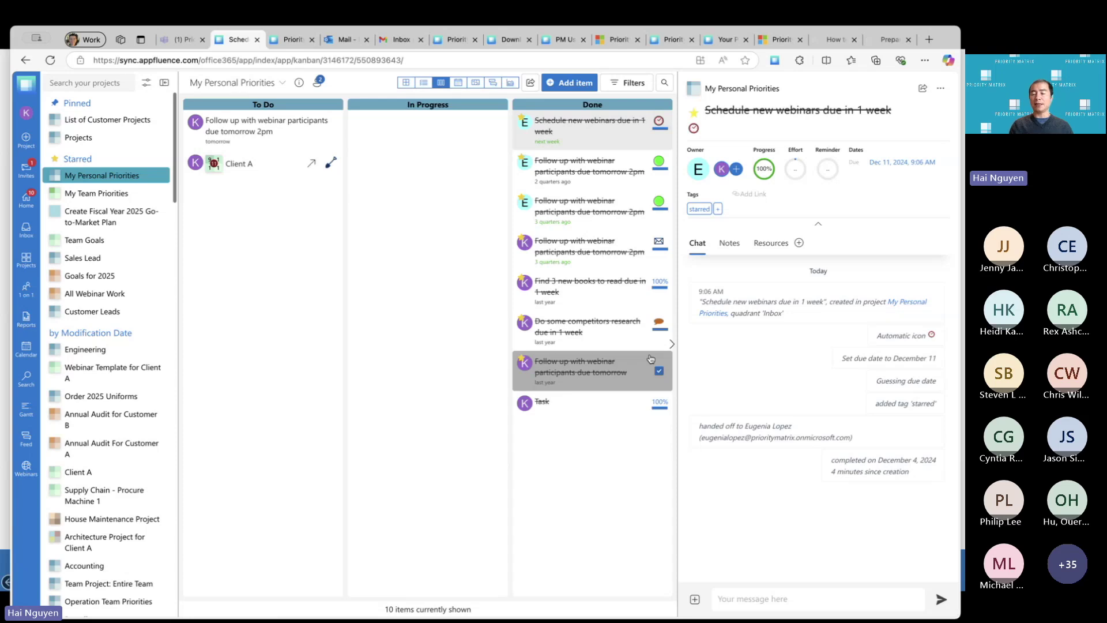
{"action": "left_click", "coordinate": [767, 174]}
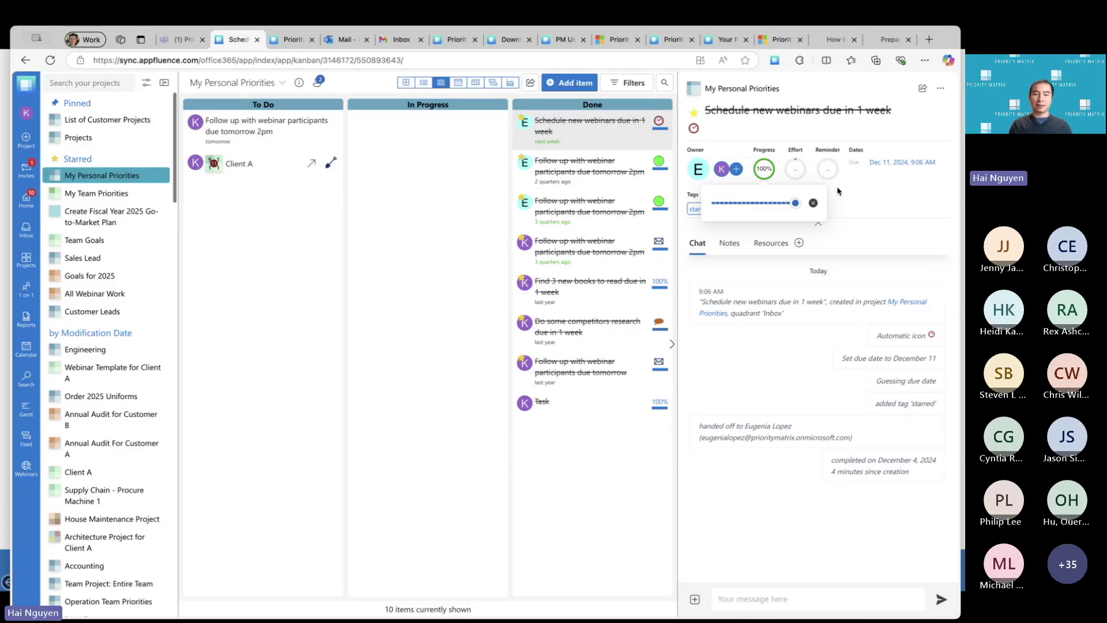
Set the item's effort by sending the chat comment "set effort to 30 minutes", after viewing the preset effort options.
{"action": "left_click", "coordinate": [797, 172]}
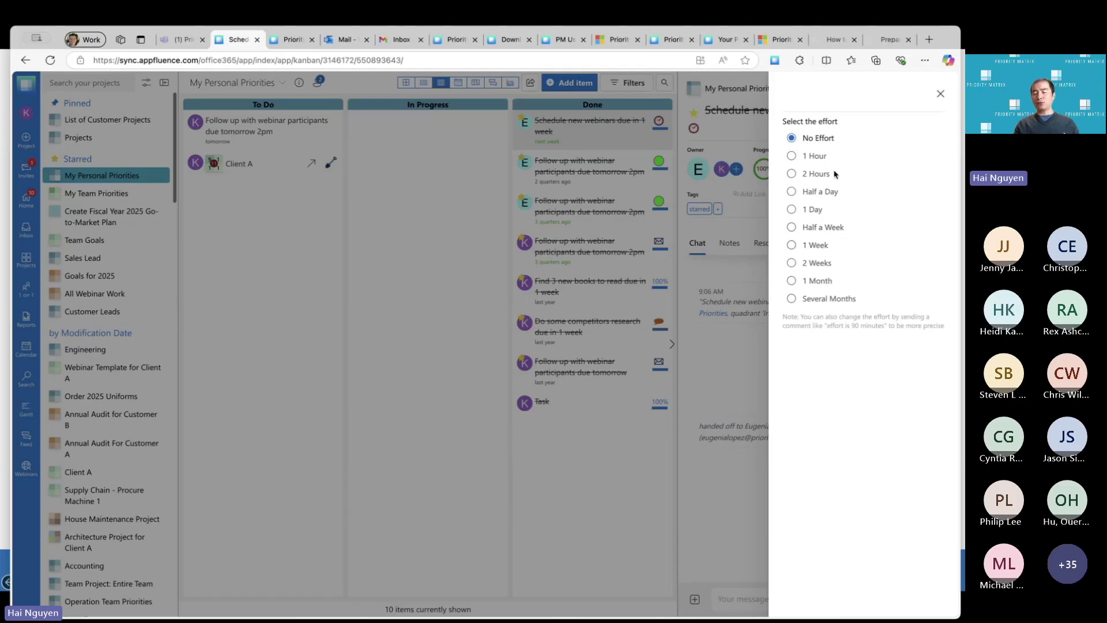
{"action": "left_click", "coordinate": [941, 97]}
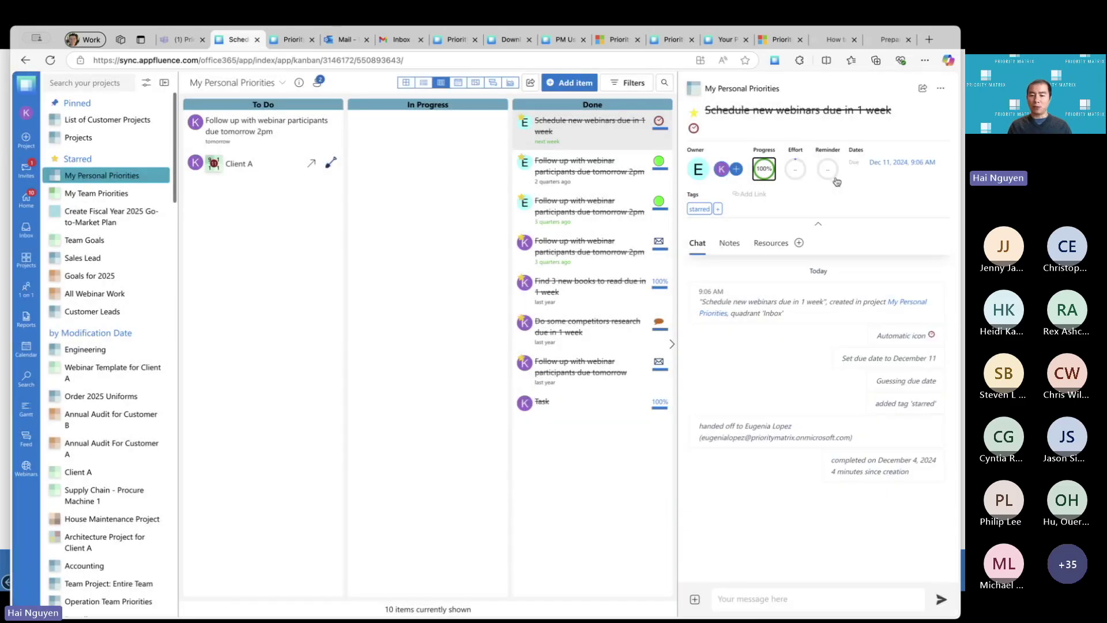
{"action": "type", "text": "set"}
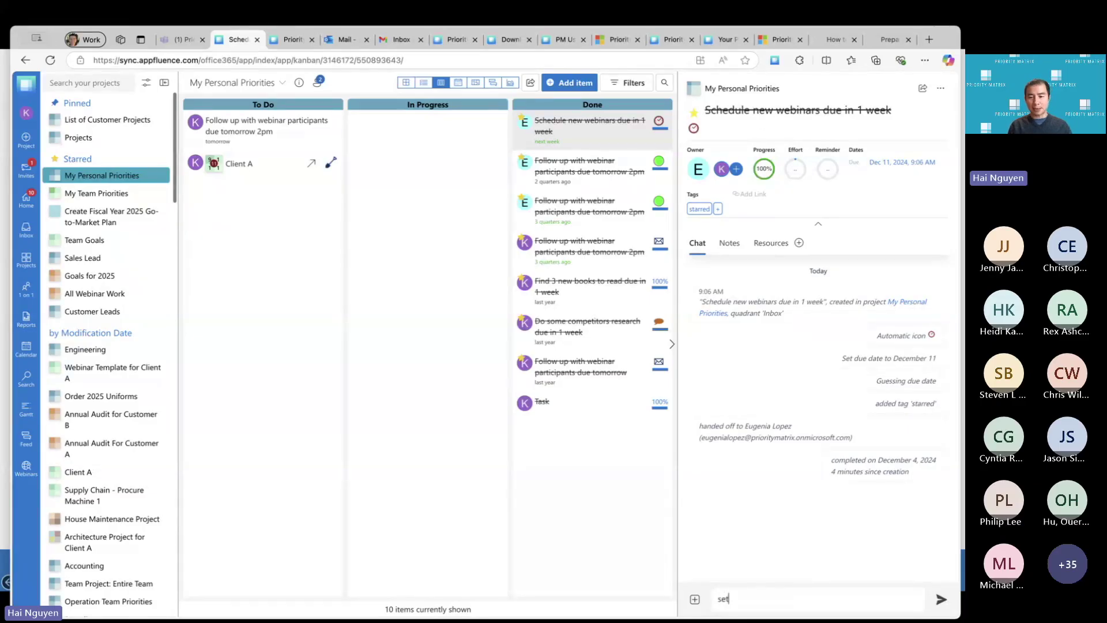
{"action": "type", "text": " effort to 30 minute"}
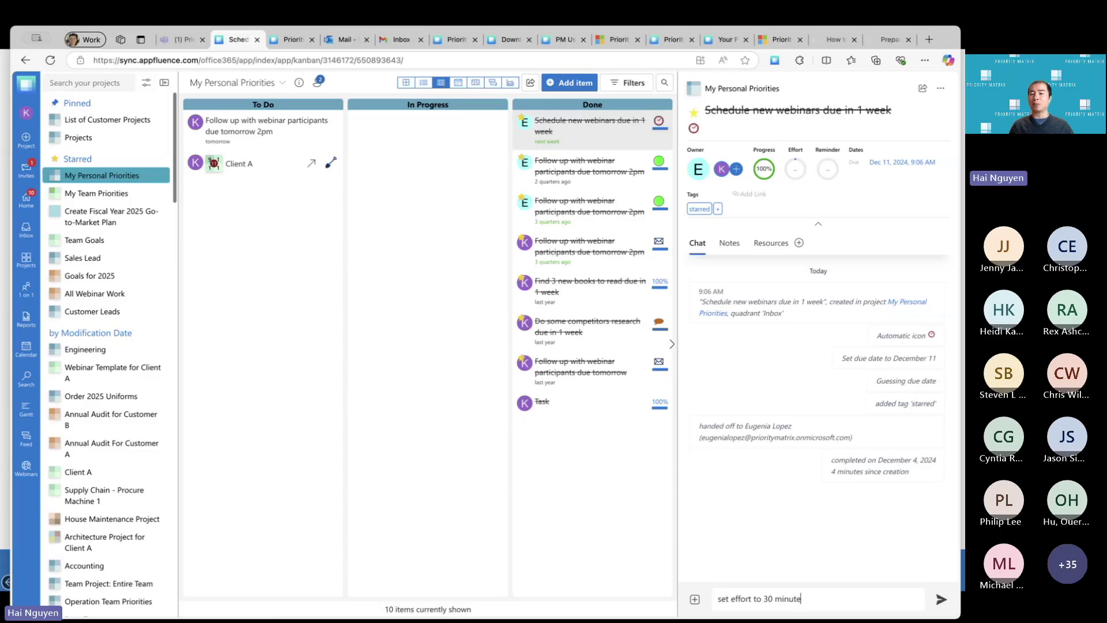
{"action": "type", "text": "s"}
{"action": "key", "text": "Return"}
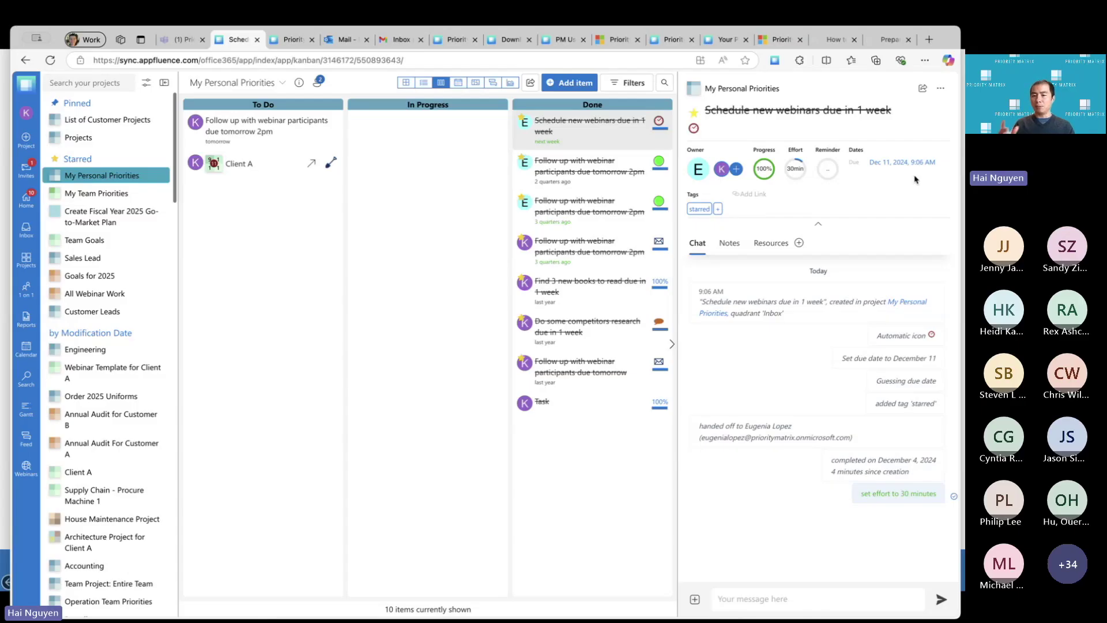
{"action": "left_click", "coordinate": [827, 169]}
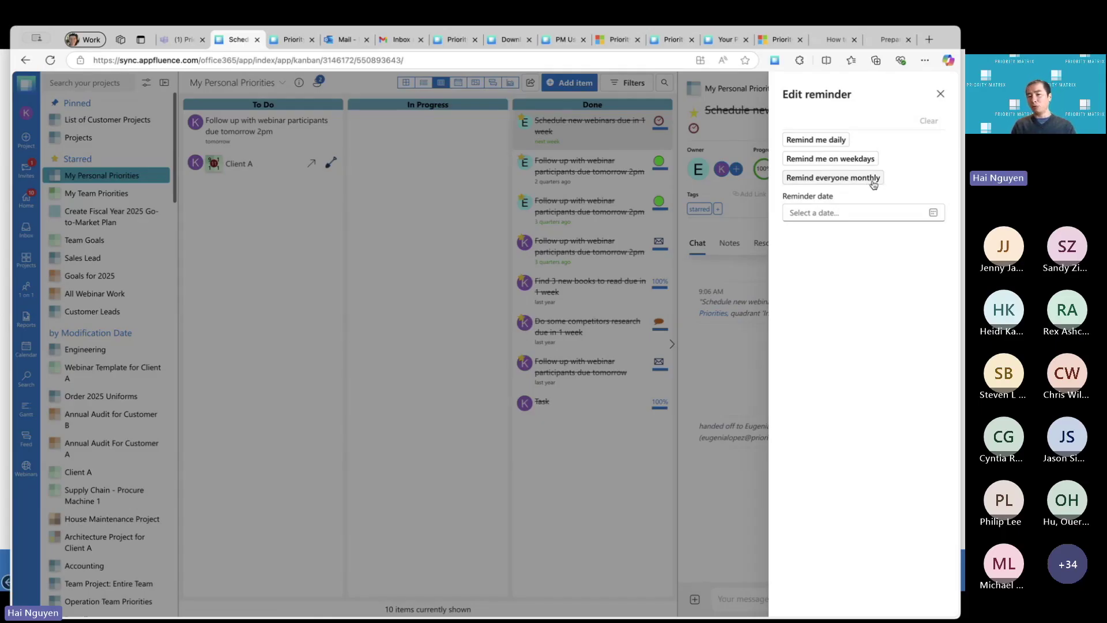
{"action": "left_click", "coordinate": [933, 214]}
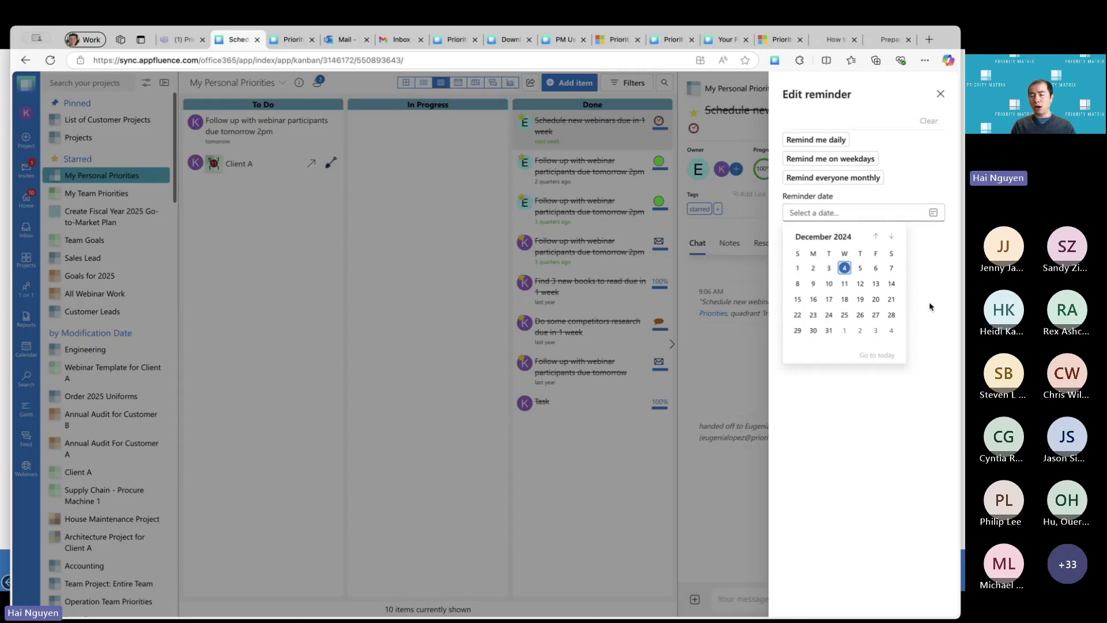
{"action": "left_click", "coordinate": [929, 281]}
{"action": "left_click", "coordinate": [940, 94]}
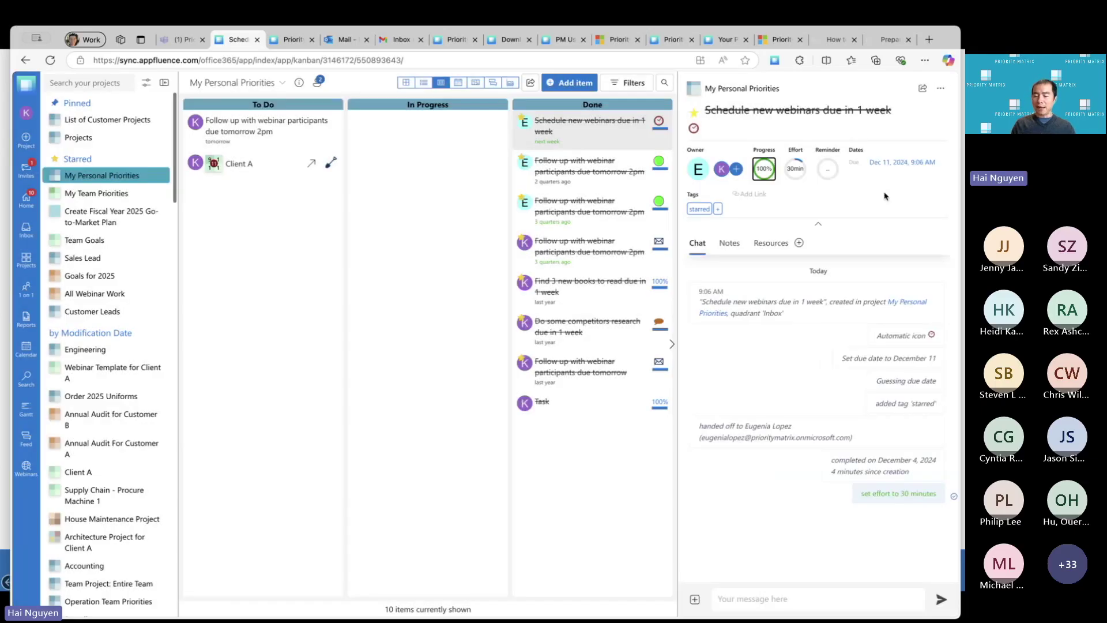
Set a daily reminder on the item by sending the chat comment "remind me daily".
{"action": "left_click", "coordinate": [775, 594]}
{"action": "type", "text": "remin"}
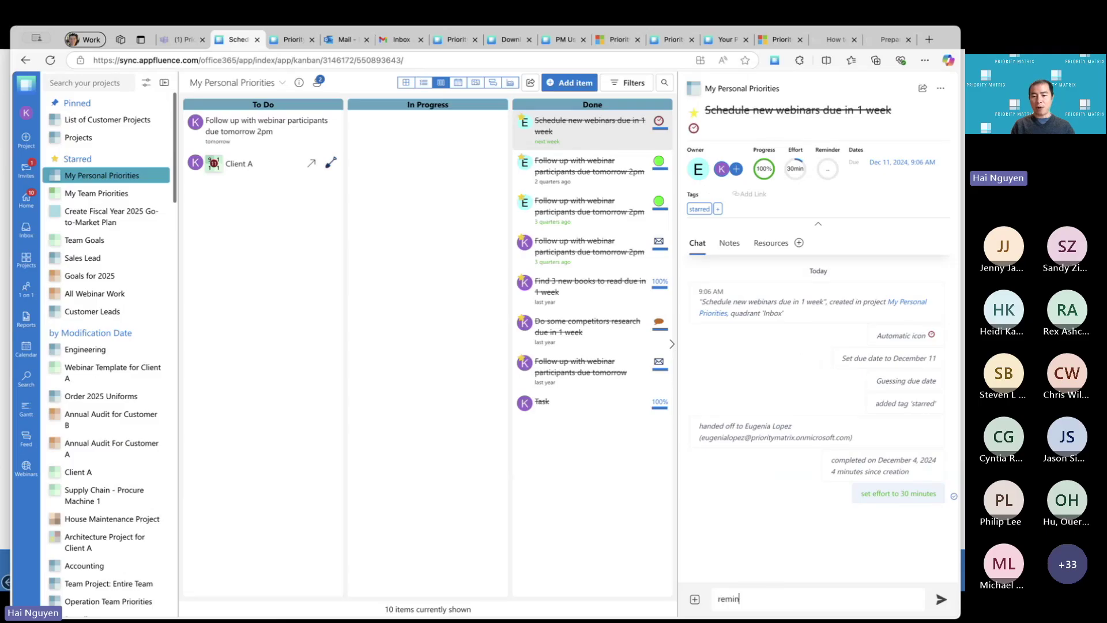
{"action": "type", "text": "d me daily"}
{"action": "key", "text": "Return"}
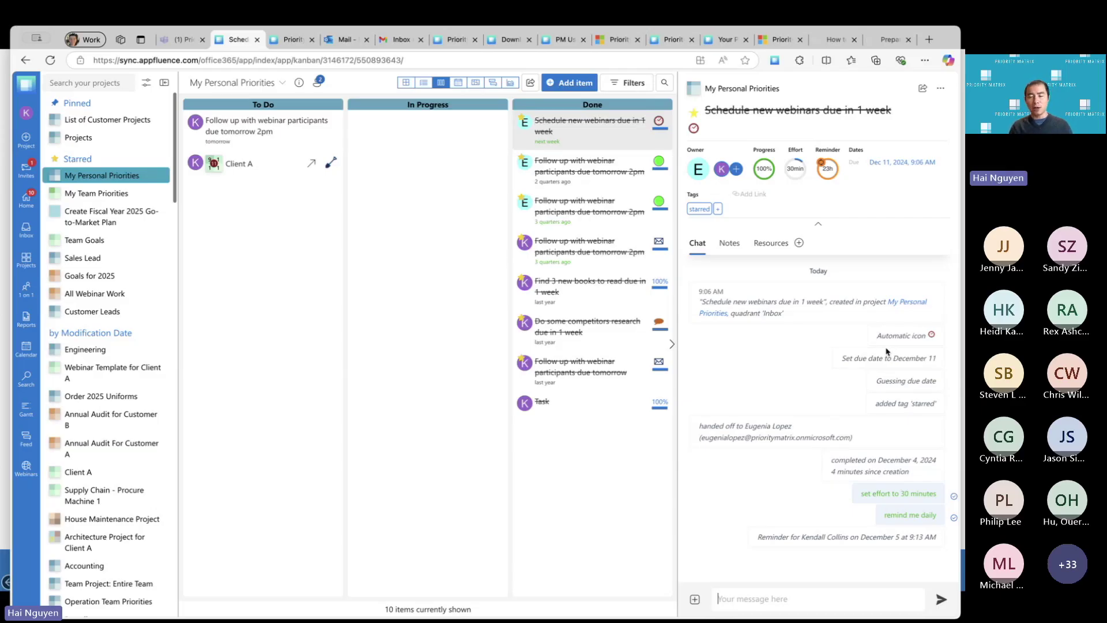
Show the contact card of the owner of "Schedule new webinars due in 1 week".
{"action": "left_click", "coordinate": [699, 169]}
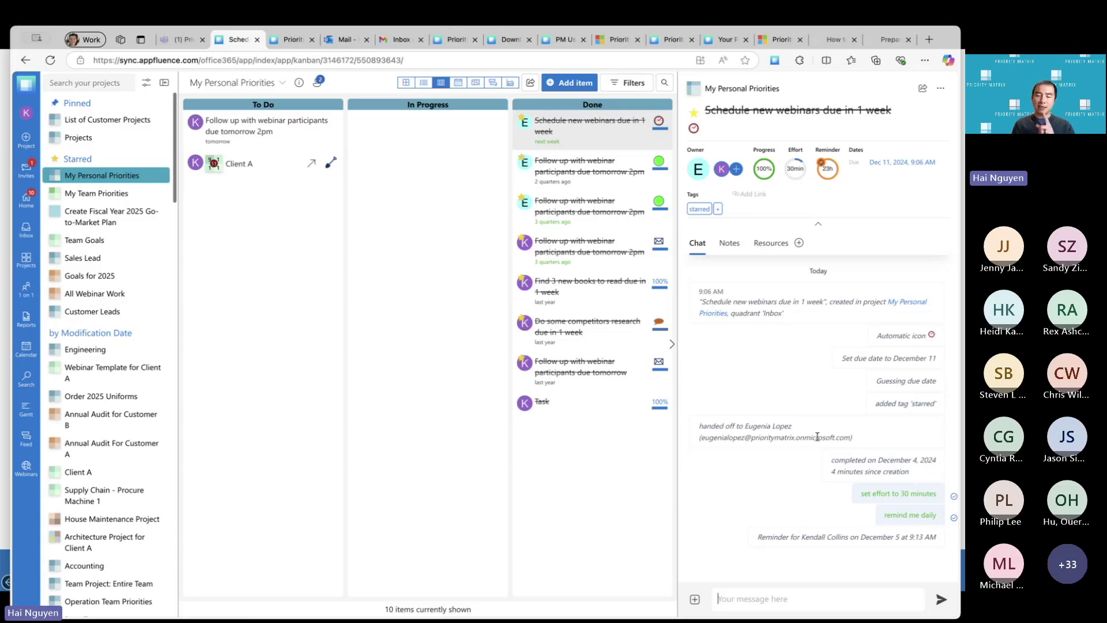
{"action": "left_click", "coordinate": [698, 176]}
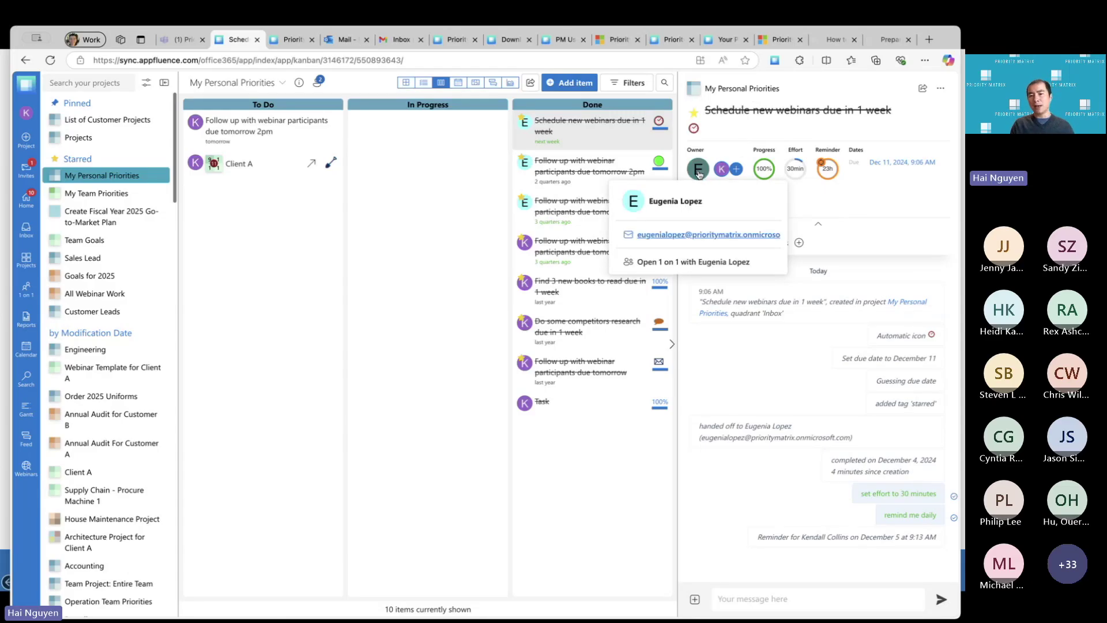
Change the owner of "Schedule new webinars due in 1 week" to the last member listed under My Team and look over the item's further actions.
{"action": "left_click", "coordinate": [697, 176]}
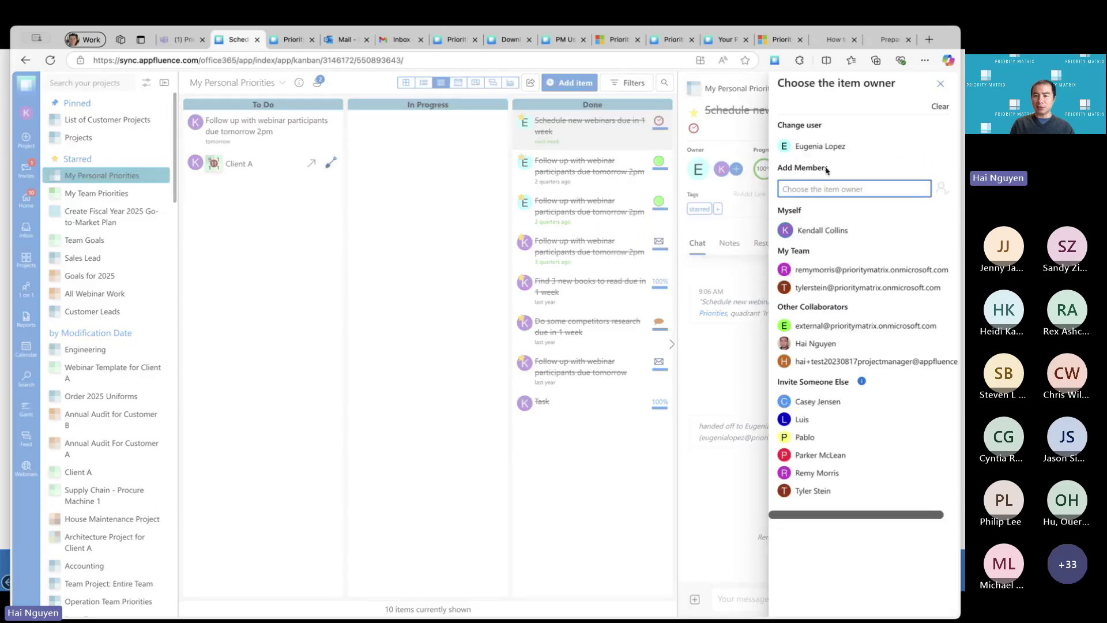
{"action": "left_click", "coordinate": [850, 287]}
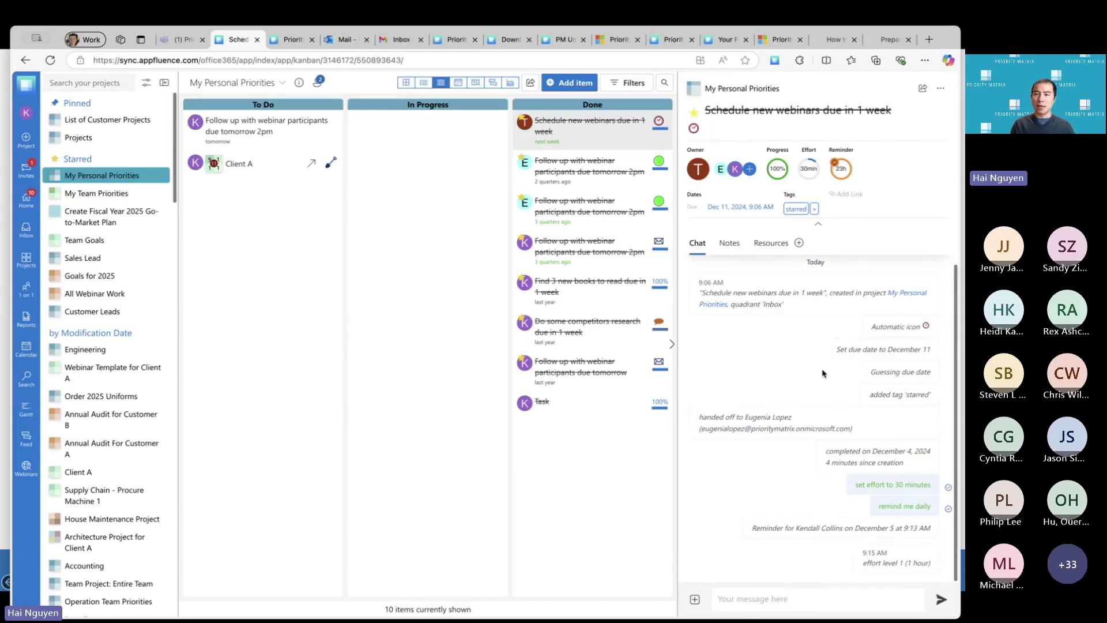
{"action": "left_click", "coordinate": [940, 89]}
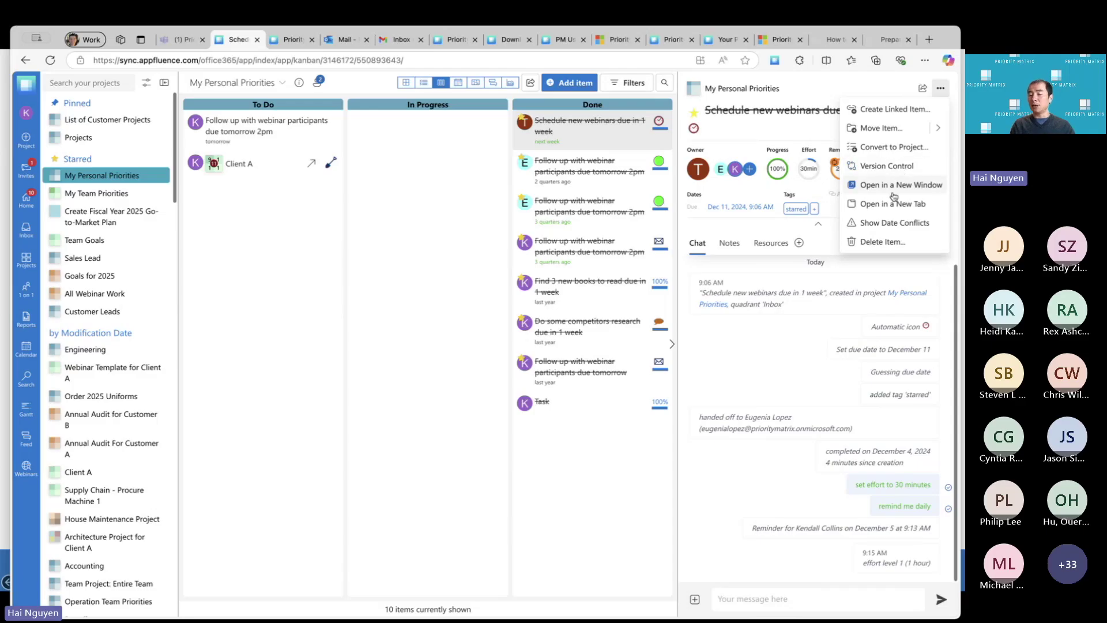
{"action": "left_click", "coordinate": [845, 383]}
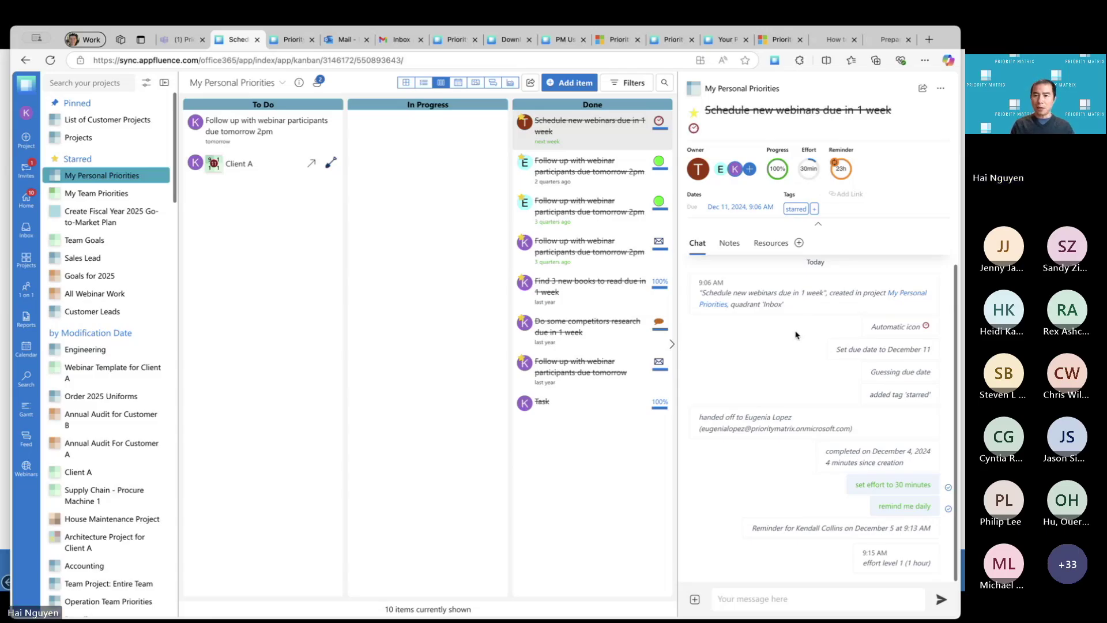
Fill the item's notes with AI-generated content and dismiss the notice about inspecting that content.
{"action": "left_click", "coordinate": [732, 247]}
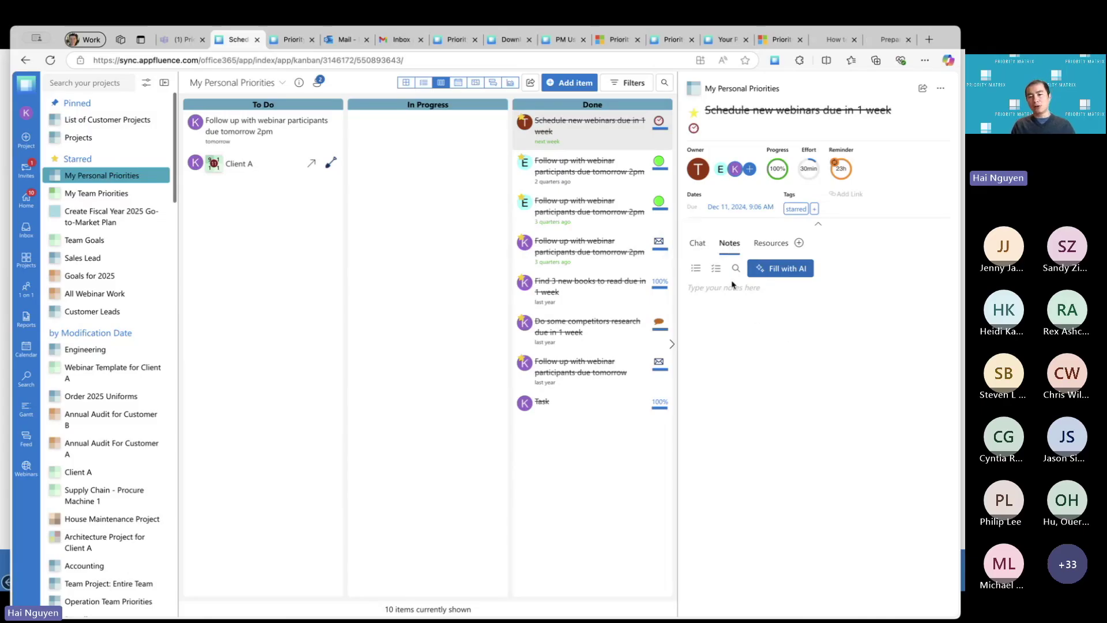
{"action": "left_click", "coordinate": [774, 271]}
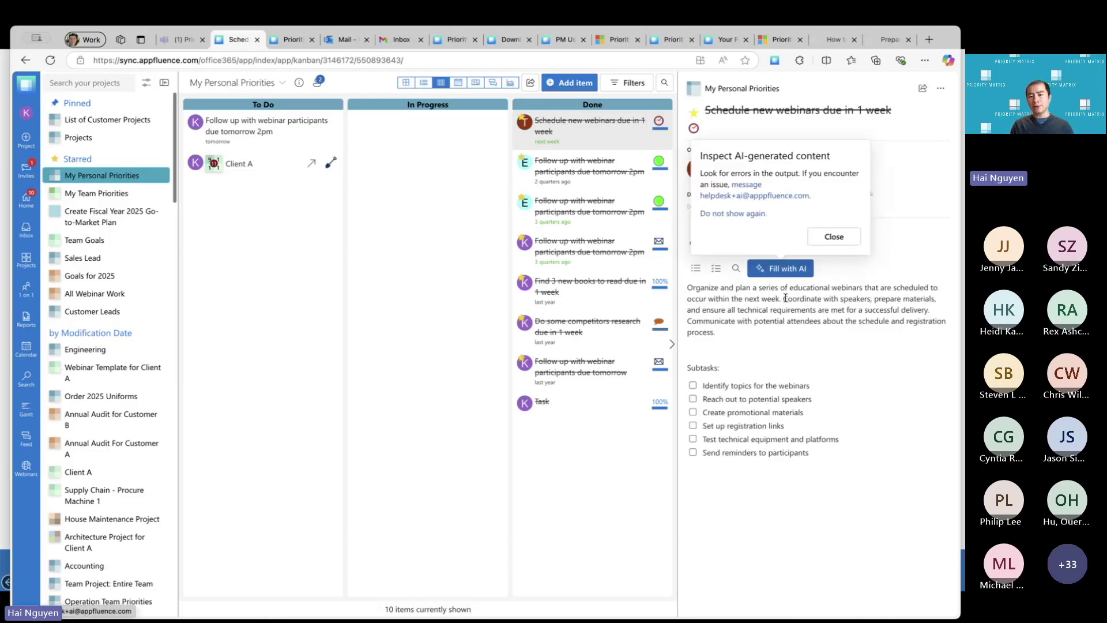
{"action": "left_click", "coordinate": [839, 237]}
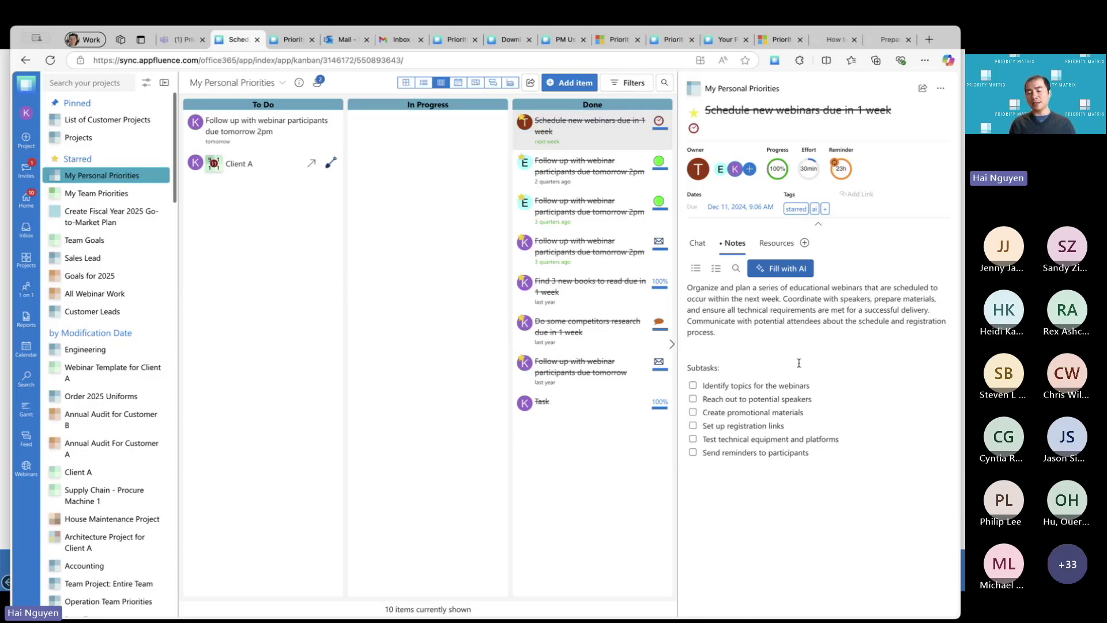
Delete the introductory paragraph and the blank lines above "Subtasks:" in the item's notes.
{"action": "left_click_drag", "start_coordinate": [747, 363], "coordinate": [665, 282]}
{"action": "left_click", "coordinate": [739, 356]}
{"action": "key", "text": "BackSpace"}
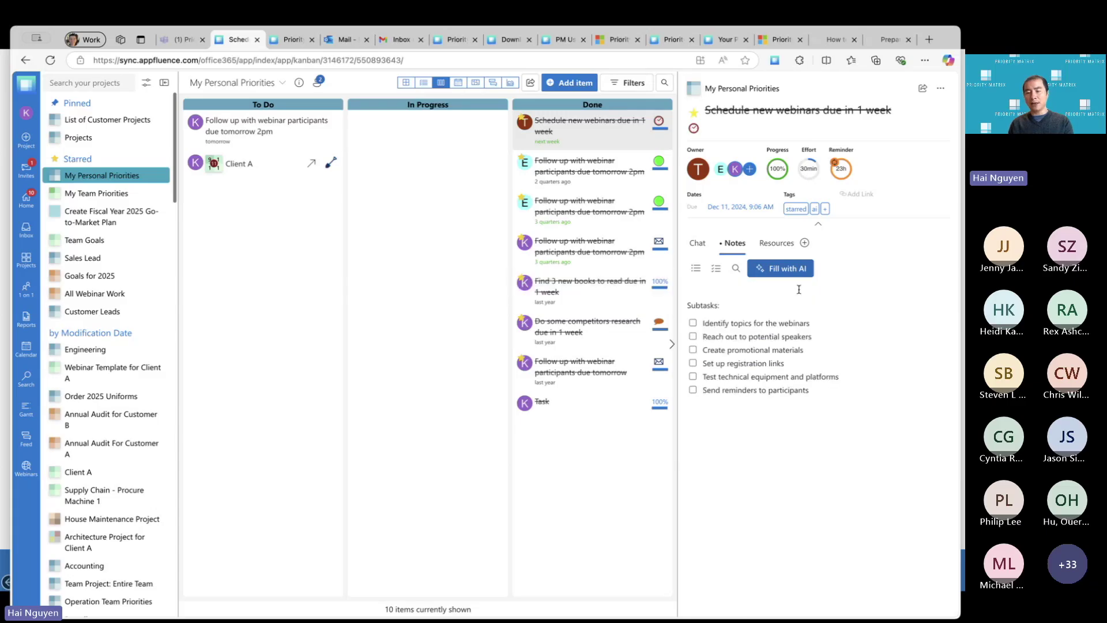
{"action": "key", "text": "BackSpace"}
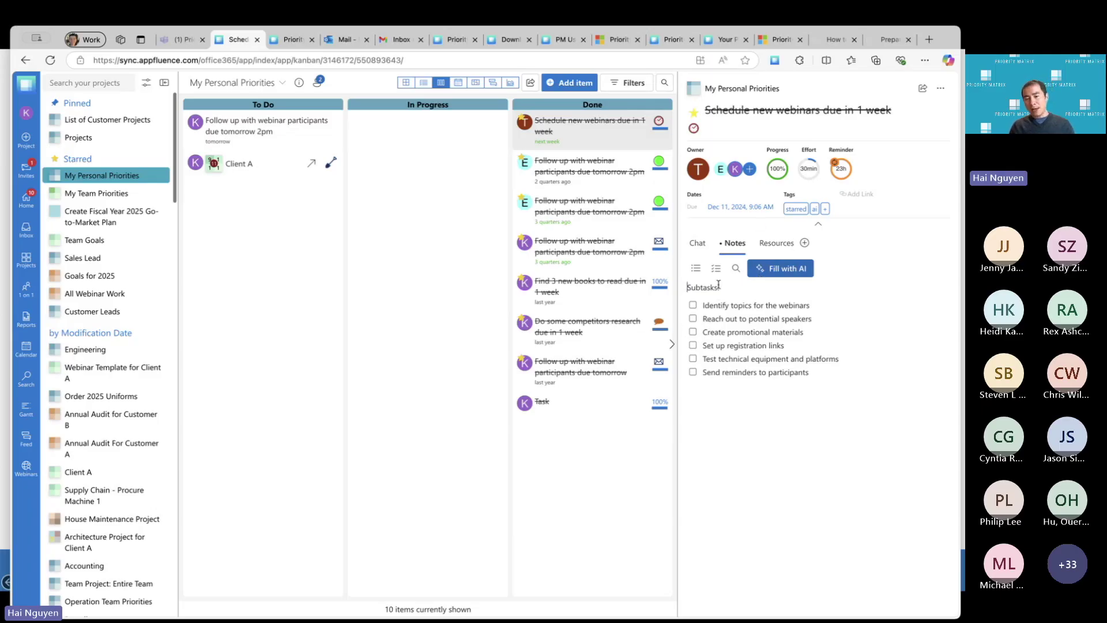
Review the item's chat history, and tick the subtasks "Identify topics for the webinars" and "Reach out to potential speakers" in its notes.
{"action": "left_click", "coordinate": [698, 247]}
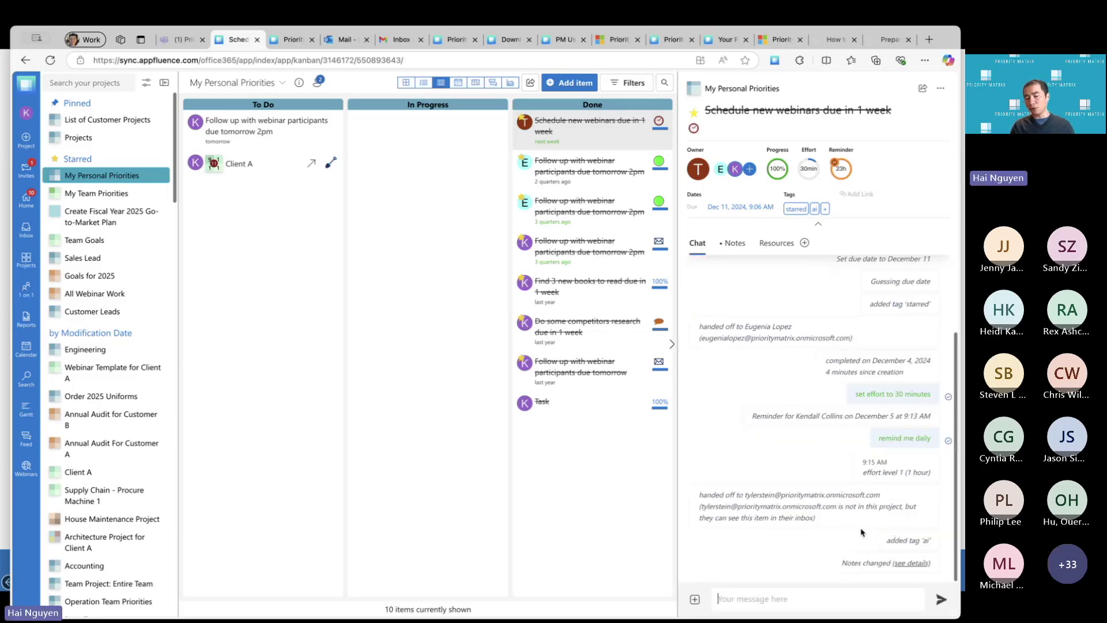
{"action": "left_click", "coordinate": [735, 250]}
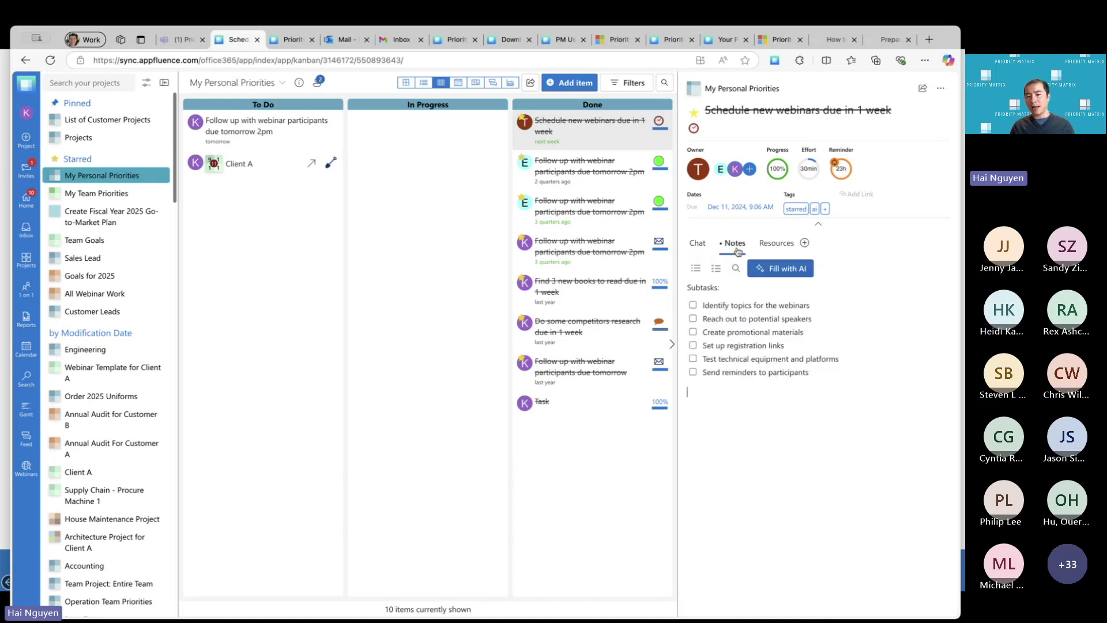
{"action": "left_click", "coordinate": [693, 305]}
{"action": "left_click", "coordinate": [693, 318]}
Send a chat comment on the item that mentions its current owner and asks "can you take a look".
{"action": "left_click", "coordinate": [704, 250]}
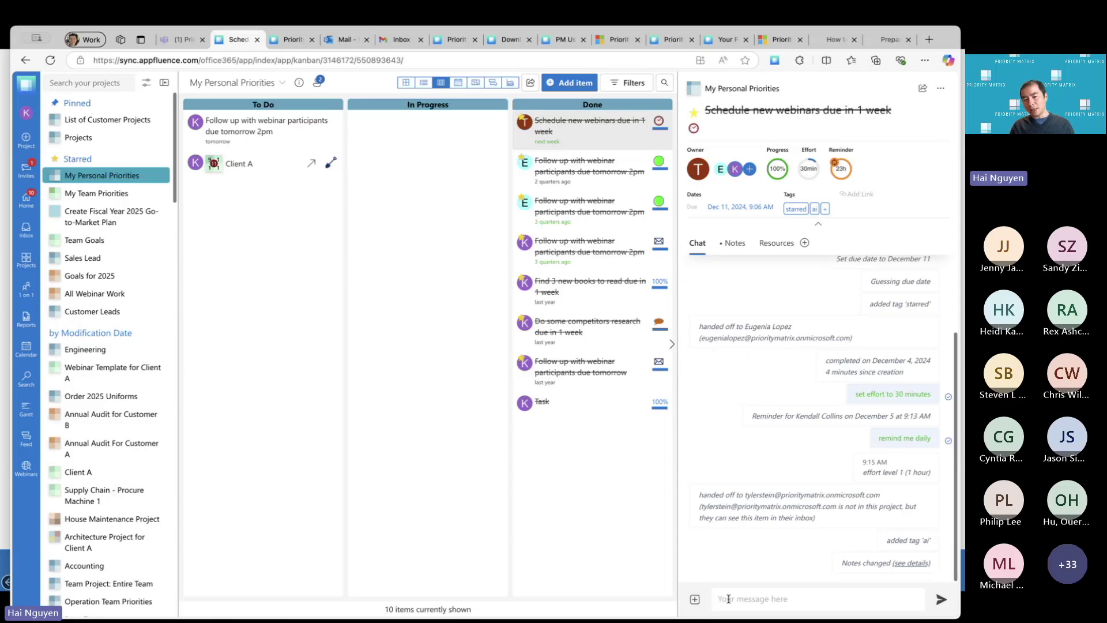
{"action": "left_click", "coordinate": [695, 599]}
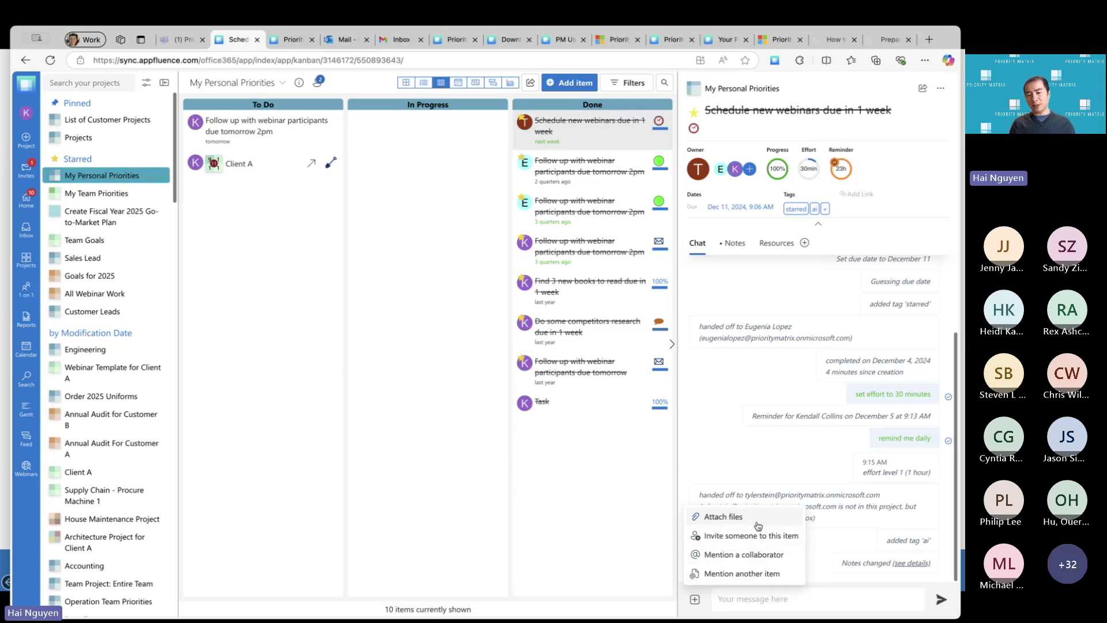
{"action": "left_click", "coordinate": [749, 556]}
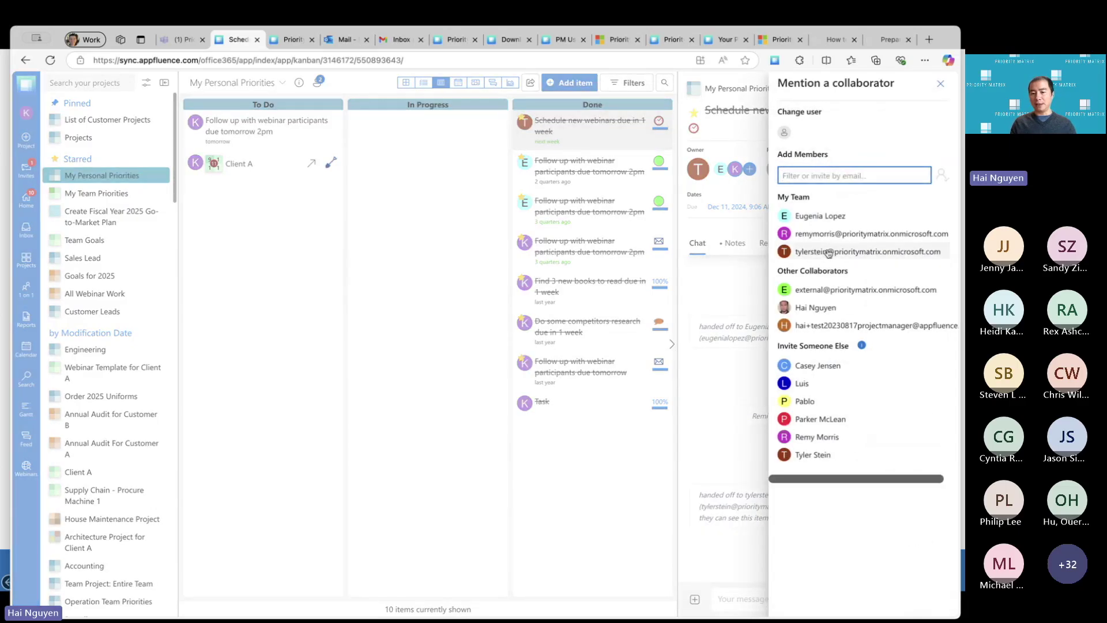
{"action": "left_click", "coordinate": [807, 382]}
{"action": "type", "text": "can you"}
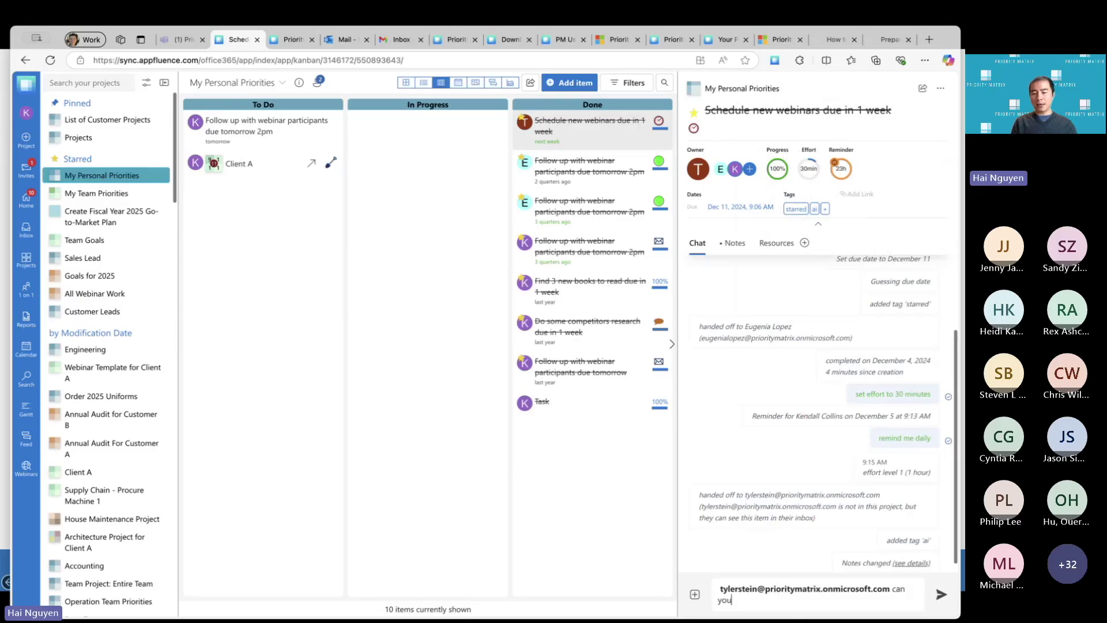
{"action": "type", "text": " take a look"}
{"action": "key", "text": "Return"}
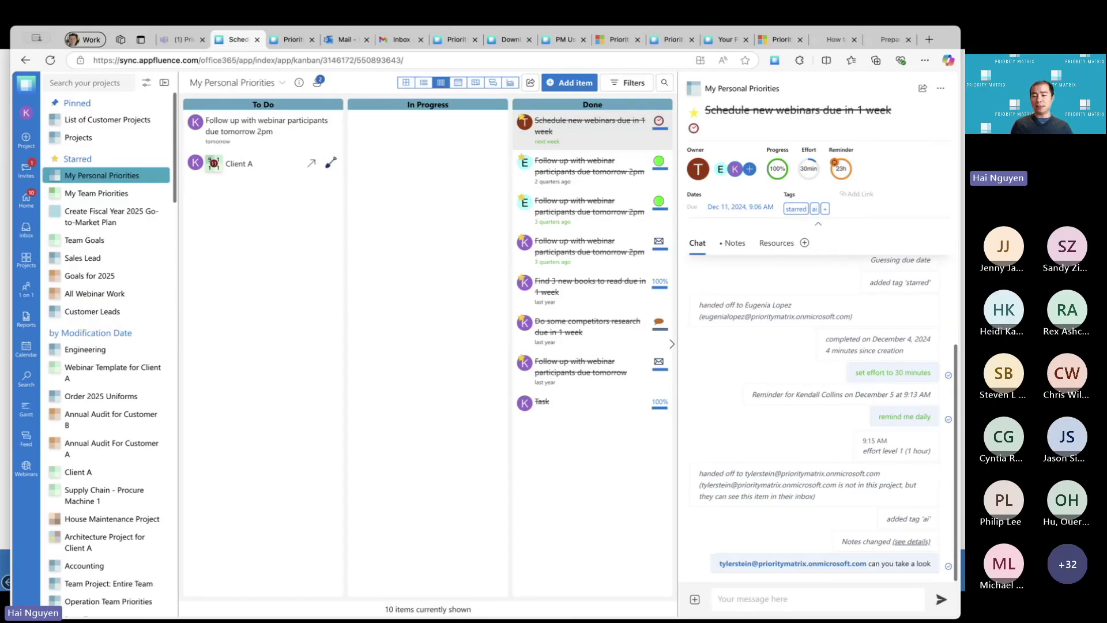
Reply to the "can you take a look" comment with "i can clarify for you".
{"action": "left_click", "coordinate": [901, 563]}
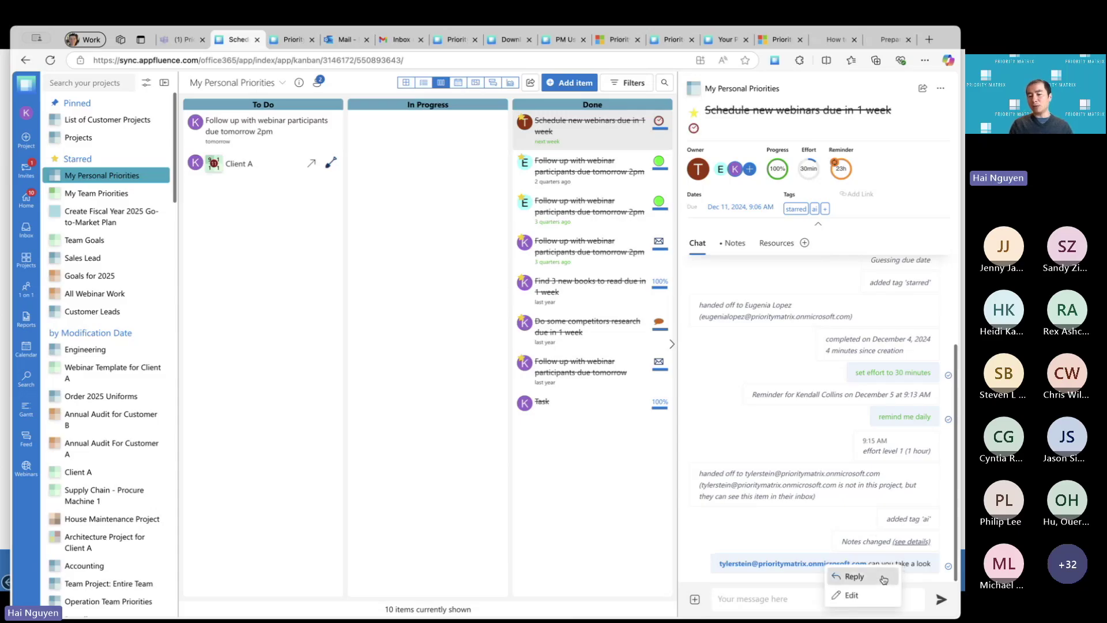
{"action": "left_click", "coordinate": [882, 575]}
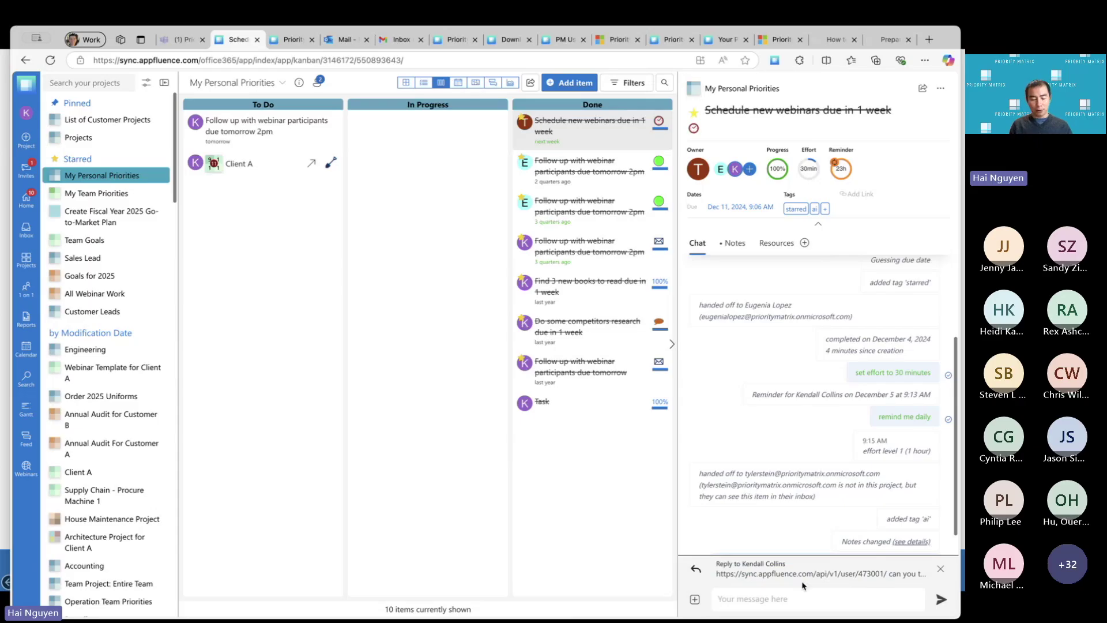
{"action": "type", "text": "i can c"}
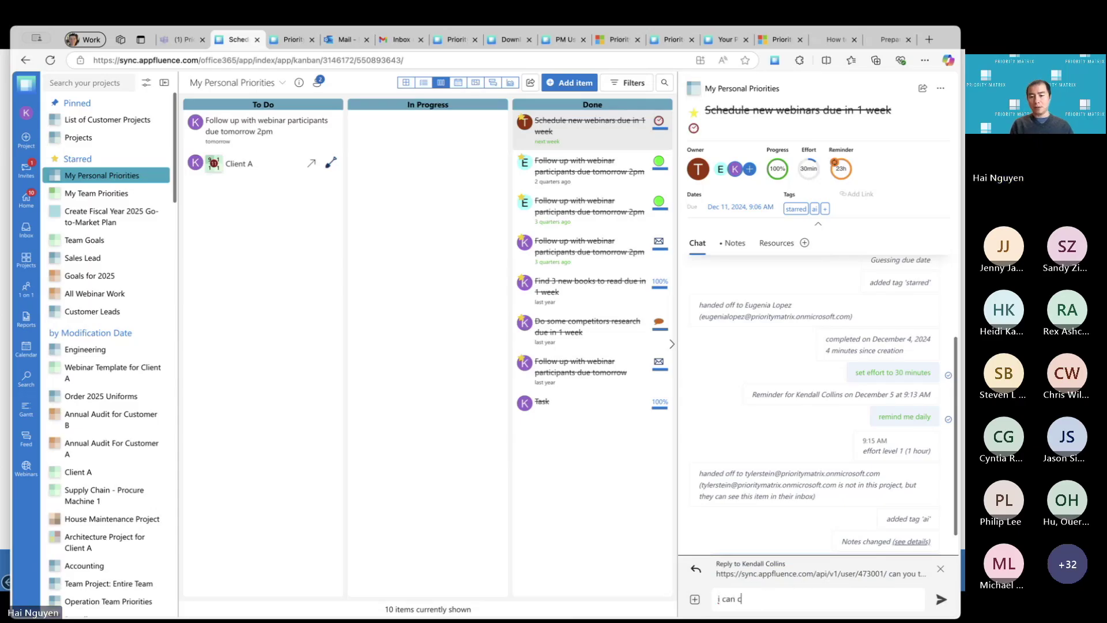
{"action": "type", "text": "larify for you"}
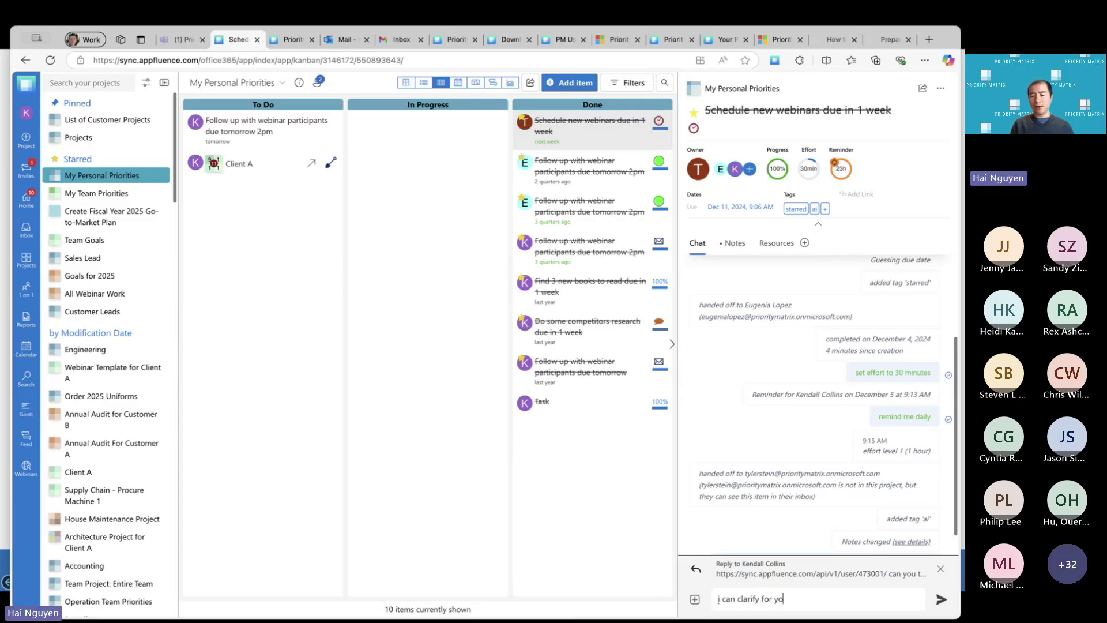
{"action": "key", "text": "Return"}
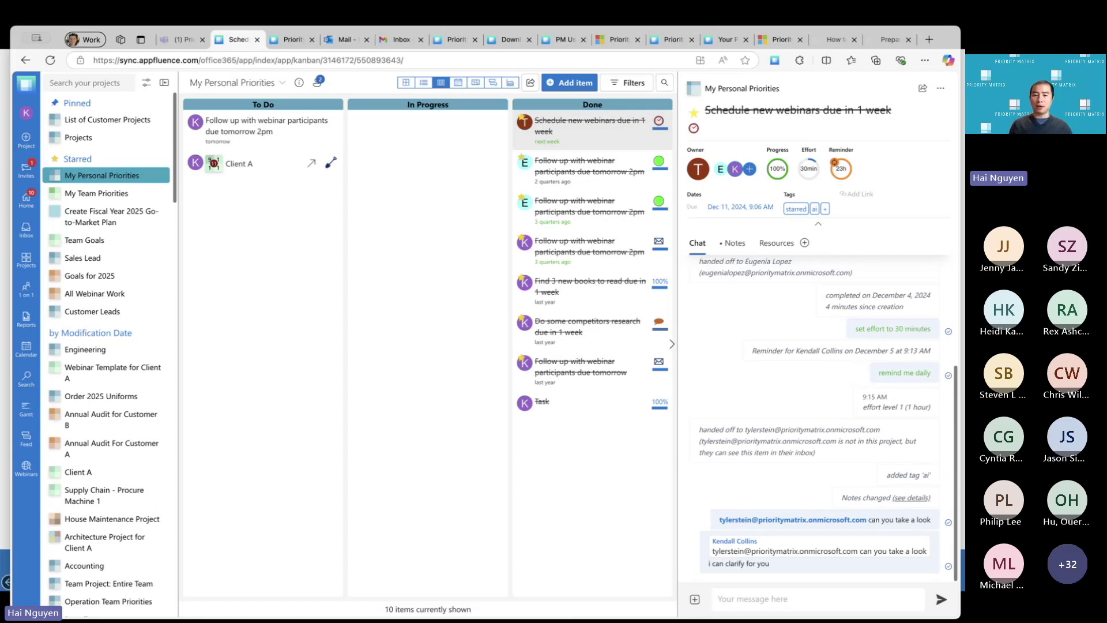
Link the first listed existing item to "Schedule new webinars due in 1 week" as a resource with the relation Blocked by.
{"action": "left_click", "coordinate": [788, 250]}
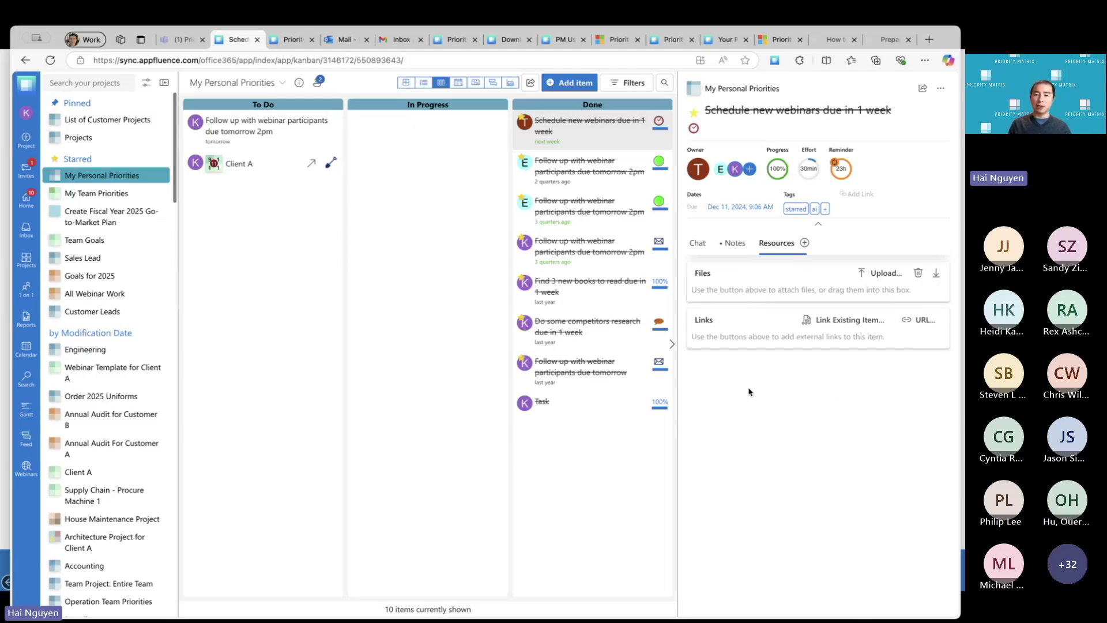
{"action": "left_click", "coordinate": [839, 327]}
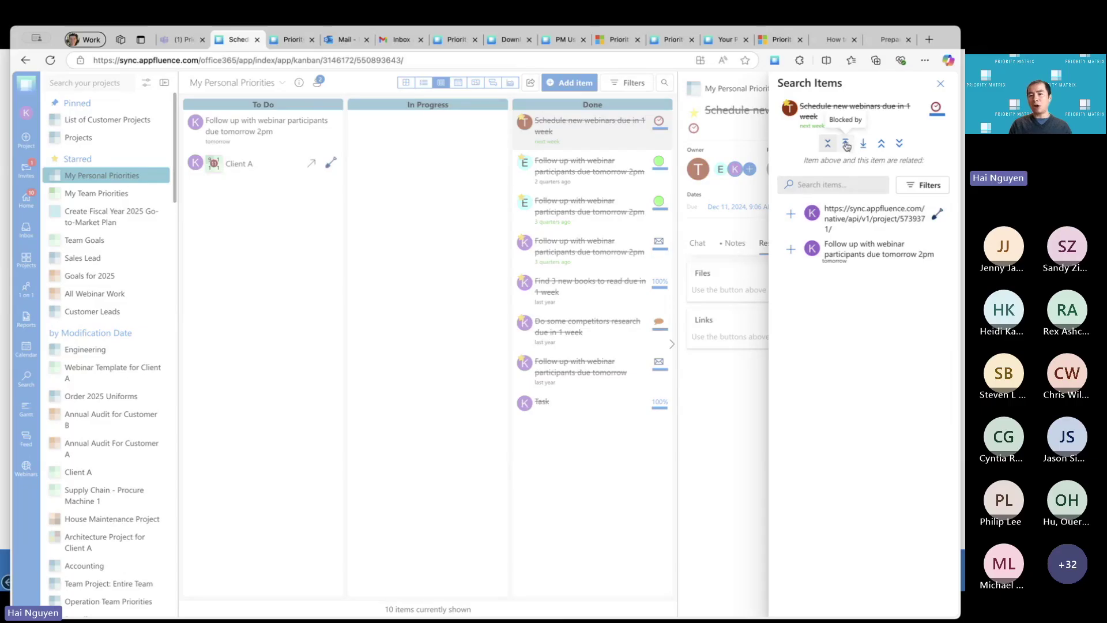
{"action": "left_click", "coordinate": [846, 144]}
{"action": "left_click", "coordinate": [790, 213]}
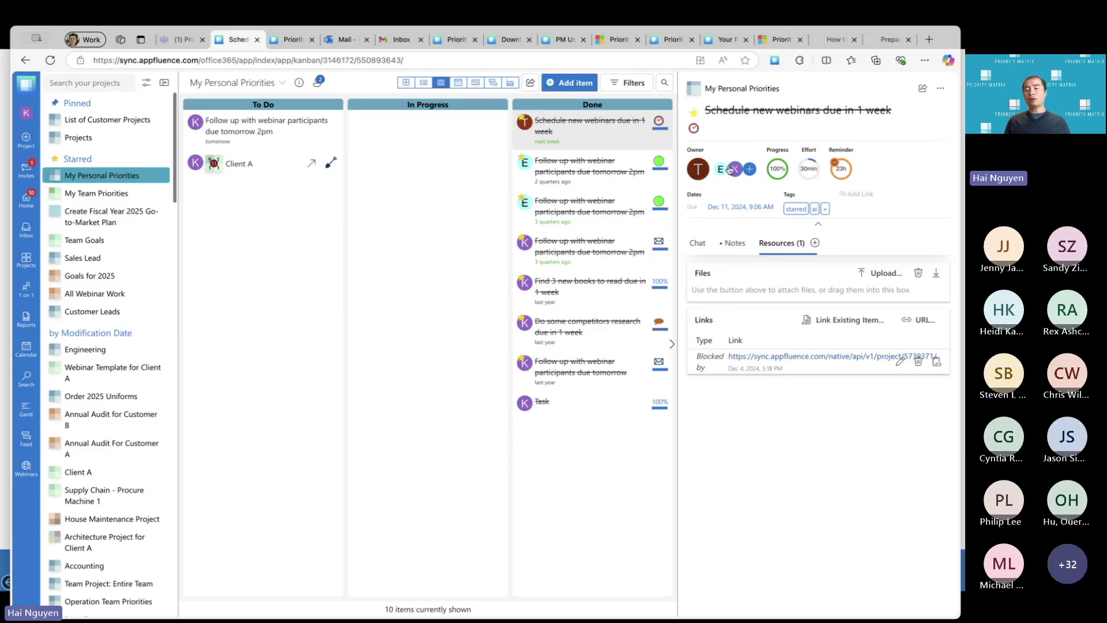
View the item's progress setting and show My Personal Priorities as a four-quadrant matrix.
{"action": "left_click", "coordinate": [777, 168]}
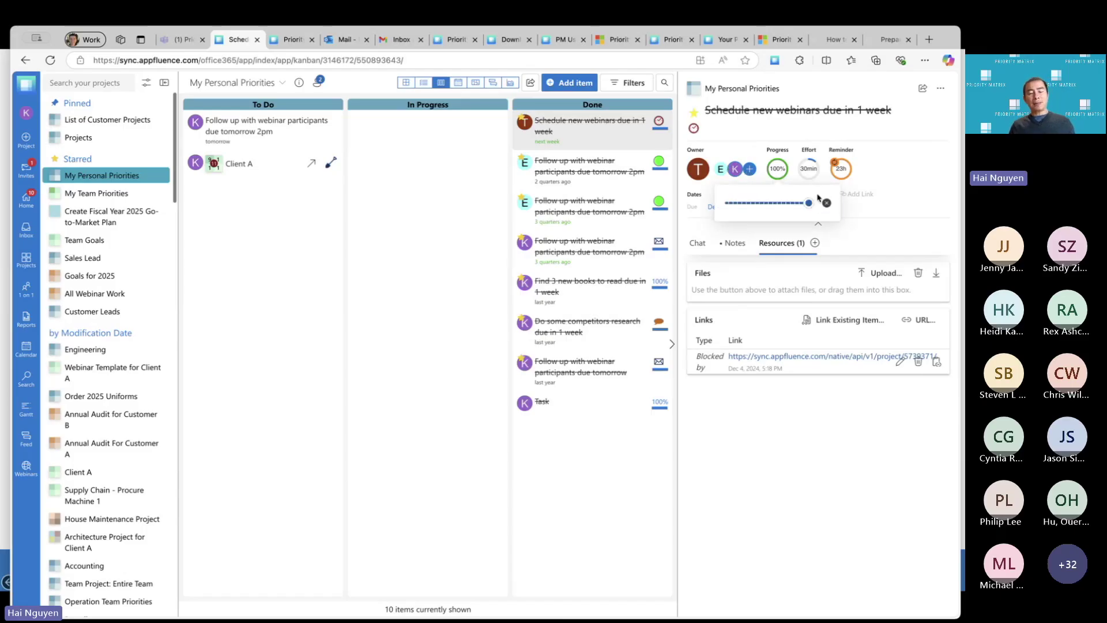
{"action": "left_click", "coordinate": [405, 83]}
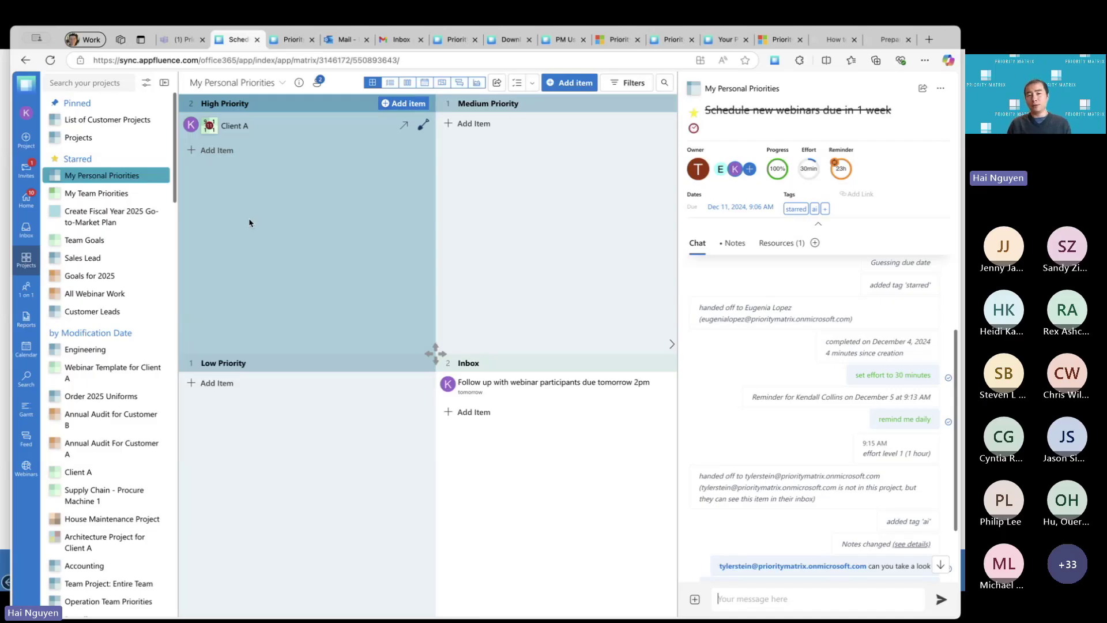
Start a new blank project and name it "Goals for 2025".
{"action": "left_click", "coordinate": [26, 260]}
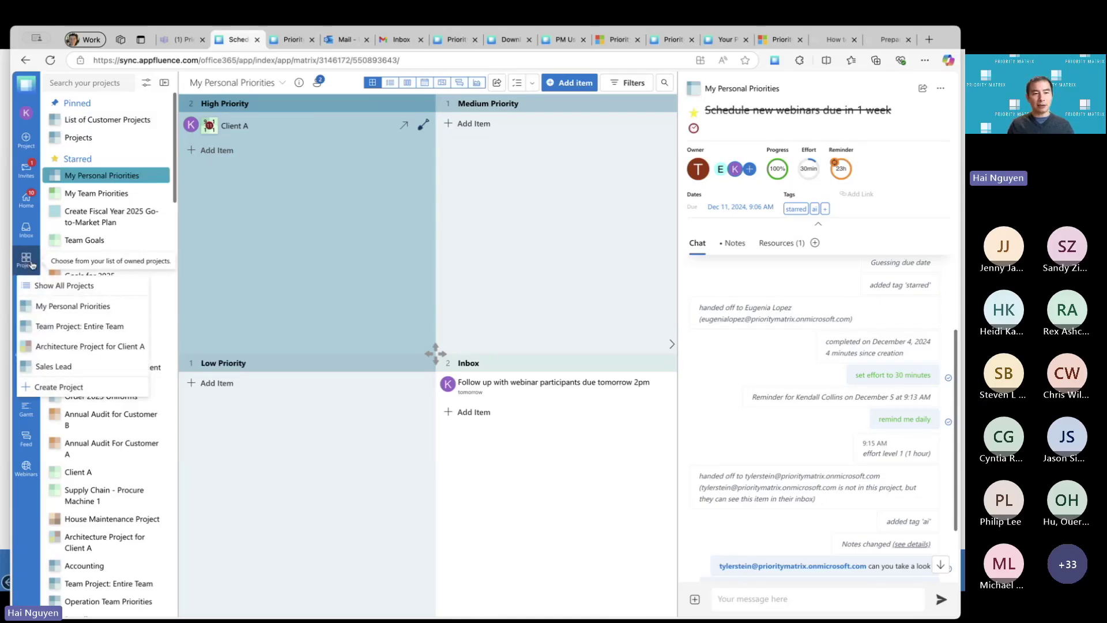
{"action": "left_click", "coordinate": [75, 388]}
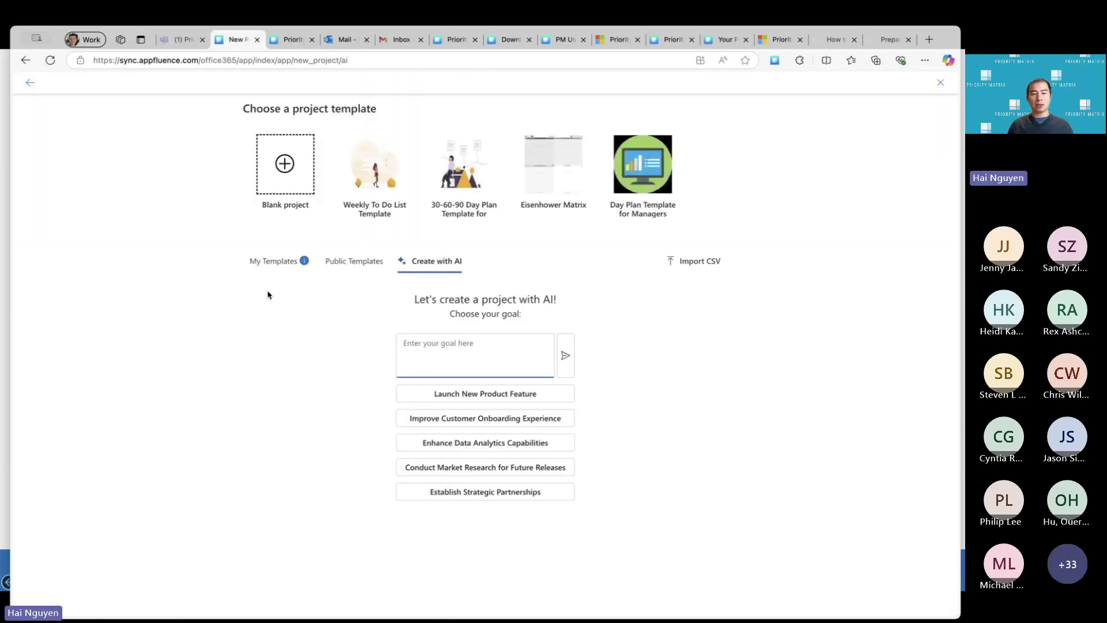
{"action": "left_click", "coordinate": [292, 166]}
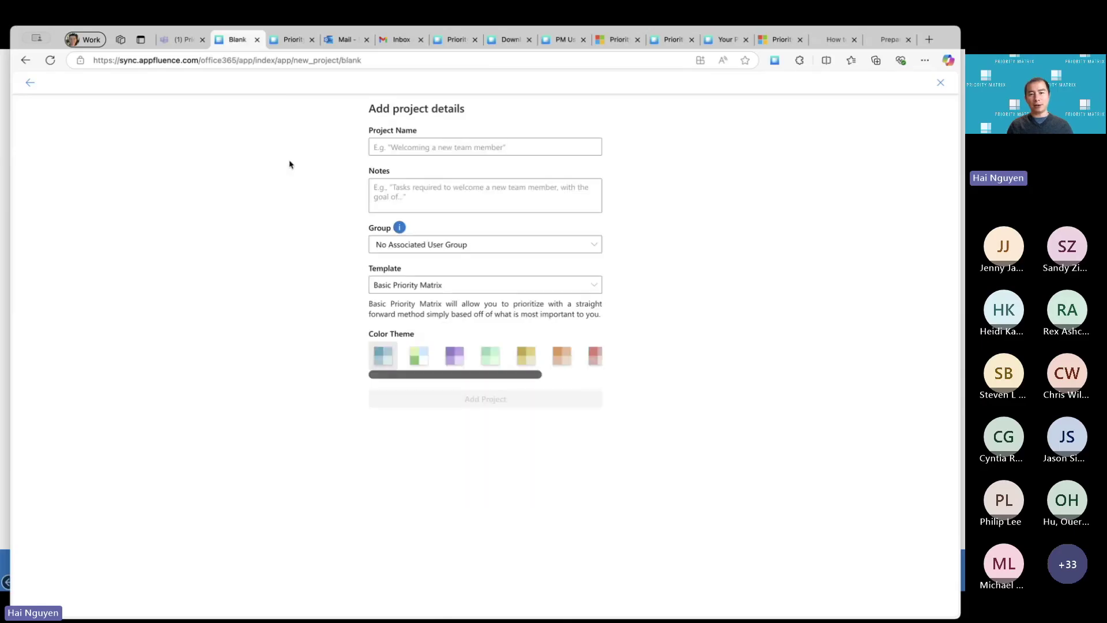
{"action": "left_click", "coordinate": [433, 146]}
{"action": "type", "text": "Goals for 2024"}
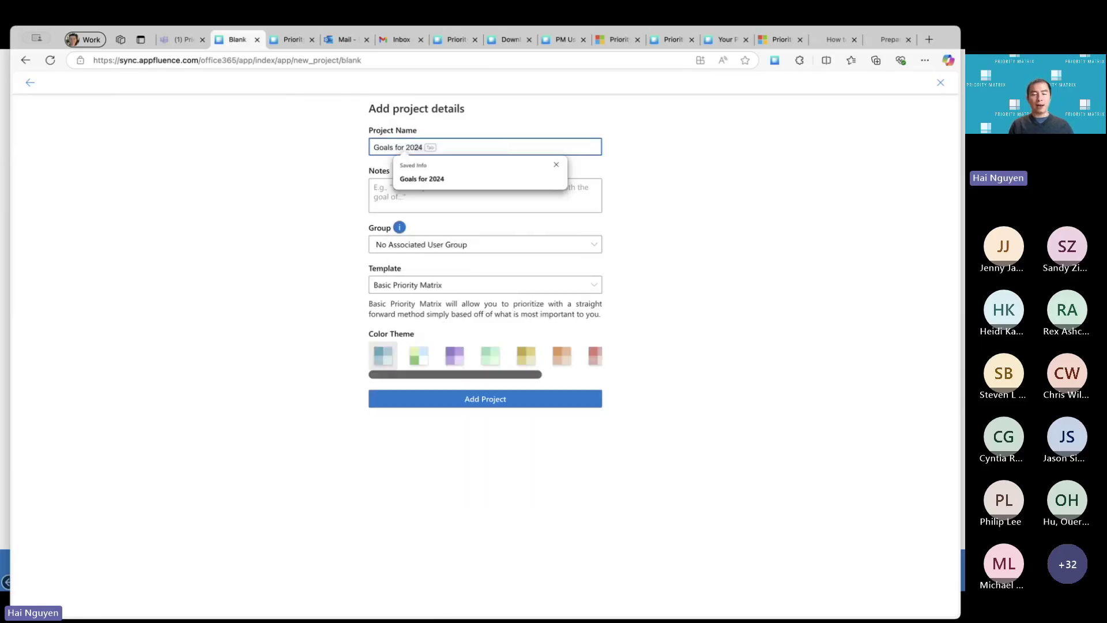
{"action": "key", "text": "BackSpace"}
{"action": "type", "text": "5"}
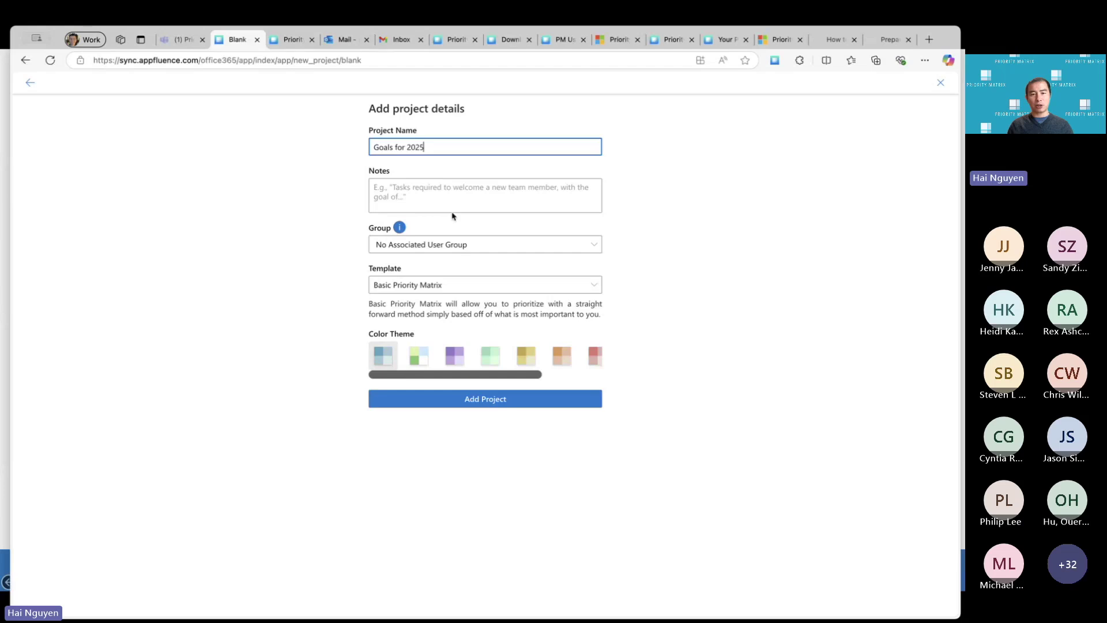
Choose the orange color theme for the new project and add the project, leaving its notes empty.
{"action": "left_click", "coordinate": [450, 194]}
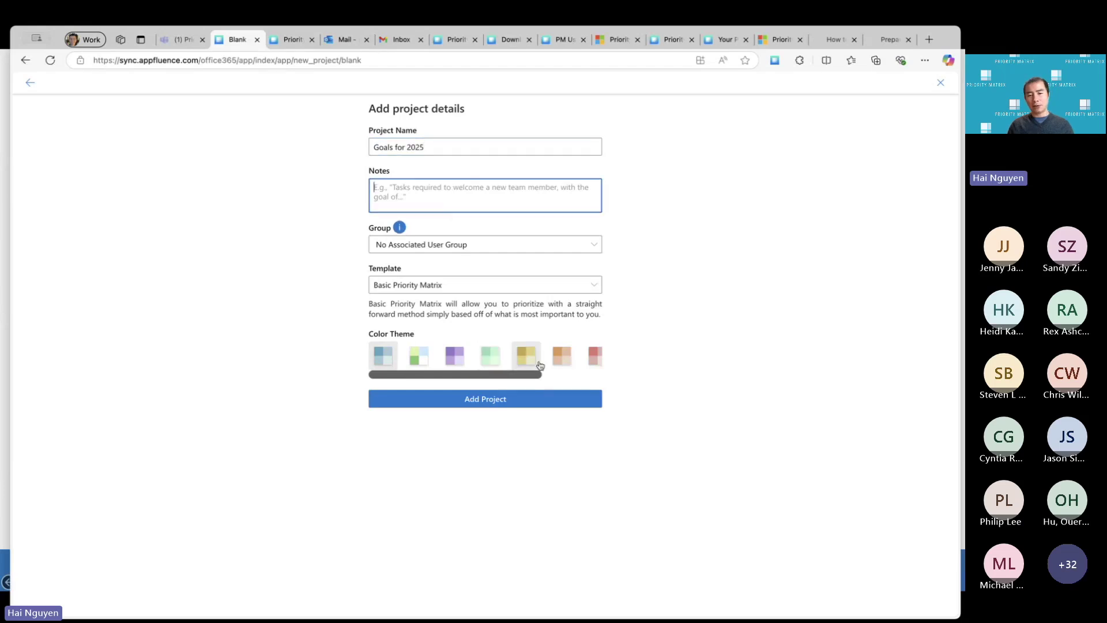
{"action": "left_click", "coordinate": [562, 363]}
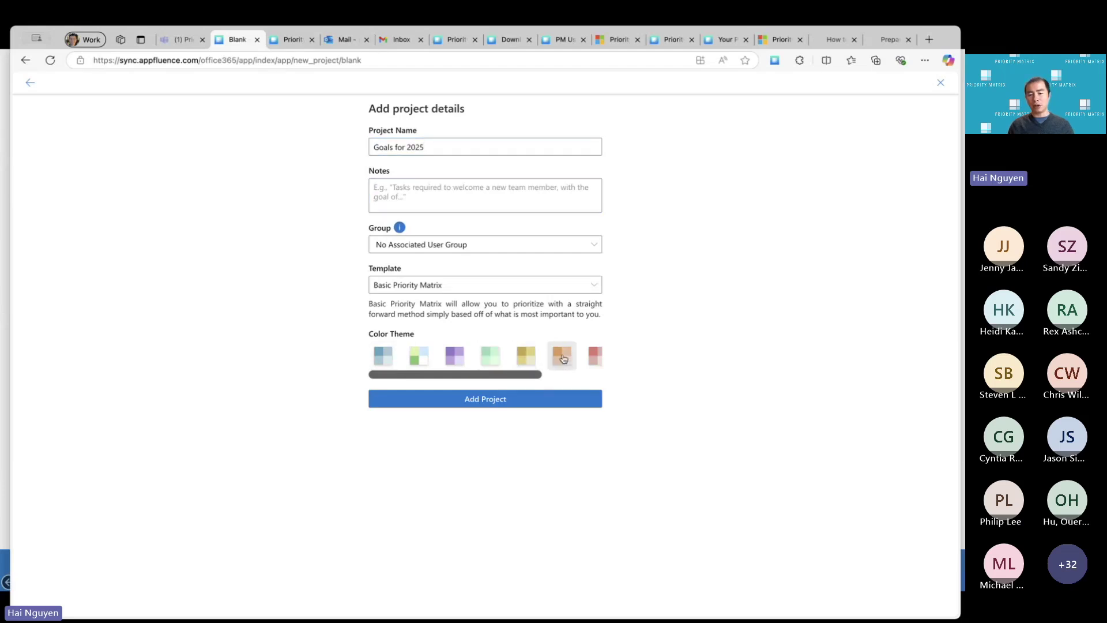
{"action": "left_click", "coordinate": [501, 398]}
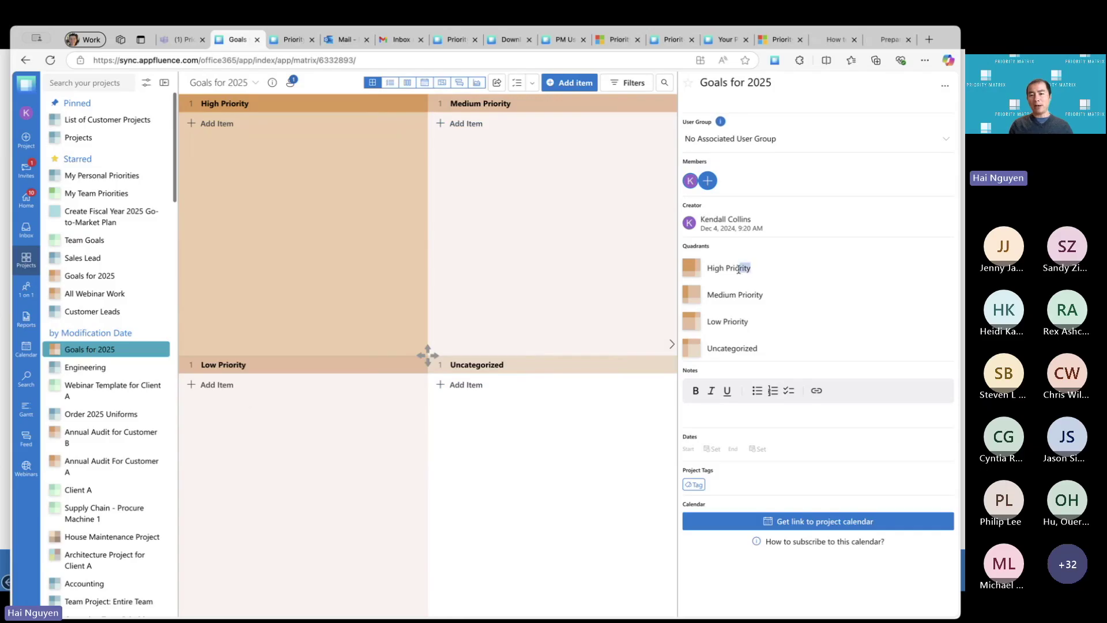
Rename the High Priority quadrant of the Goals for 2025 project to "Long Term Goals".
{"action": "left_click", "coordinate": [706, 269]}
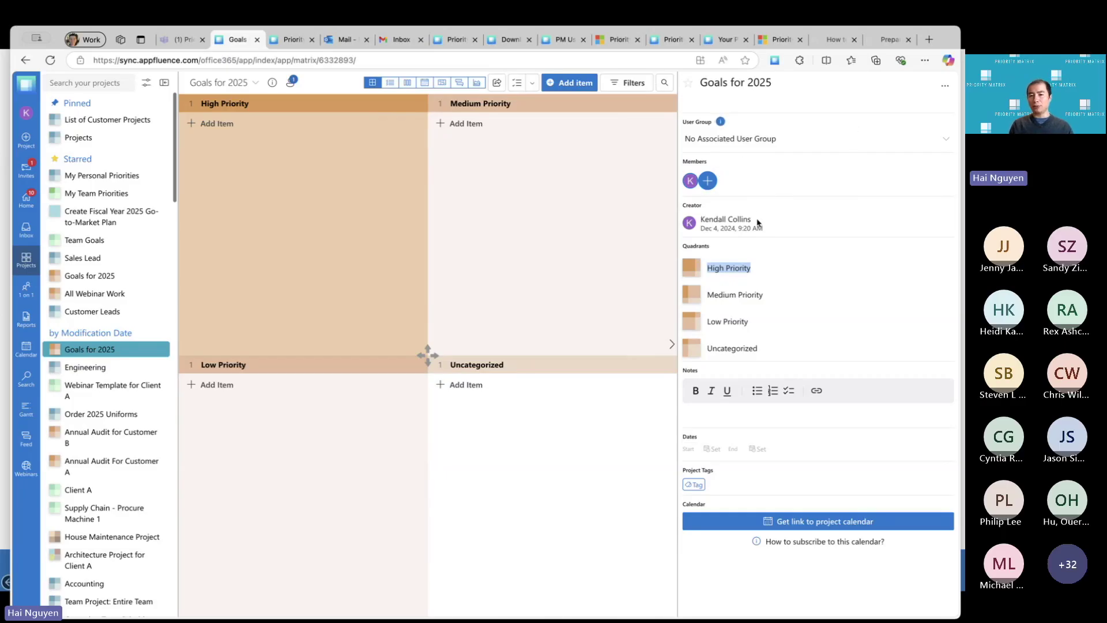
{"action": "left_click", "coordinate": [760, 269]}
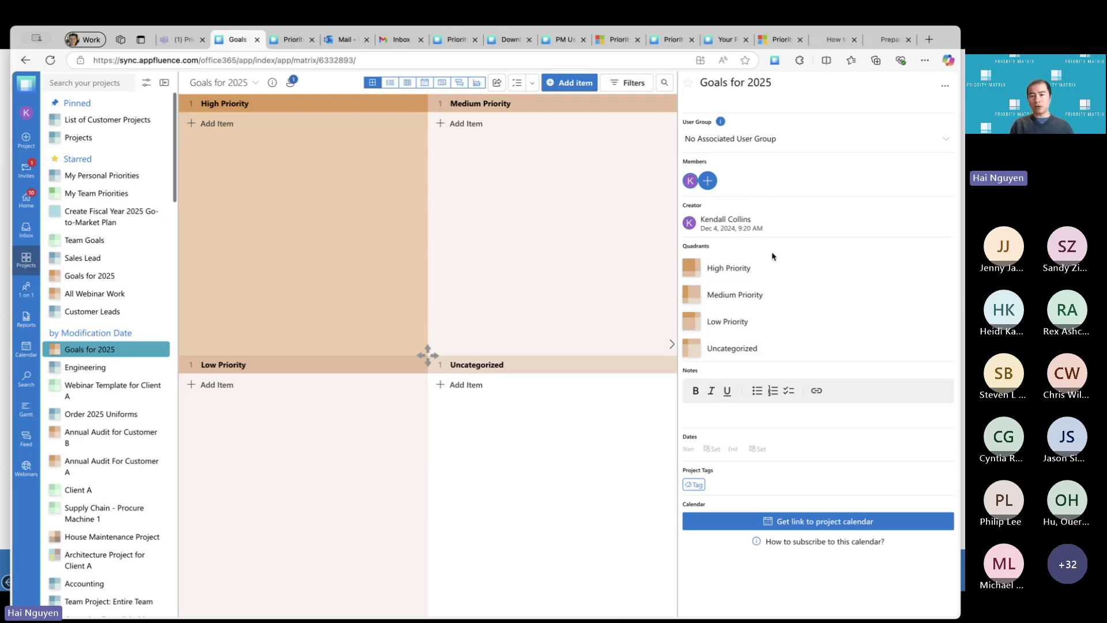
{"action": "key", "text": "BackSpace"}
{"action": "key", "text": "BackSpace"}
{"action": "key", "text": "BackSpace"}
{"action": "key", "text": "BackSpace"}
{"action": "key", "text": "BackSpace"}
{"action": "key", "text": "BackSpace"}
{"action": "key", "text": "BackSpace"}
{"action": "key", "text": "BackSpace"}
{"action": "key", "text": "BackSpace"}
{"action": "key", "text": "BackSpace"}
{"action": "key", "text": "BackSpace"}
{"action": "key", "text": "BackSpace"}
{"action": "key", "text": "BackSpace"}
{"action": "type", "text": "Long Term Goals"}
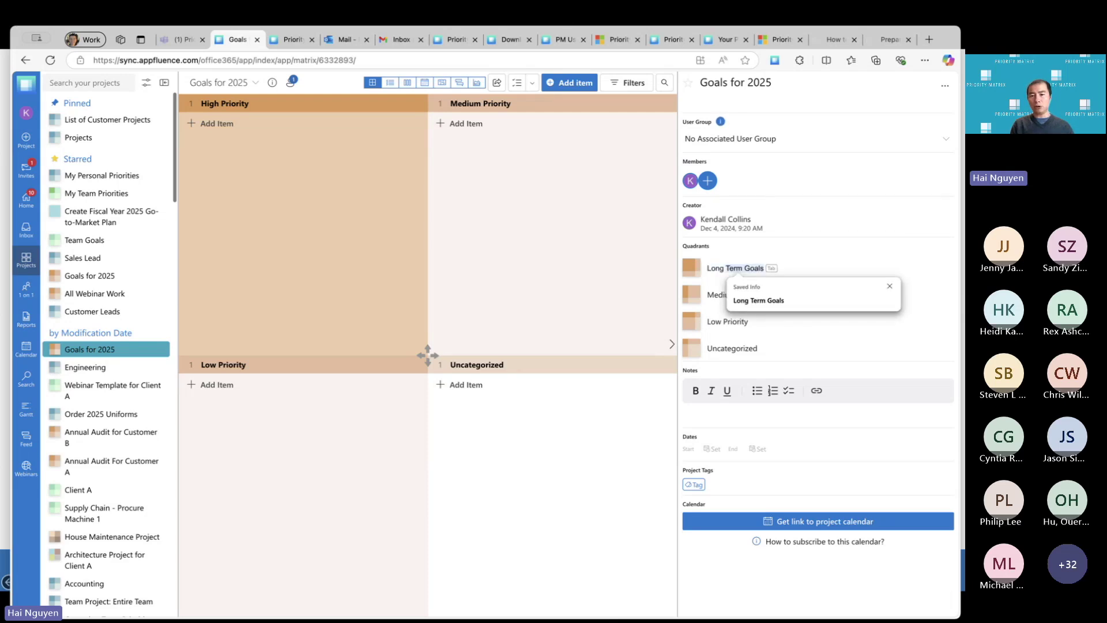
{"action": "key", "text": "Tab"}
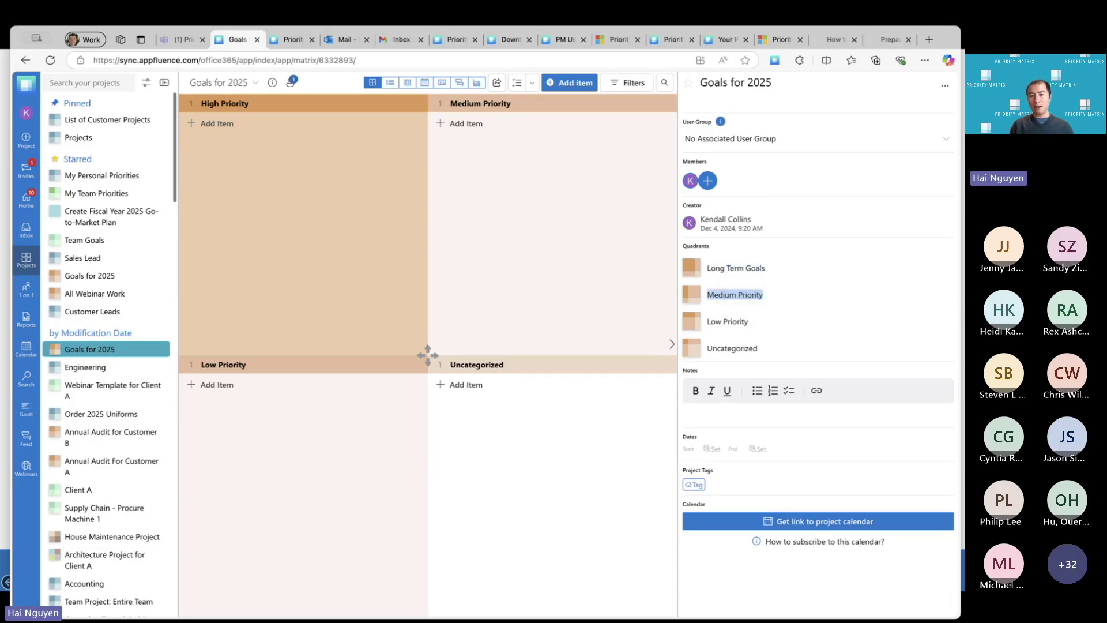
Rename the Medium Priority quadrant to "Medium Term Goals" and the Low Priority quadrant to "Short Term Goals".
{"action": "type", "text": "Me"}
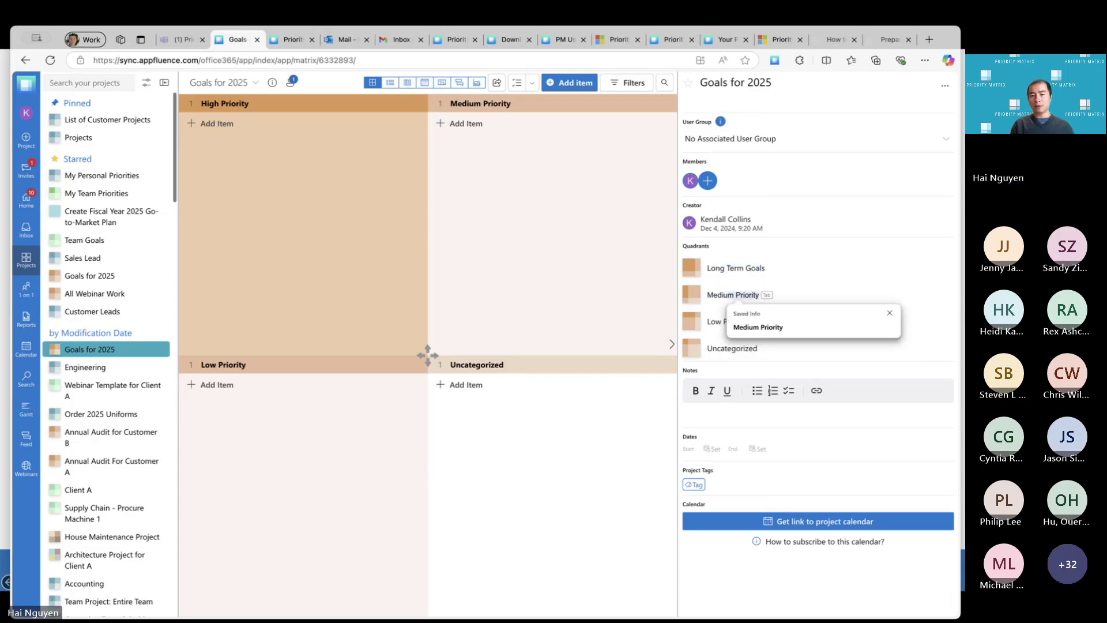
{"action": "type", "text": "dium Term Goals"}
{"action": "key", "text": "Tab"}
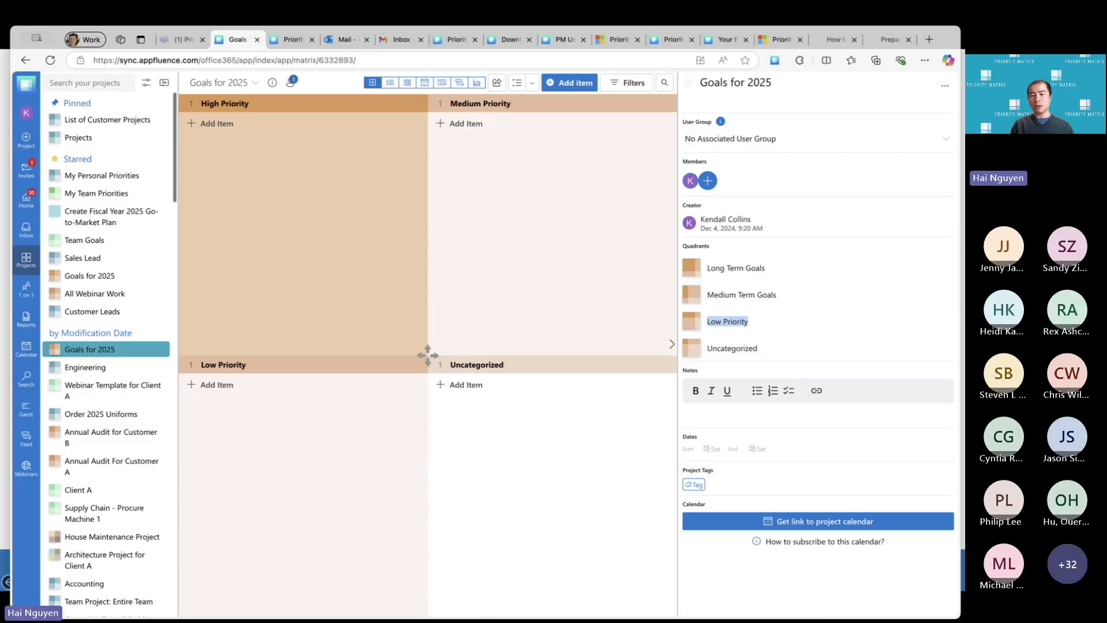
{"action": "type", "text": "Short Term Goals"}
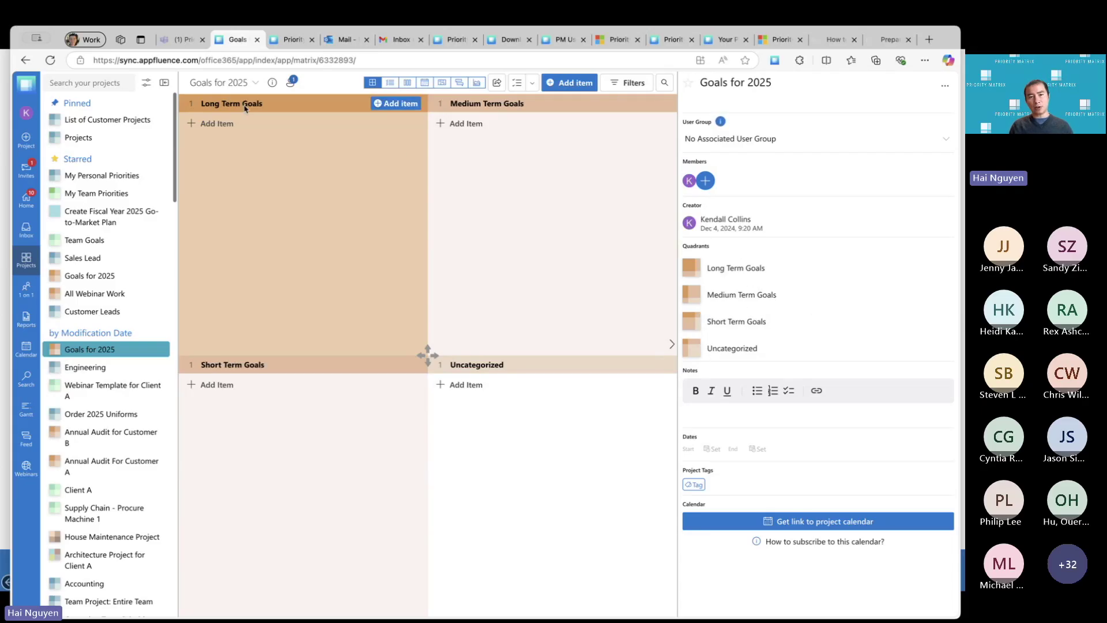
Add the item "Read a new business book" to the Medium Term Goals quadrant.
{"action": "left_click", "coordinate": [490, 125]}
{"action": "type", "text": "Read"}
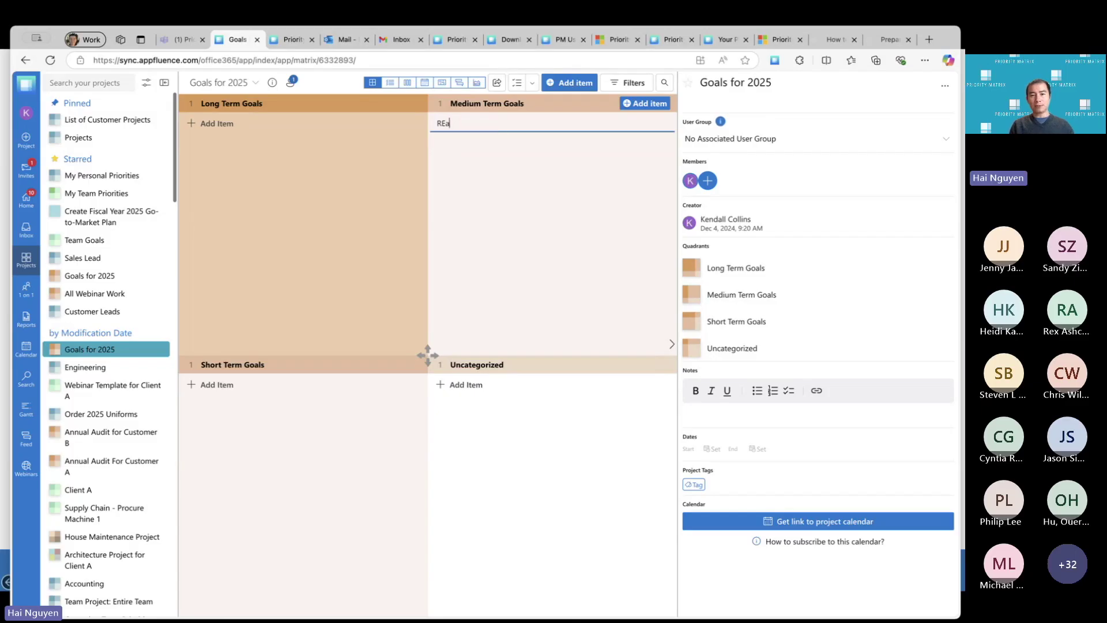
{"action": "type", "text": " a new business book"}
{"action": "key", "text": "Return"}
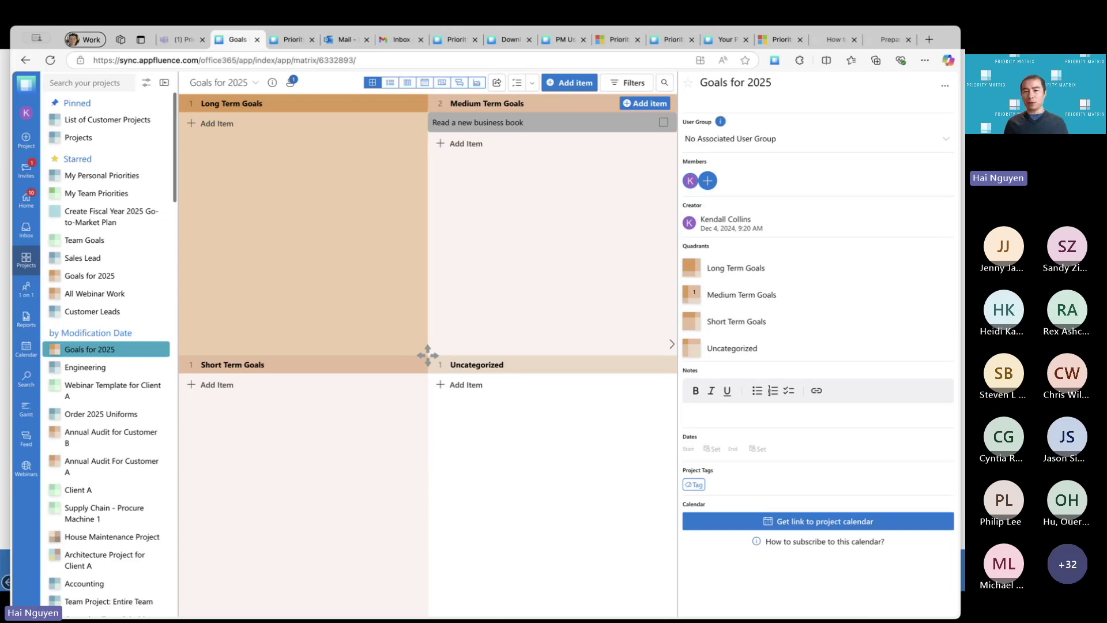
Open the "Read a new business book" item and send "remind me monthly" in its chat to set a recurring reminder.
{"action": "left_click", "coordinate": [504, 122]}
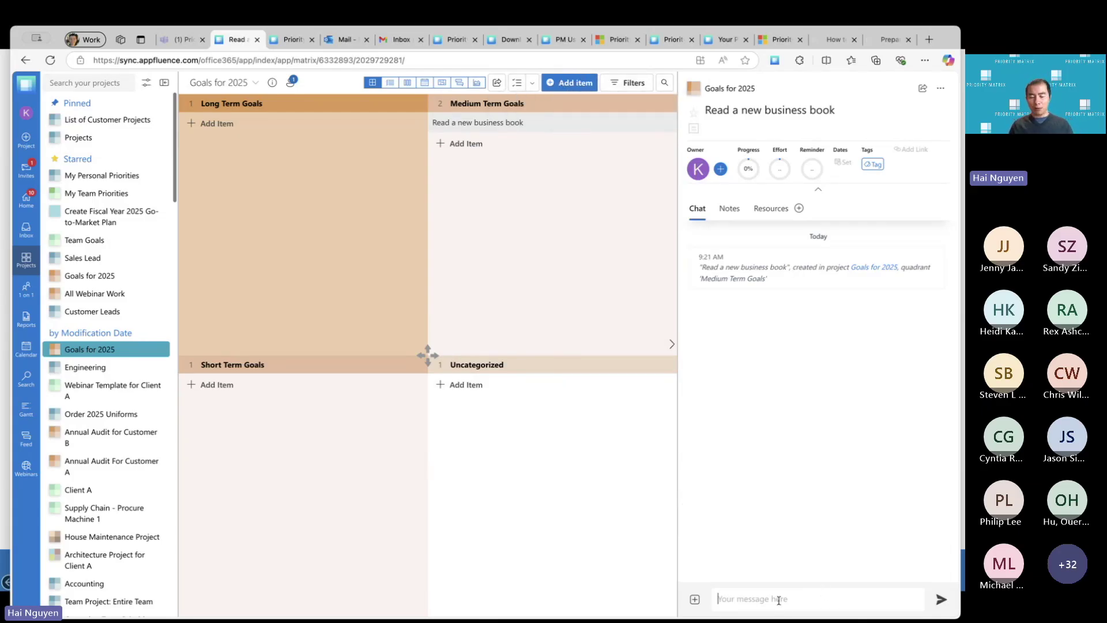
{"action": "type", "text": "remidn m"}
{"action": "key", "text": "BackSpace"}
{"action": "key", "text": "BackSpace"}
{"action": "key", "text": "BackSpace"}
{"action": "key", "text": "BackSpace"}
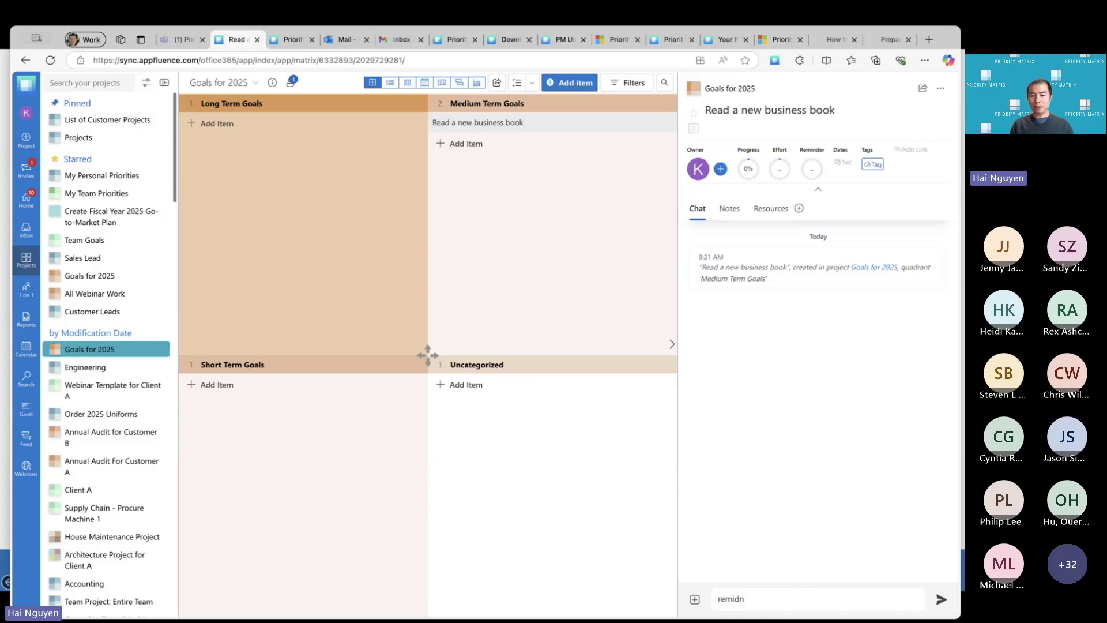
{"action": "type", "text": "nd me mo"}
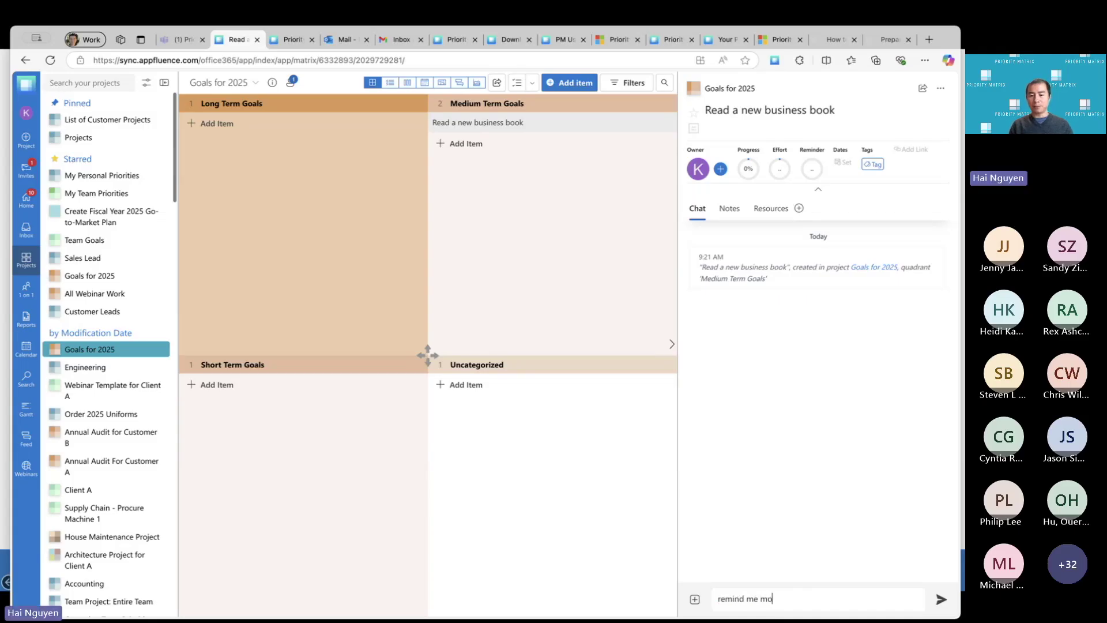
{"action": "type", "text": "nthly"}
{"action": "key", "text": "Return"}
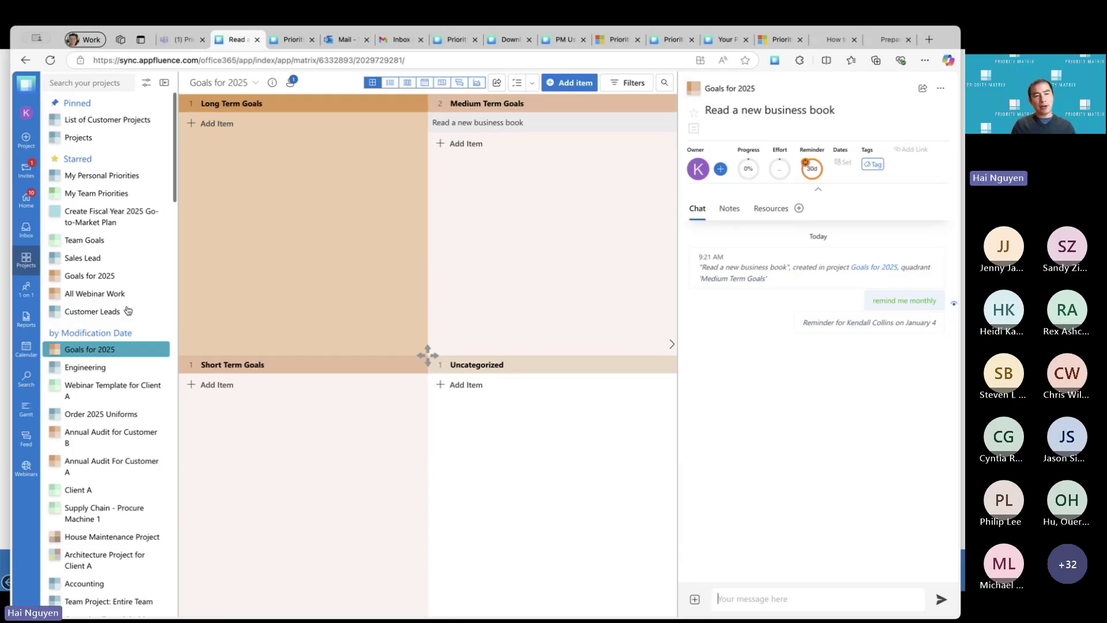
Look at the matrix templates offered for a new blank project, then return to the project template chooser.
{"action": "mouse_move", "coordinate": [26, 259]}
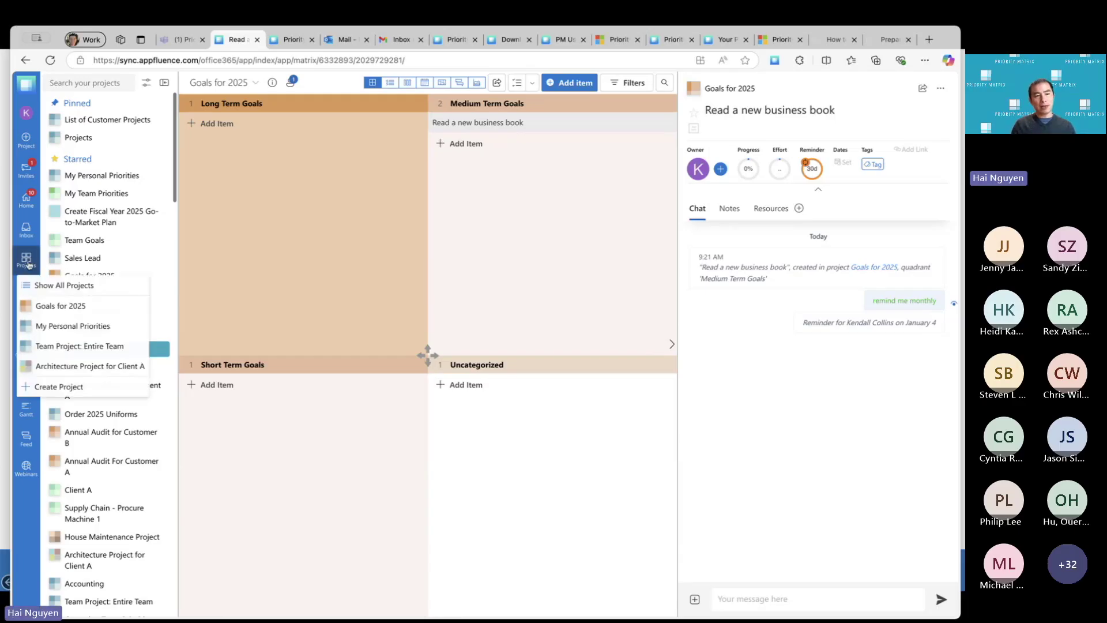
{"action": "left_click", "coordinate": [92, 392]}
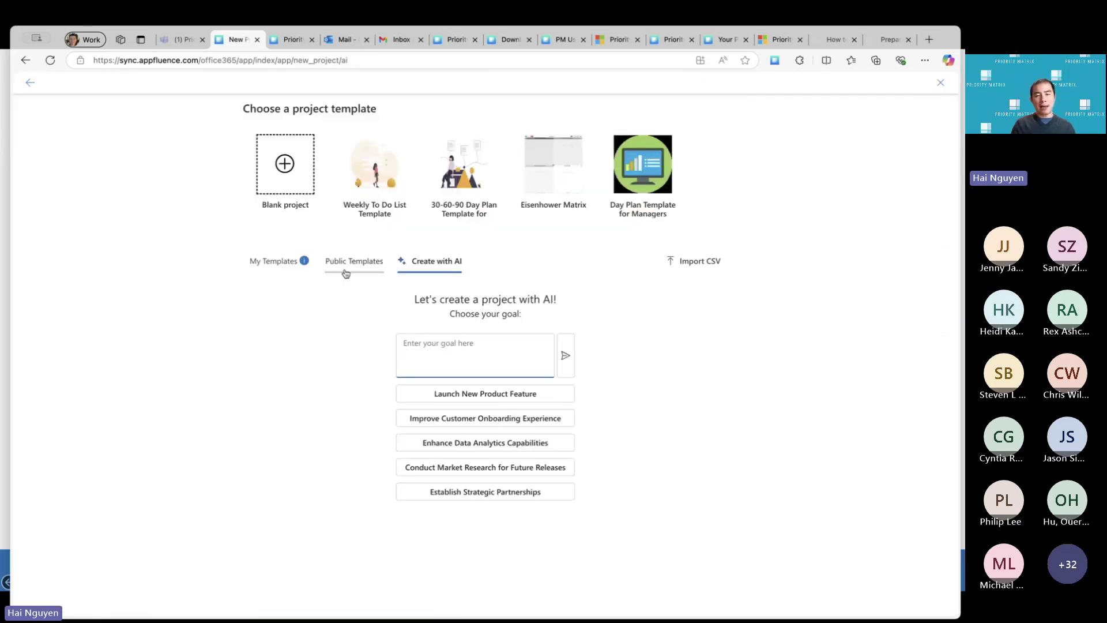
{"action": "left_click", "coordinate": [271, 179]}
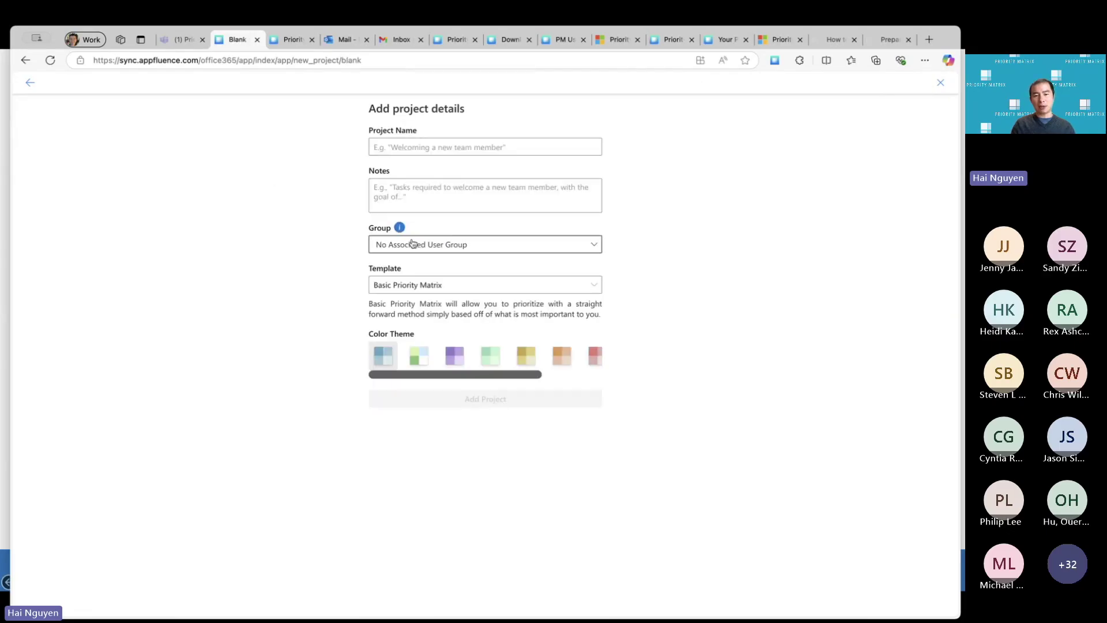
{"action": "left_click", "coordinate": [415, 290]}
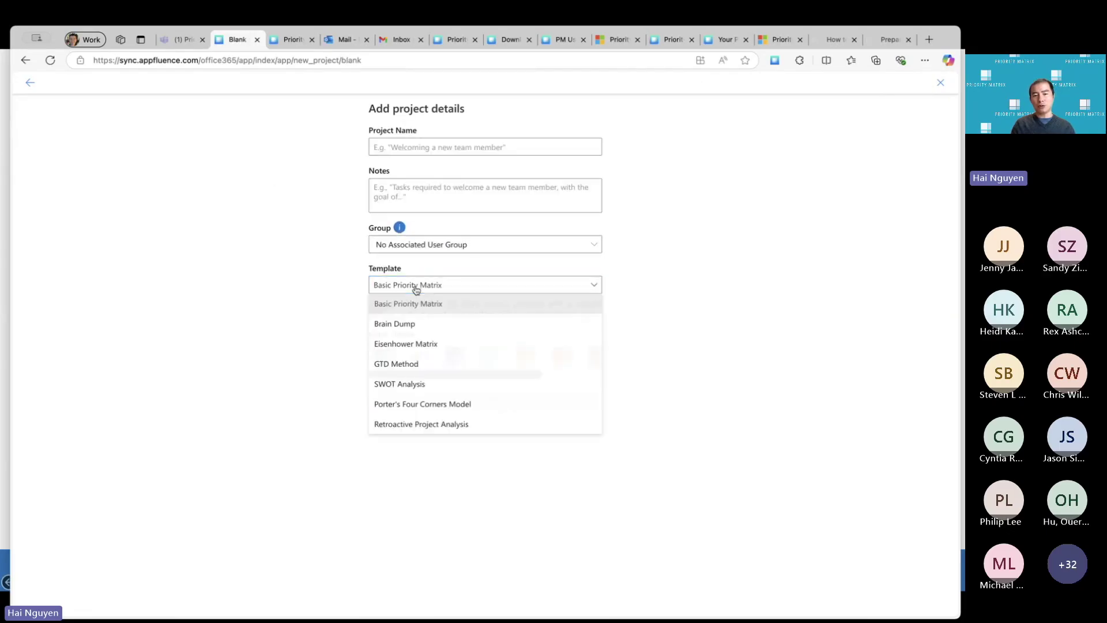
{"action": "left_click", "coordinate": [321, 277]}
{"action": "left_click", "coordinate": [30, 82]}
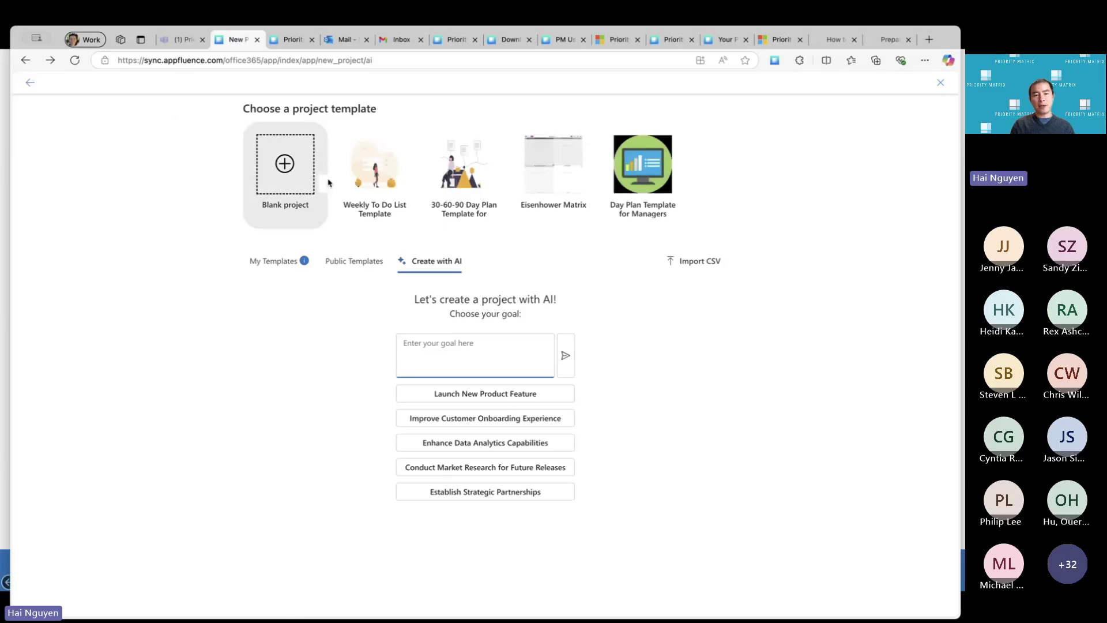
Browse the public templates and the account's own saved templates, and open the Employee Onboarding Template.
{"action": "left_click", "coordinate": [359, 268]}
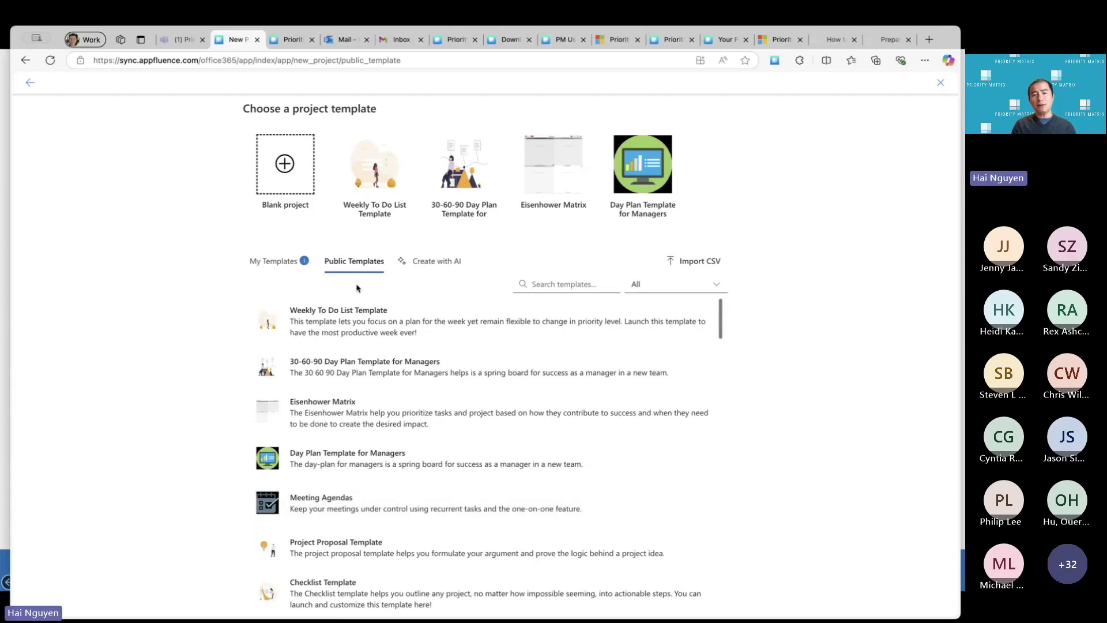
{"action": "left_click", "coordinate": [283, 268]}
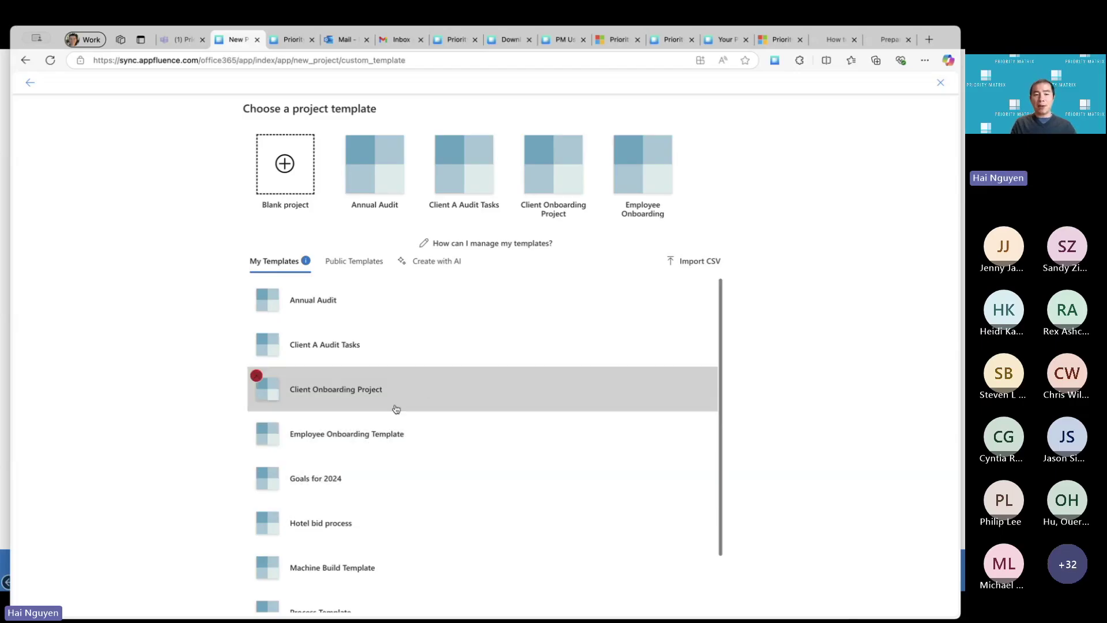
{"action": "left_click", "coordinate": [384, 436]}
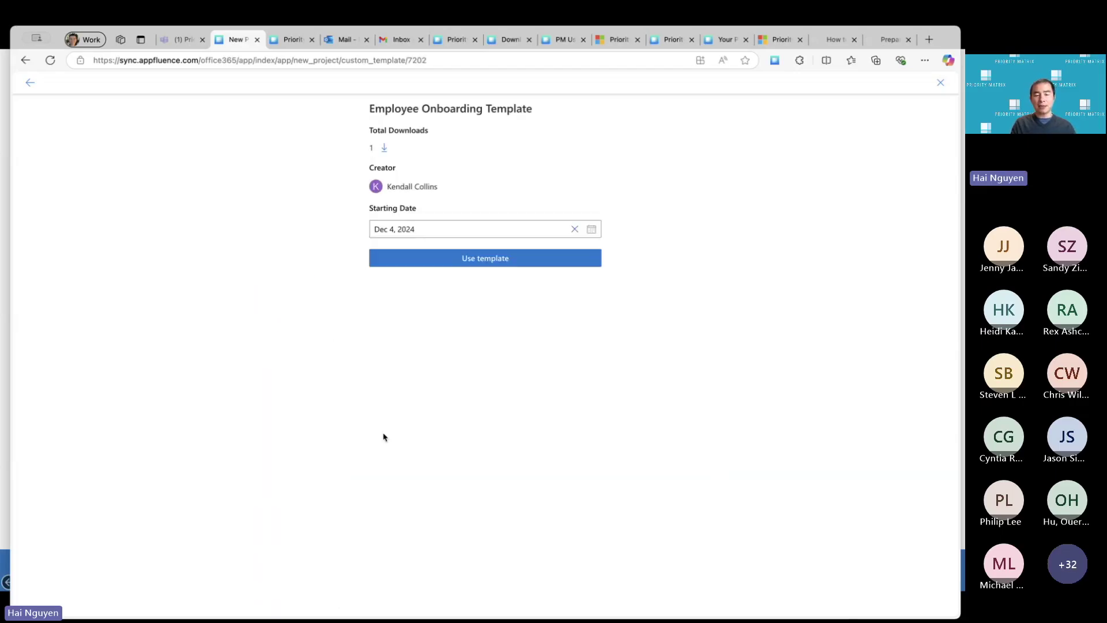
Set the Employee Onboarding Template's starting date to Jan 1, 2025, then leave project creation without using the template.
{"action": "left_click", "coordinate": [467, 232]}
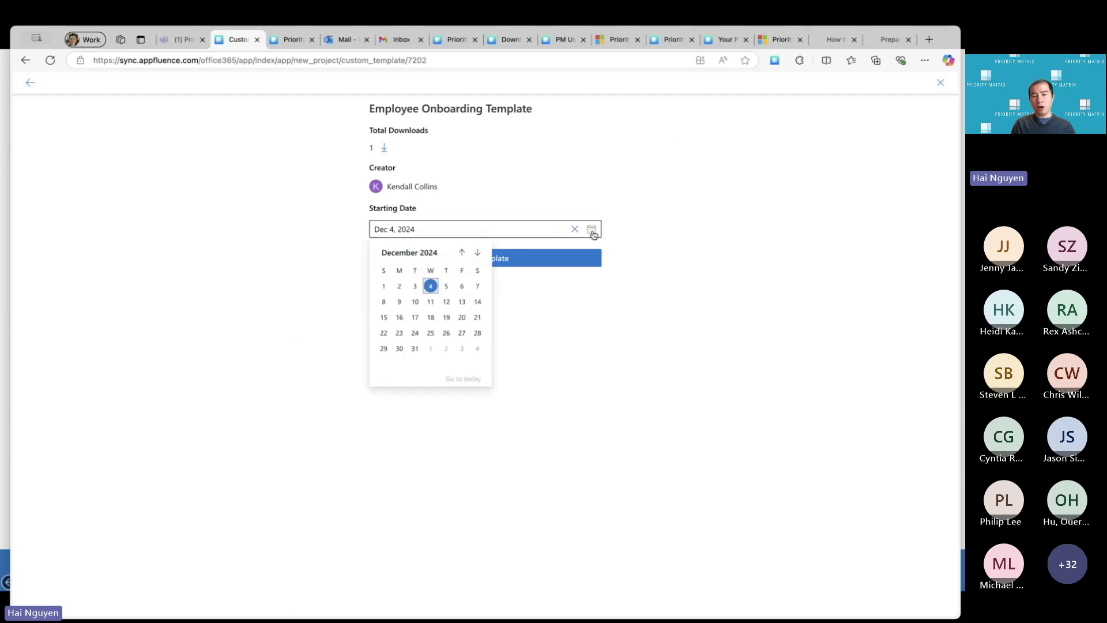
{"action": "left_click", "coordinate": [476, 255]}
{"action": "left_click", "coordinate": [431, 285]}
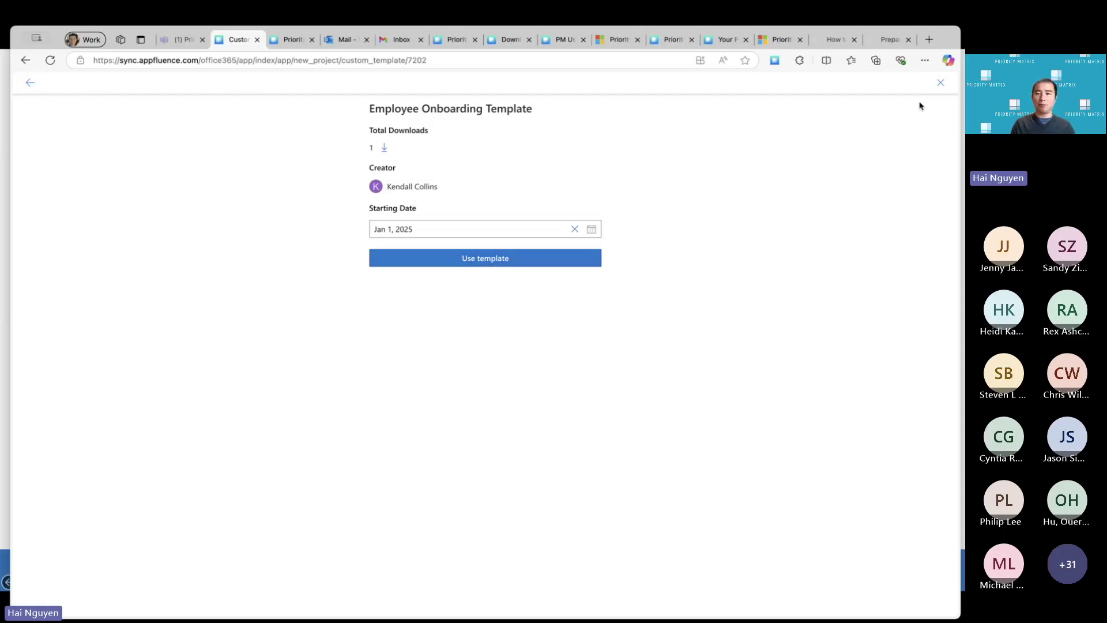
{"action": "left_click", "coordinate": [30, 82]}
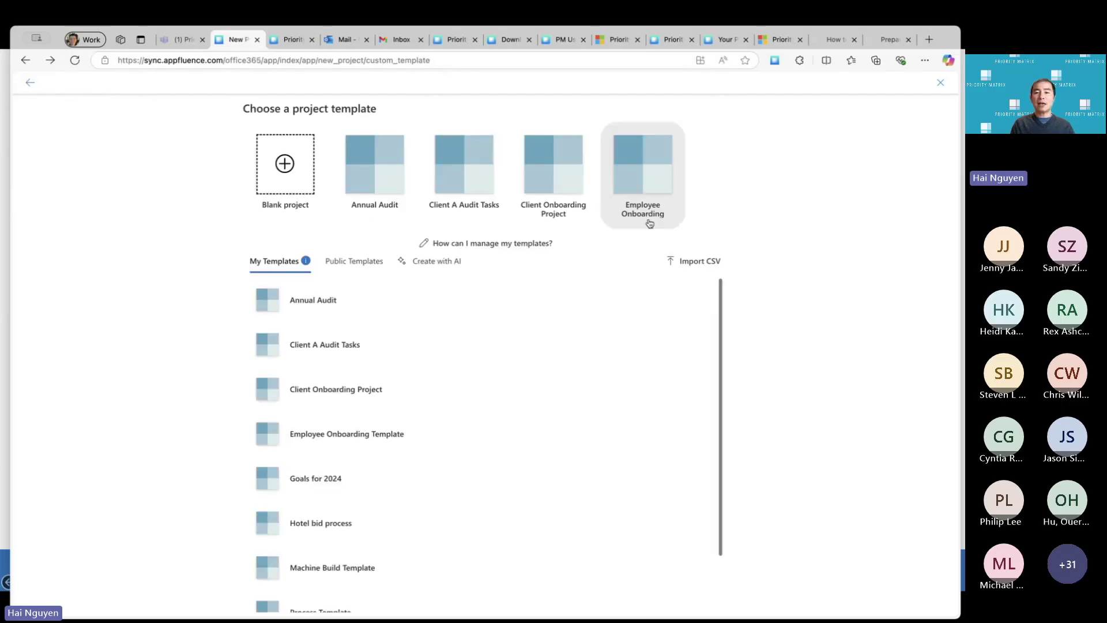
{"action": "left_click", "coordinate": [939, 85]}
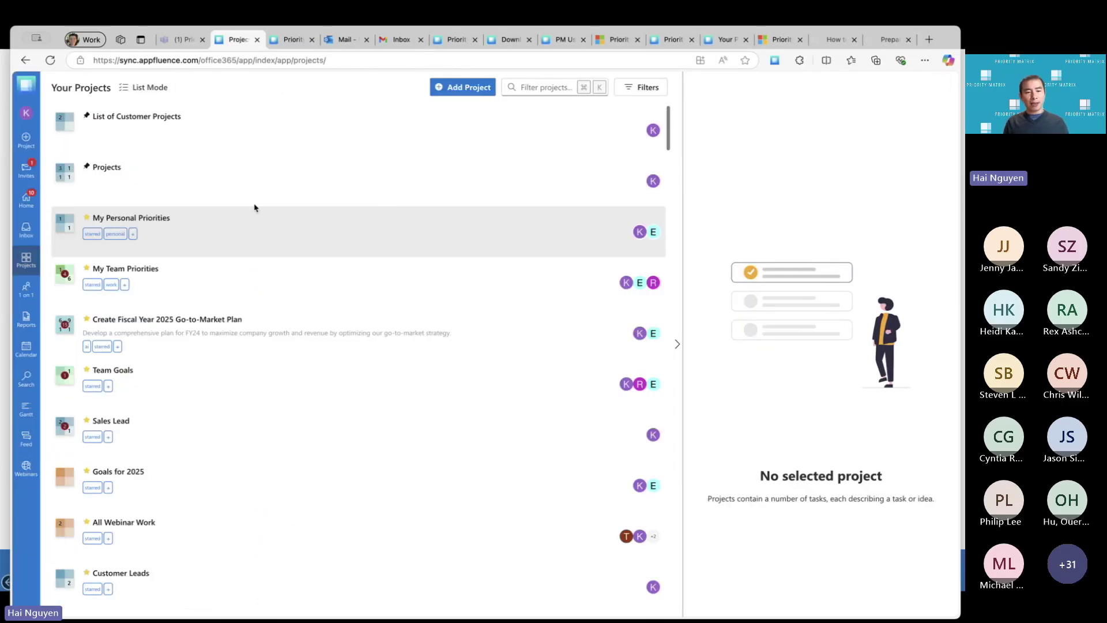
Open the Create Fiscal Year 2025 Go-to-Market Plan project and filter its items to those assigned to the team member with the R avatar.
{"action": "left_click", "coordinate": [217, 323]}
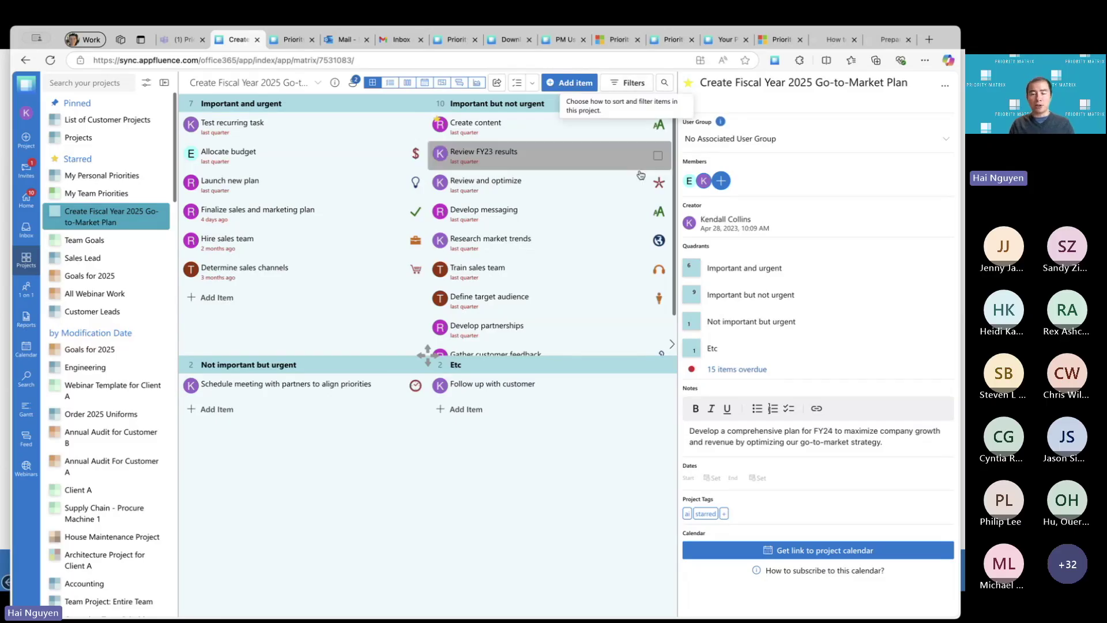
{"action": "left_click", "coordinate": [639, 85]}
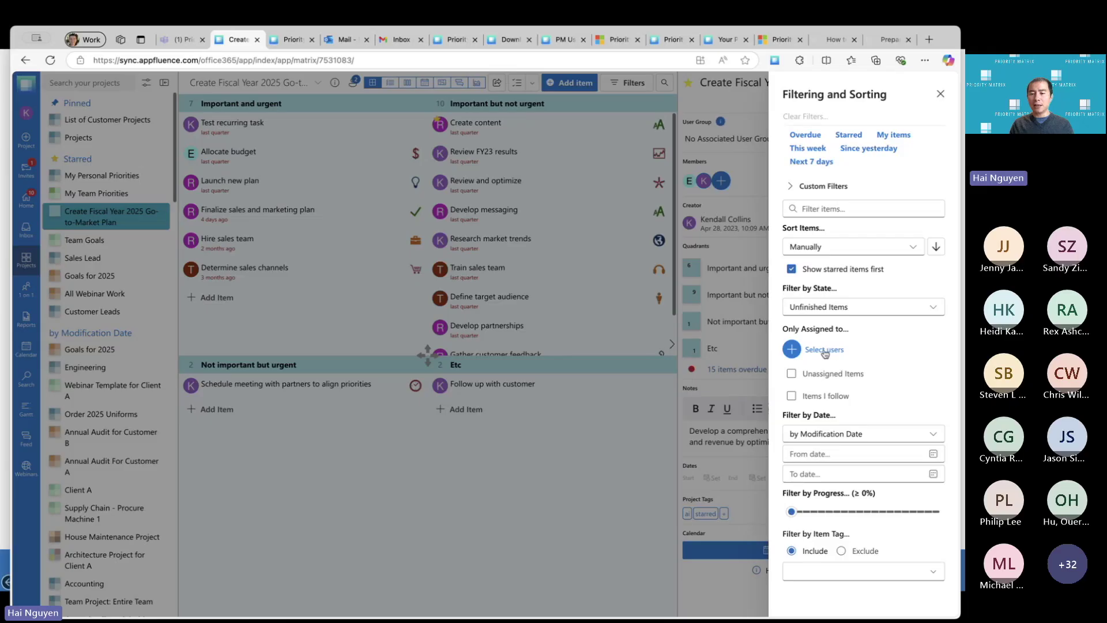
{"action": "left_click", "coordinate": [824, 350]}
{"action": "left_click", "coordinate": [826, 259]}
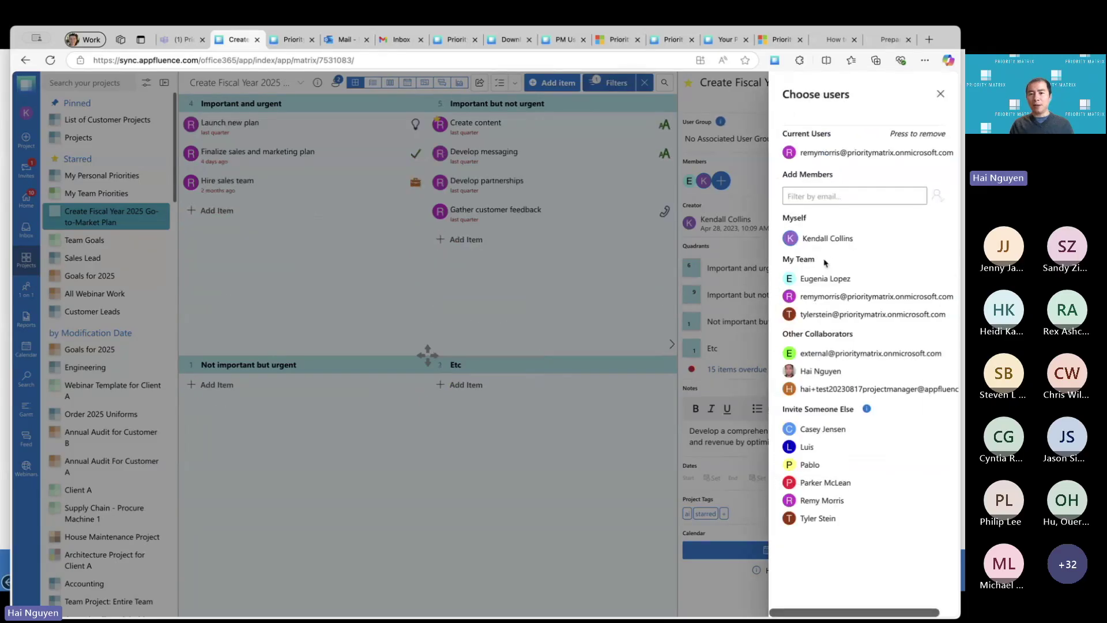
{"action": "left_click", "coordinate": [940, 96]}
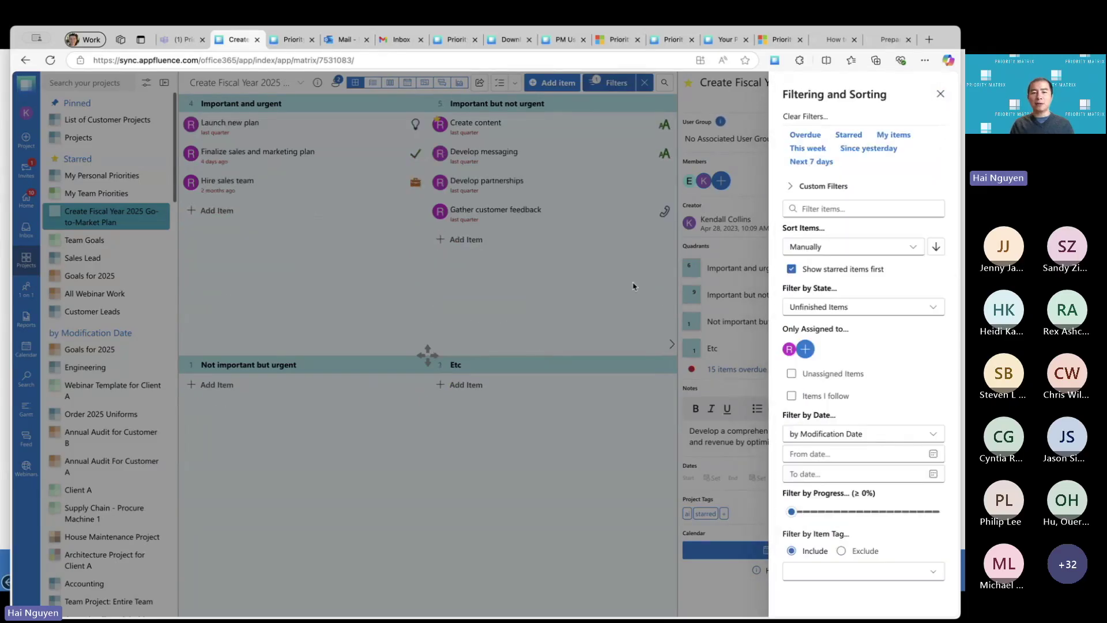
{"action": "left_click", "coordinate": [604, 300]}
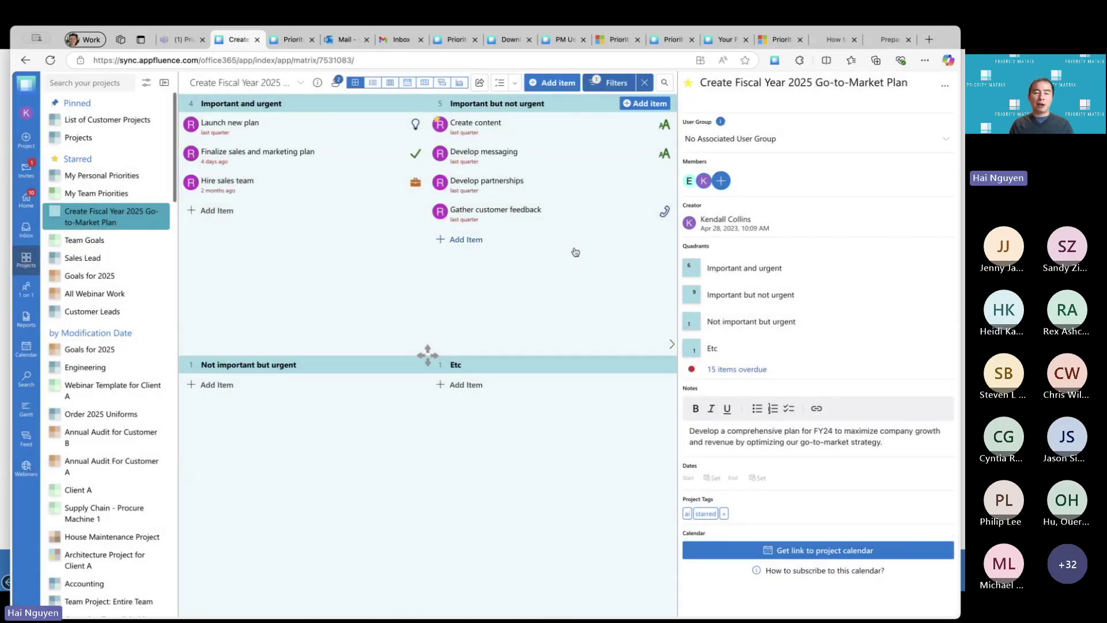
Select all of the filtered items and generate an email draft listing them.
{"action": "left_click", "coordinate": [514, 86]}
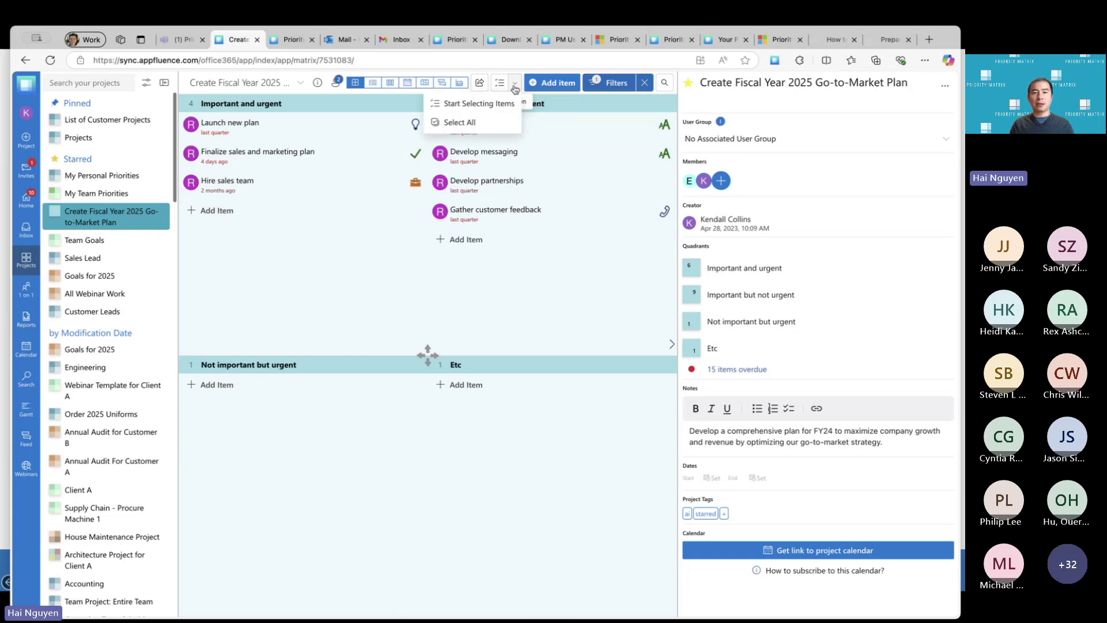
{"action": "left_click", "coordinate": [500, 124]}
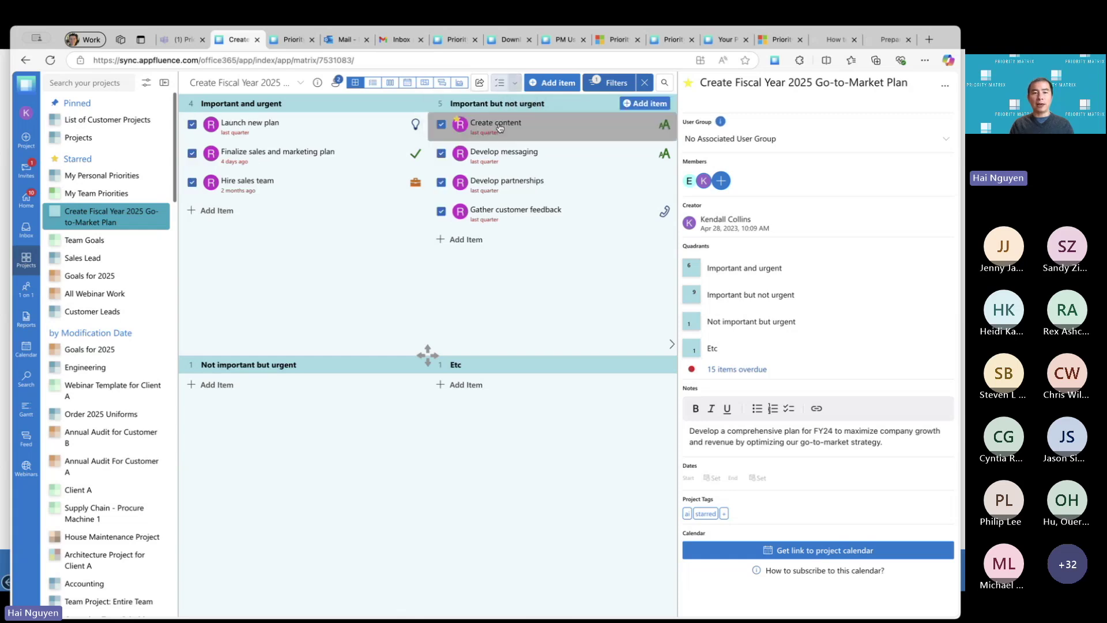
{"action": "left_click", "coordinate": [515, 87]}
{"action": "left_click", "coordinate": [478, 310]}
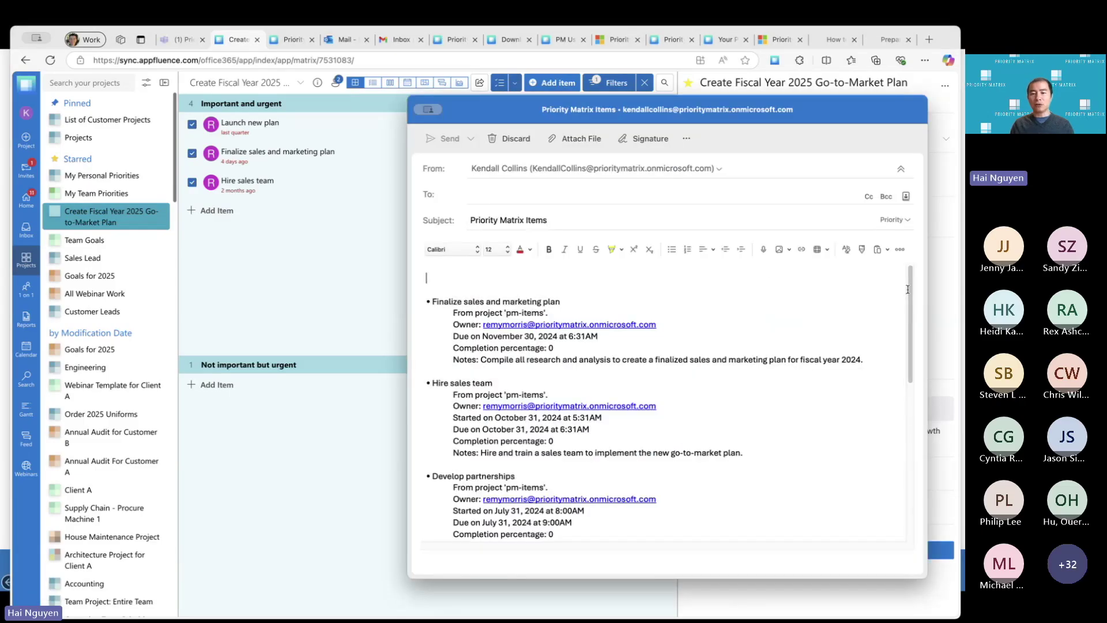
Review the filtered items listed in the email draft and close the draft window.
{"action": "left_click_drag", "start_coordinate": [909, 295], "coordinate": [900, 248]}
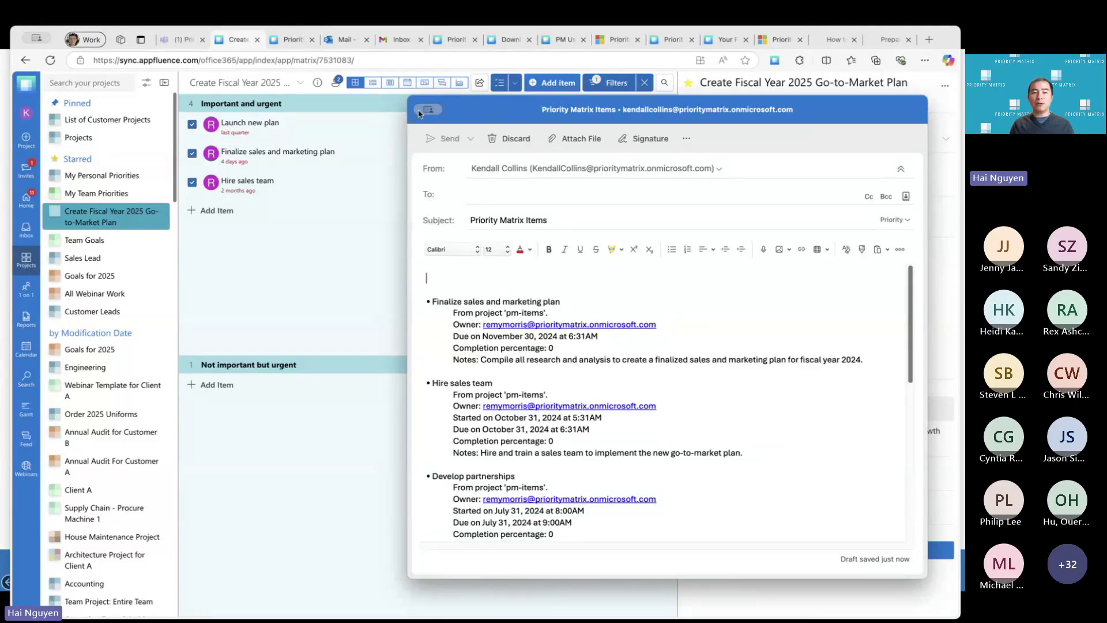
{"action": "left_click", "coordinate": [422, 112]}
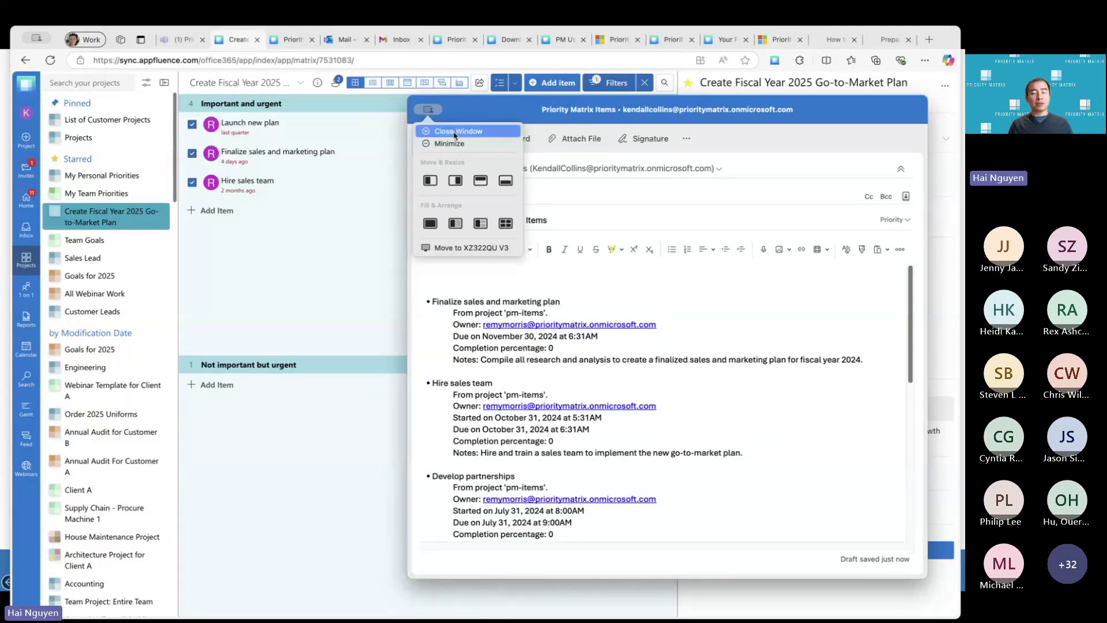
{"action": "left_click", "coordinate": [455, 132]}
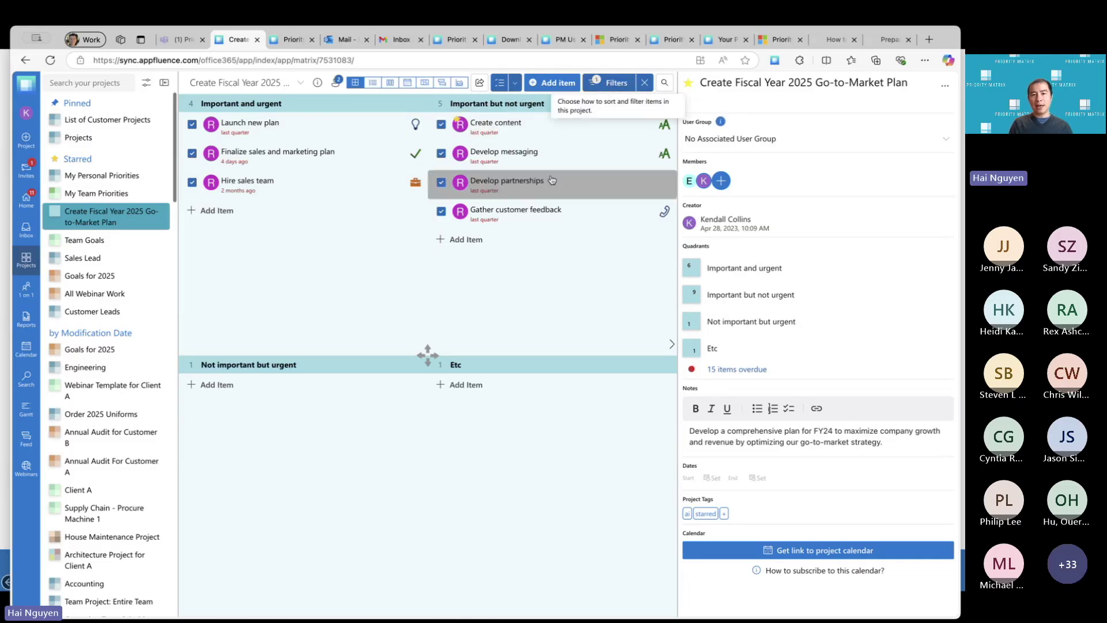
Change the owner of all the filtered items to the project member with the E avatar, and clear the project's filter.
{"action": "left_click", "coordinate": [516, 84]}
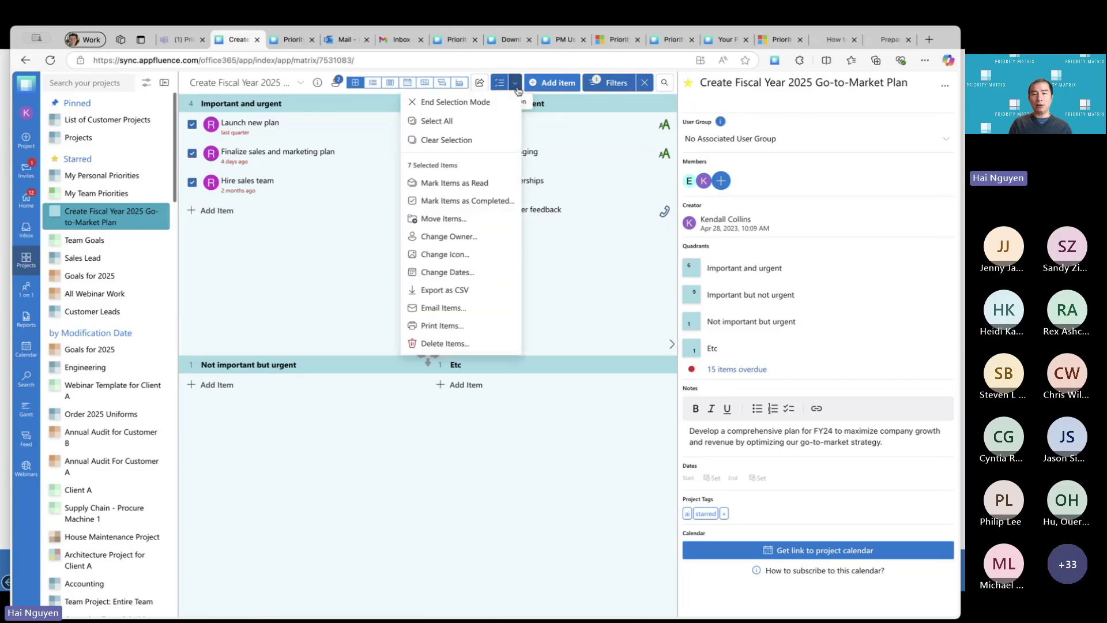
{"action": "left_click", "coordinate": [493, 121]}
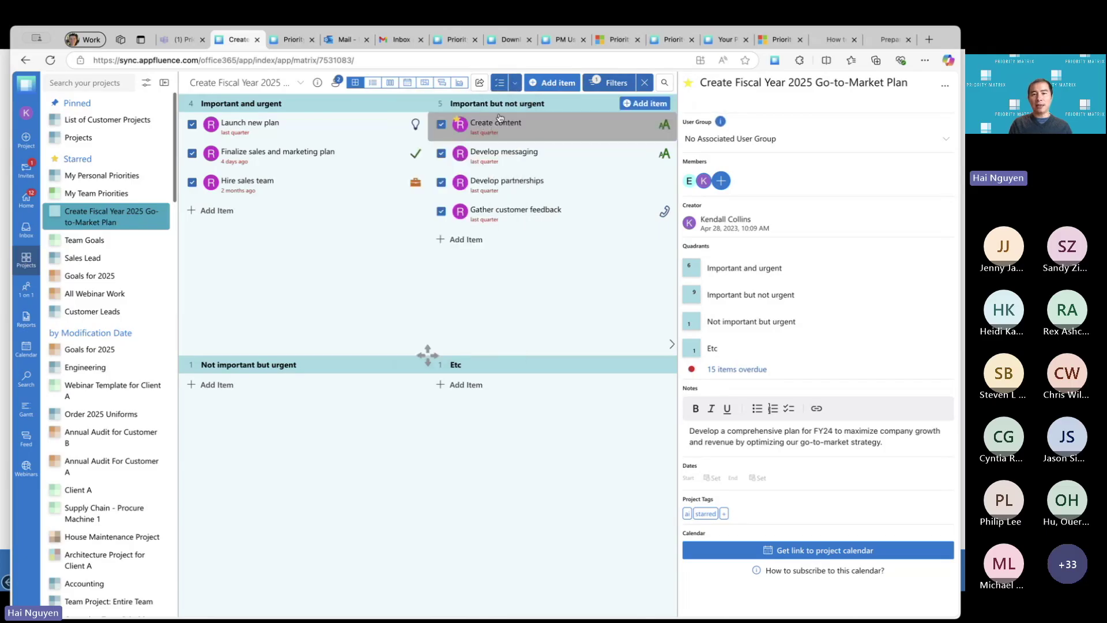
{"action": "left_click", "coordinate": [515, 84]}
{"action": "left_click", "coordinate": [455, 237]}
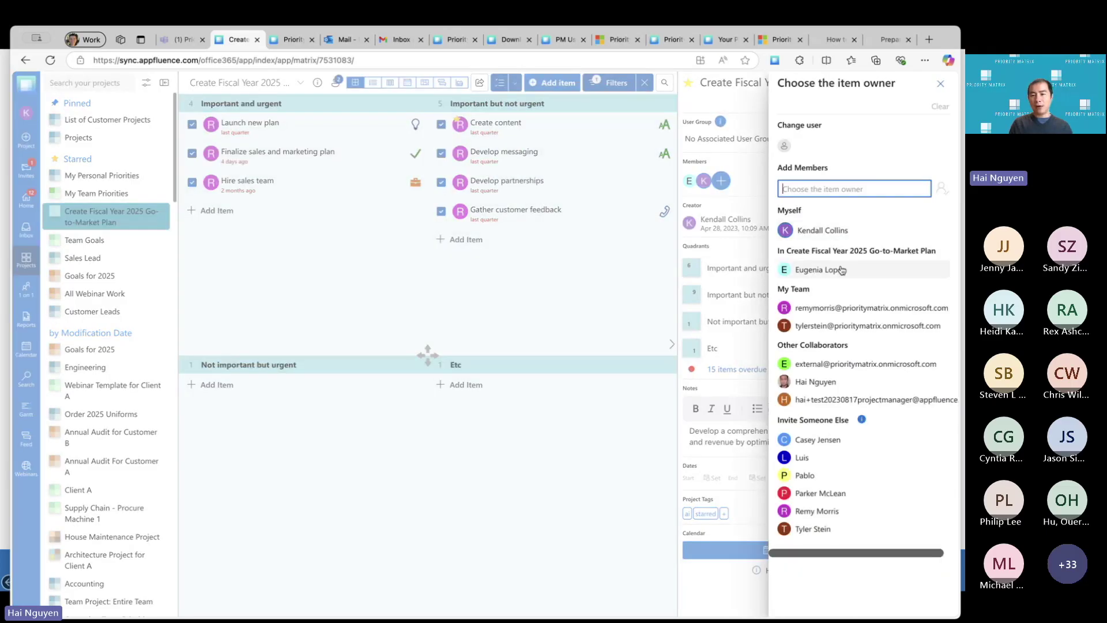
{"action": "left_click", "coordinate": [839, 269]}
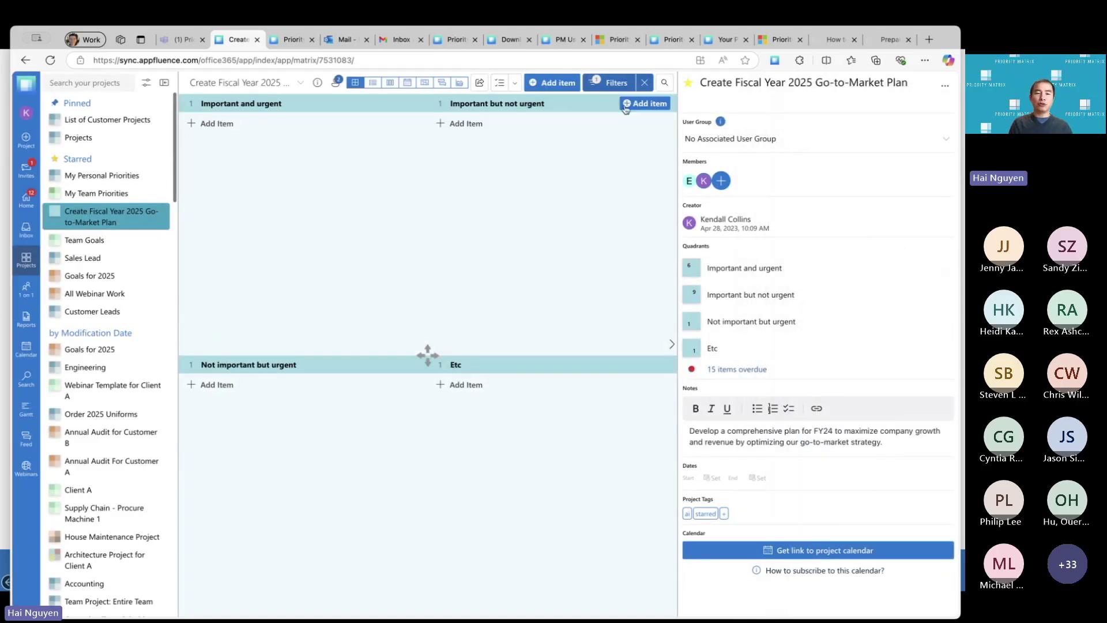
{"action": "left_click", "coordinate": [644, 83]}
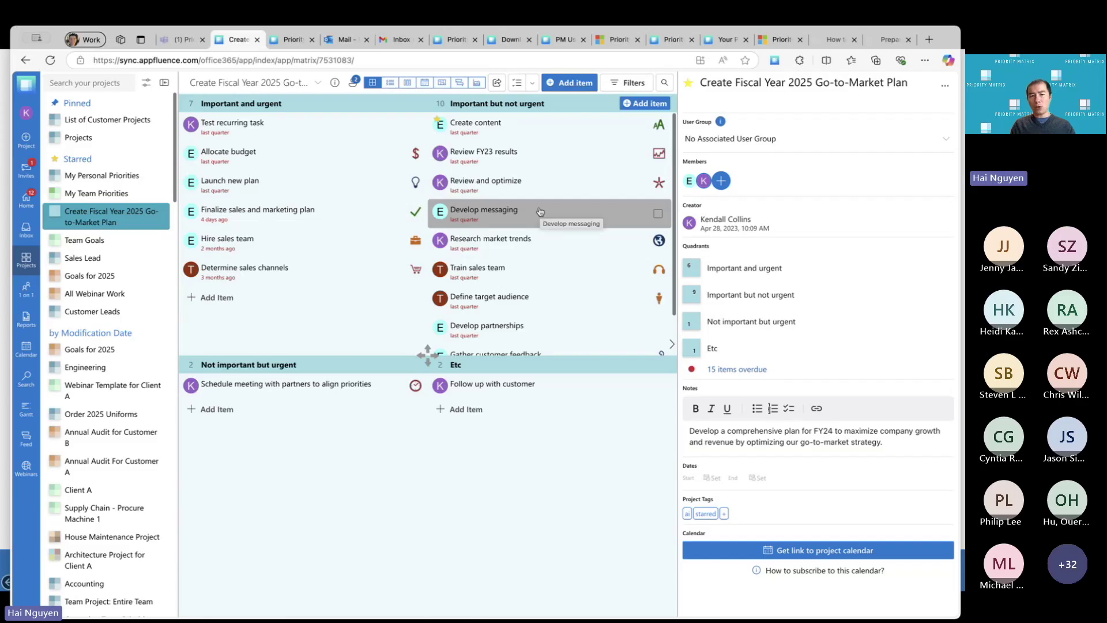
In list view, select Create content, Launch new plan, Review FY23 results and Review and optimize, and set their due date to Dec 31, 2024.
{"action": "left_click", "coordinate": [392, 87]}
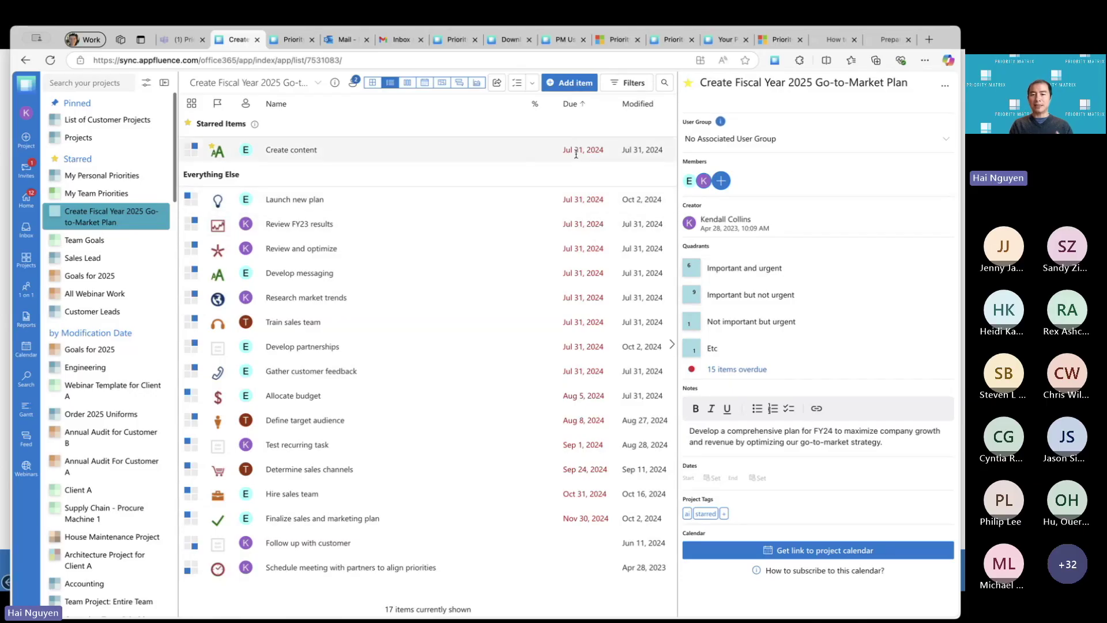
{"action": "left_click", "coordinate": [533, 86]}
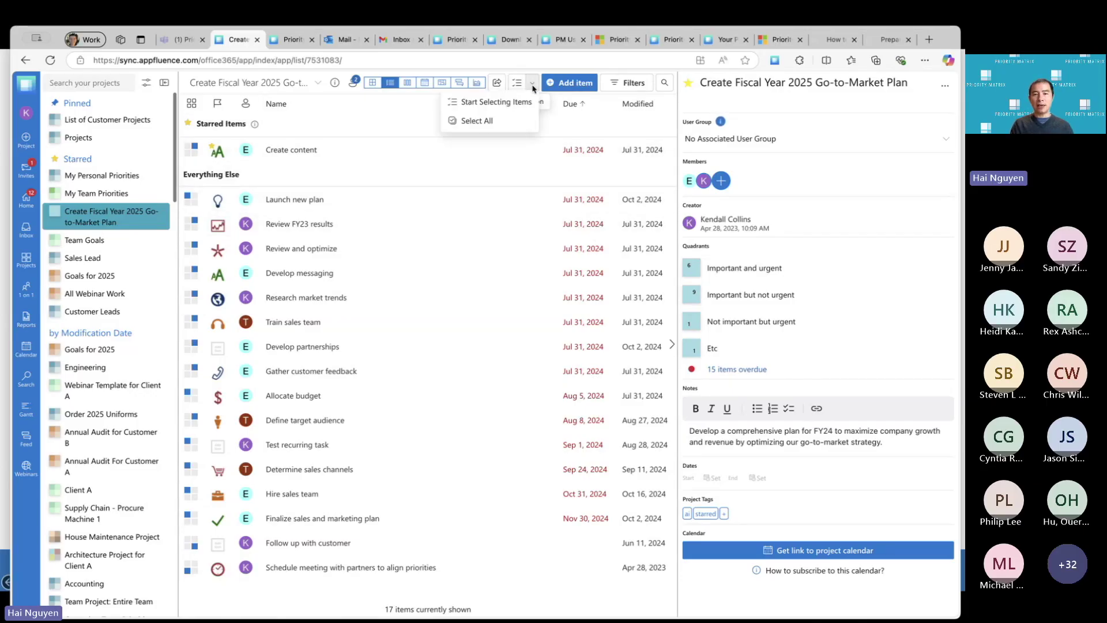
{"action": "left_click", "coordinate": [493, 103]}
{"action": "left_click", "coordinate": [192, 151]}
{"action": "left_click", "coordinate": [191, 200]}
{"action": "left_click", "coordinate": [191, 223]}
{"action": "left_click", "coordinate": [192, 248]}
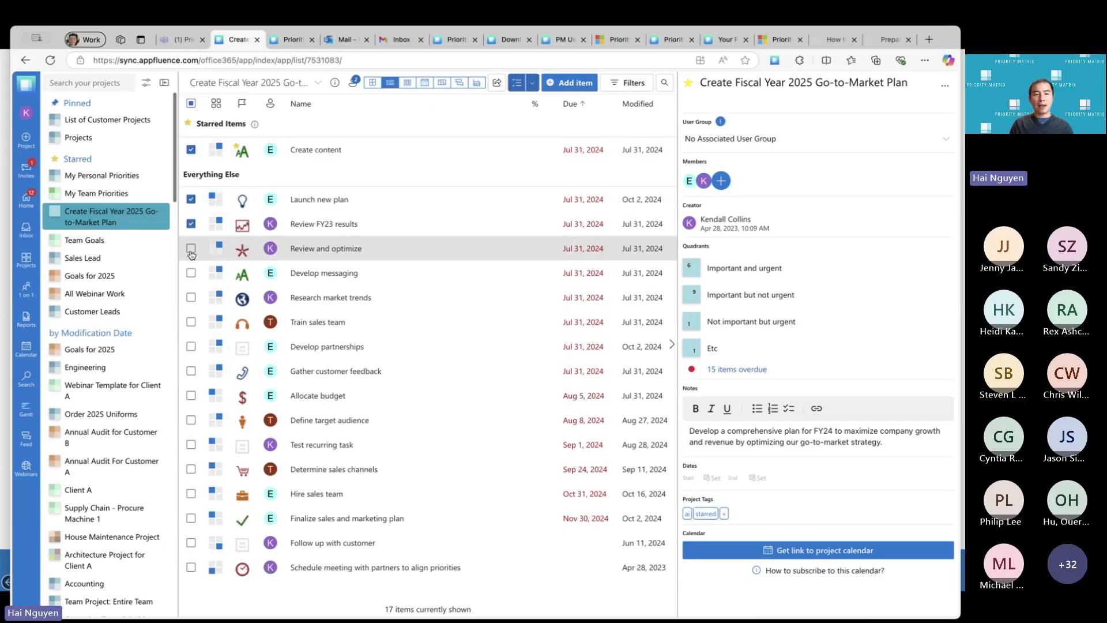
{"action": "left_click", "coordinate": [532, 82]}
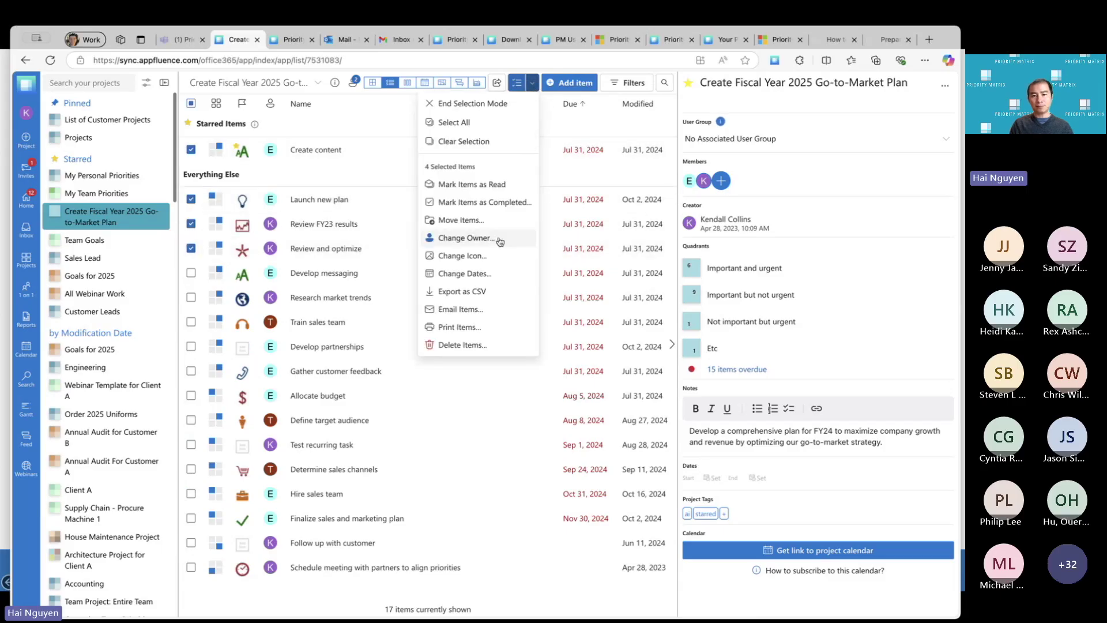
{"action": "left_click", "coordinate": [494, 277]}
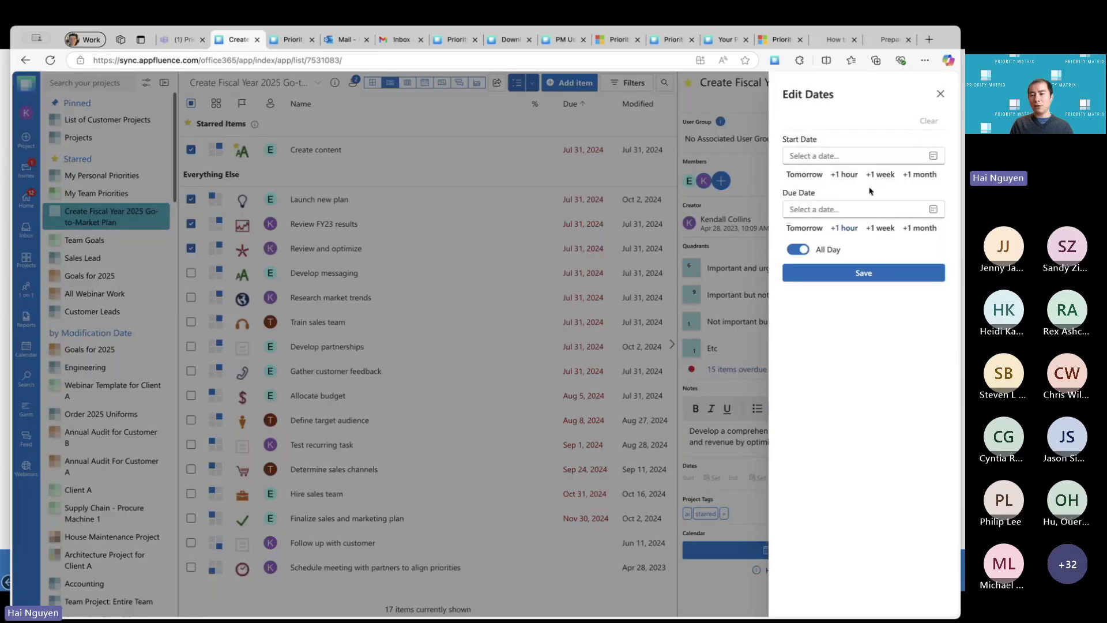
{"action": "left_click", "coordinate": [858, 210]}
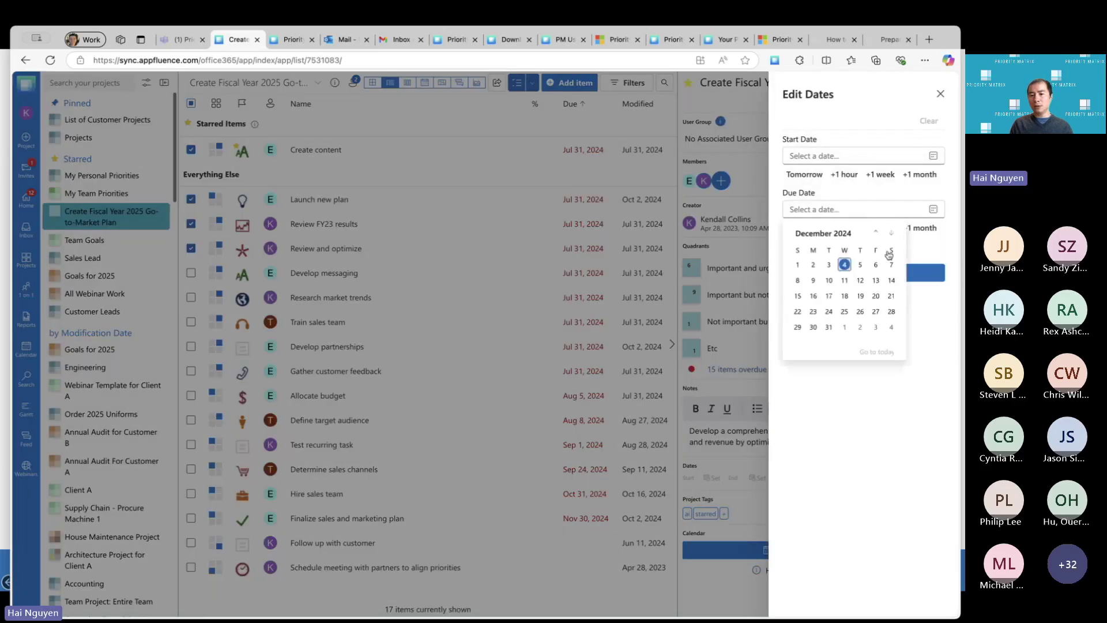
{"action": "left_click", "coordinate": [828, 327]}
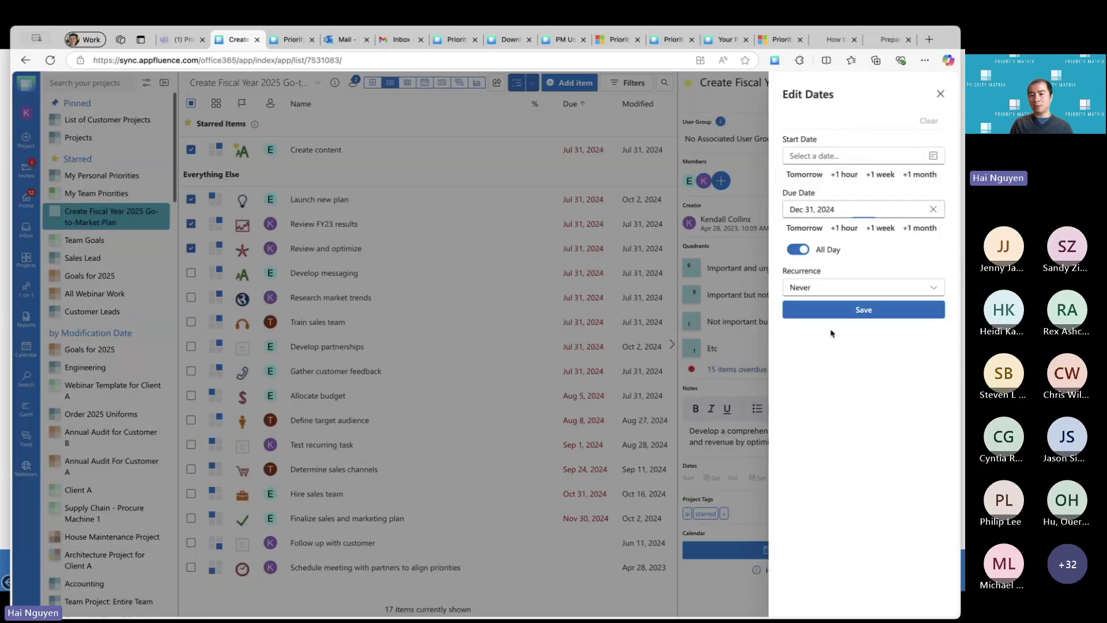
{"action": "left_click", "coordinate": [861, 309]}
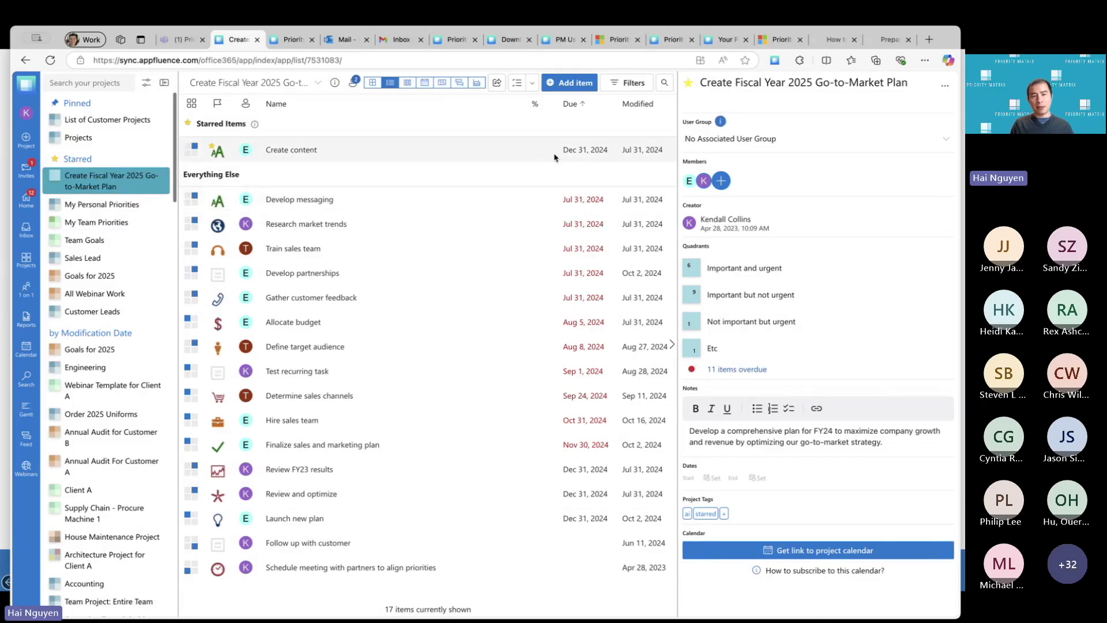
Select all items in the go-to-market project list and generate an email draft from them.
{"action": "left_click", "coordinate": [531, 83]}
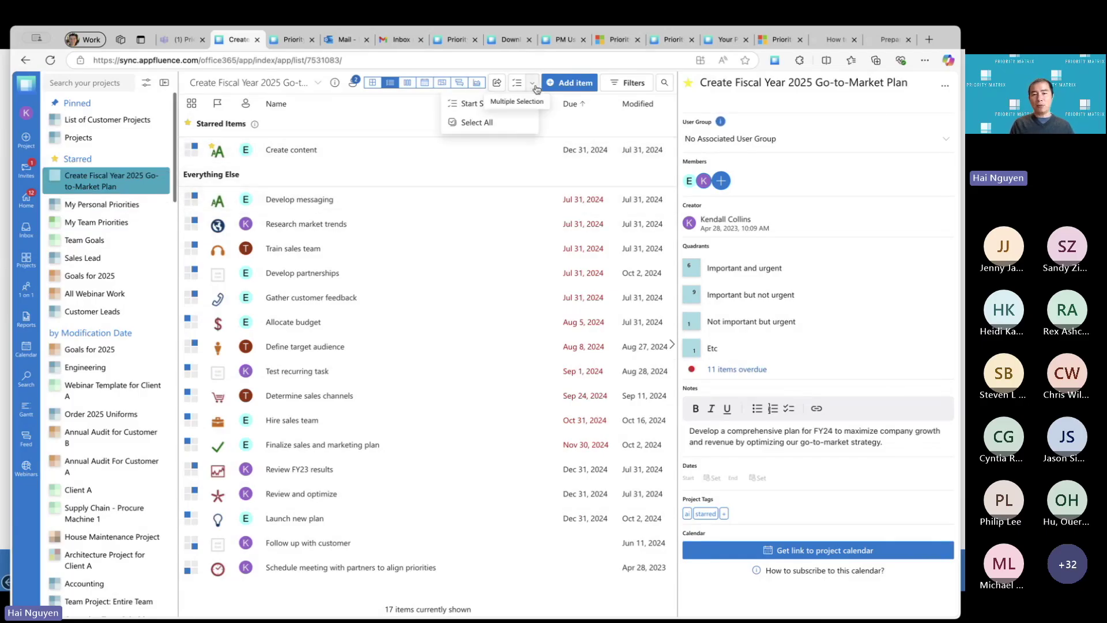
{"action": "left_click", "coordinate": [506, 122]}
{"action": "left_click", "coordinate": [532, 84]}
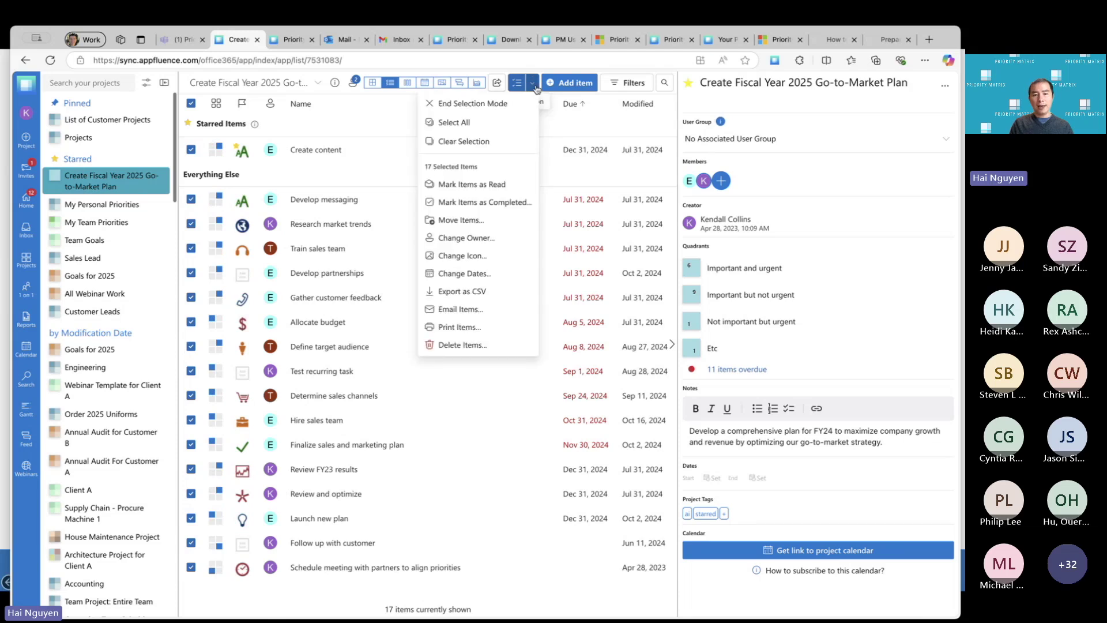
{"action": "left_click", "coordinate": [460, 309]}
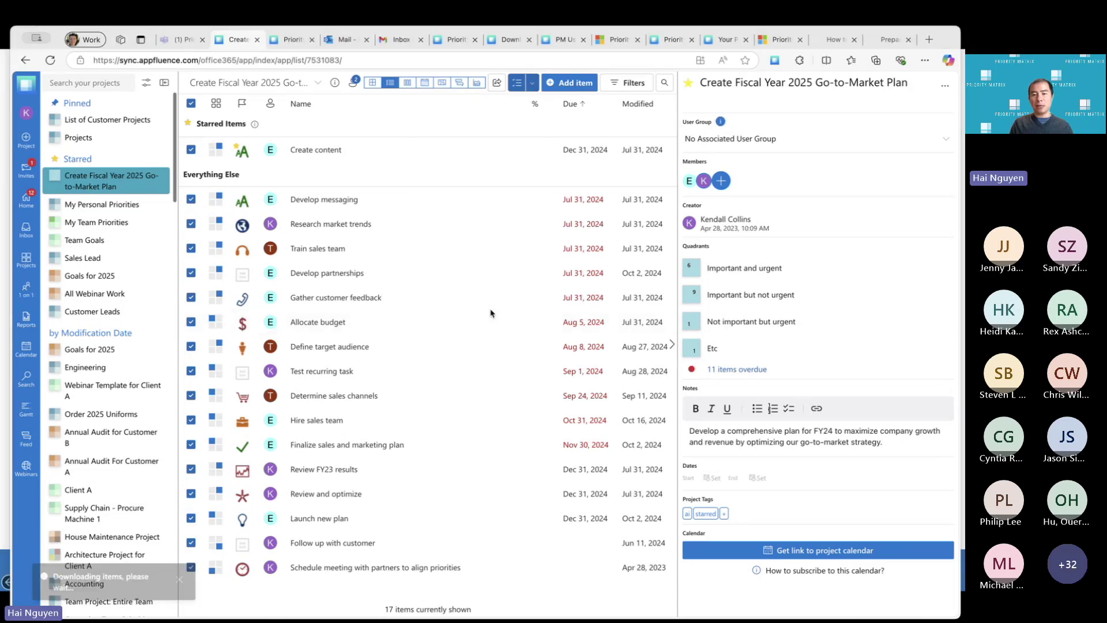
Read through the project items in the email draft and close the draft window.
{"action": "scroll", "coordinate": [657, 334], "scroll_direction": "down", "scroll_amount": 1}
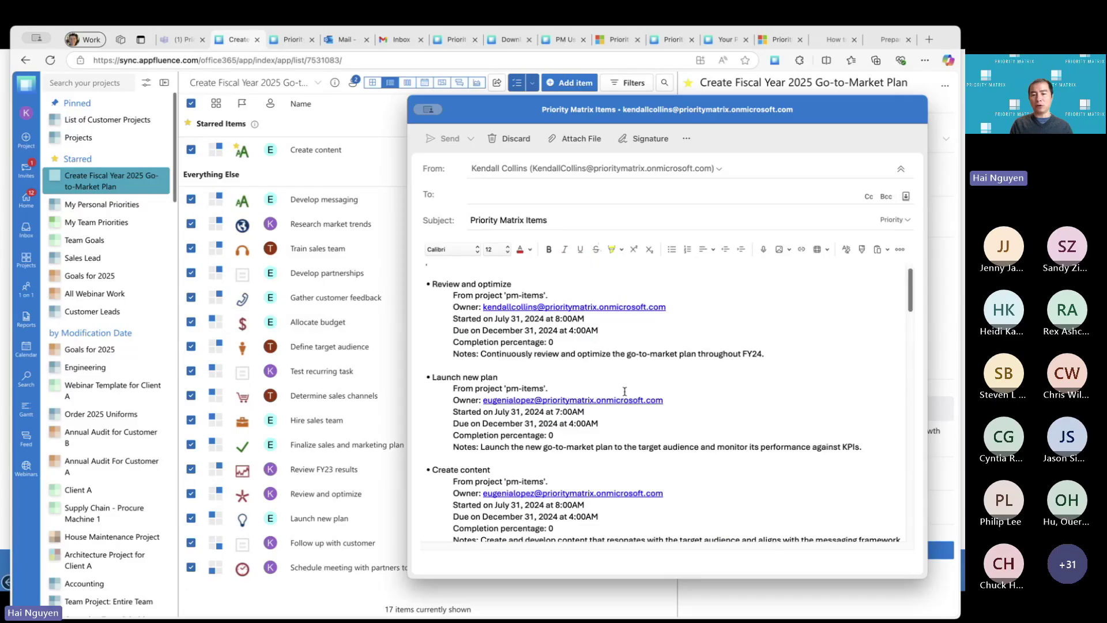
{"action": "scroll", "coordinate": [624, 391], "scroll_direction": "down", "scroll_amount": 5}
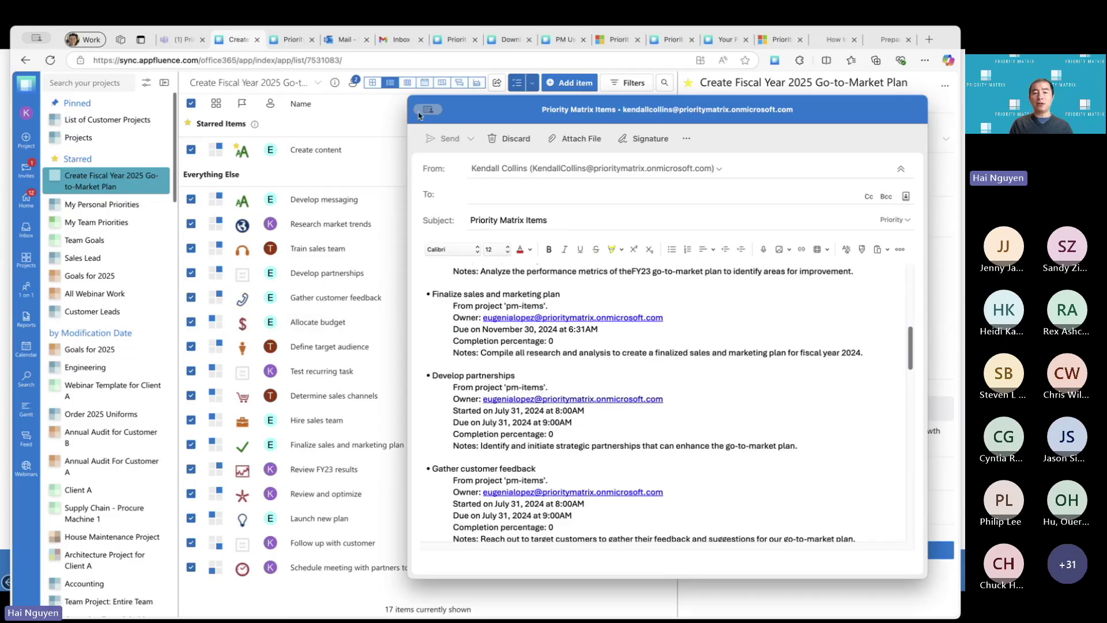
{"action": "left_click", "coordinate": [420, 113]}
{"action": "left_click", "coordinate": [445, 133]}
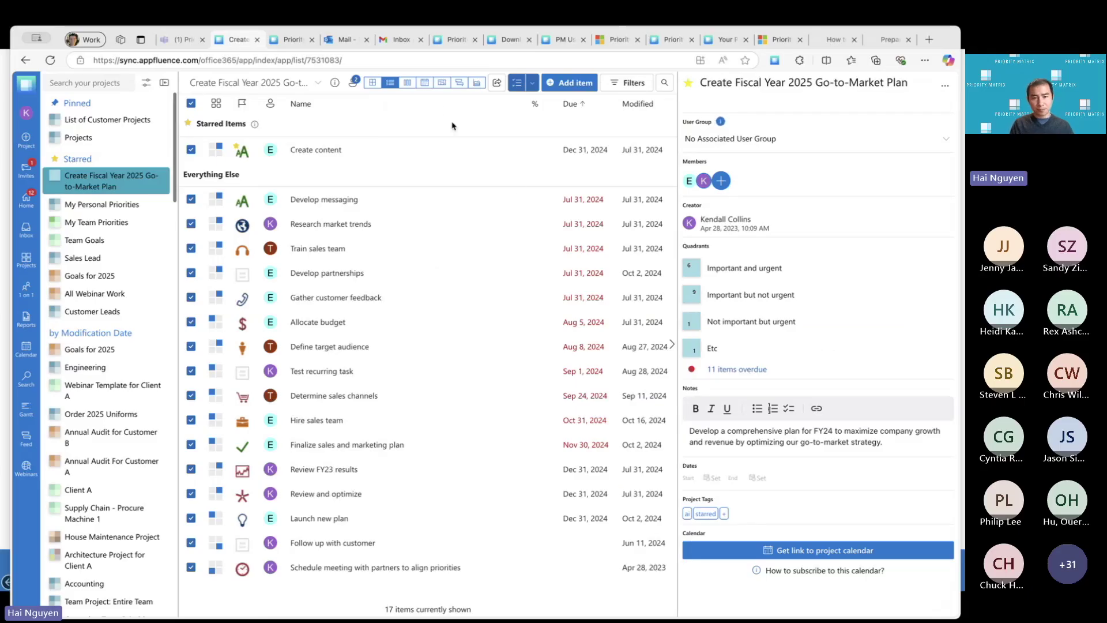
View the project as a Kanban board, a calendar and a Gantt chart, scaling the Gantt chart out to years.
{"action": "left_click", "coordinate": [407, 84]}
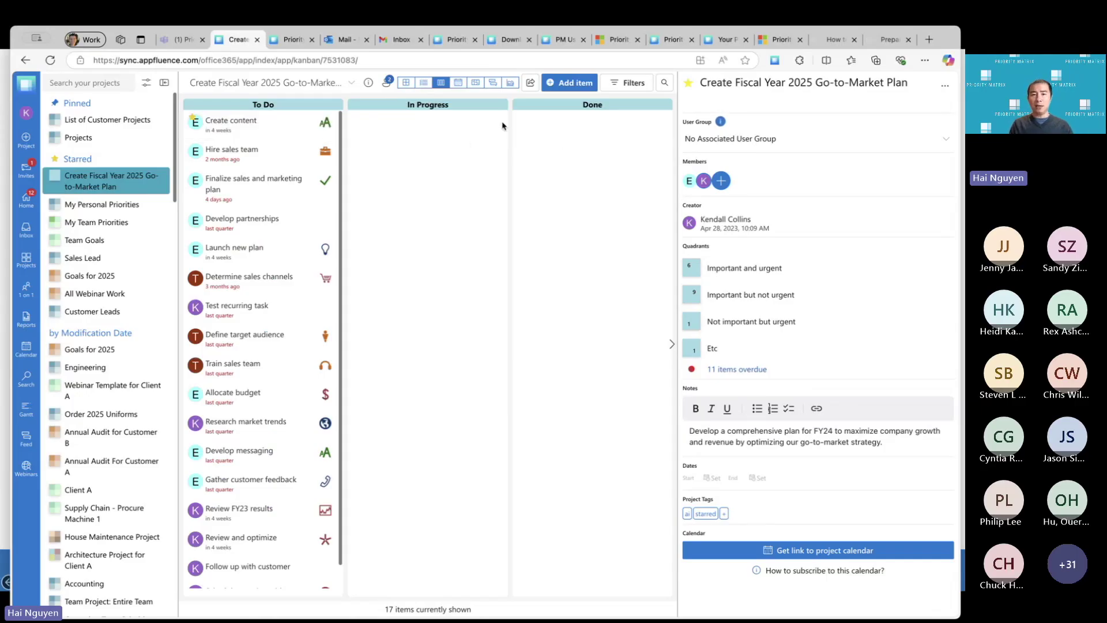
{"action": "left_click", "coordinate": [460, 83]}
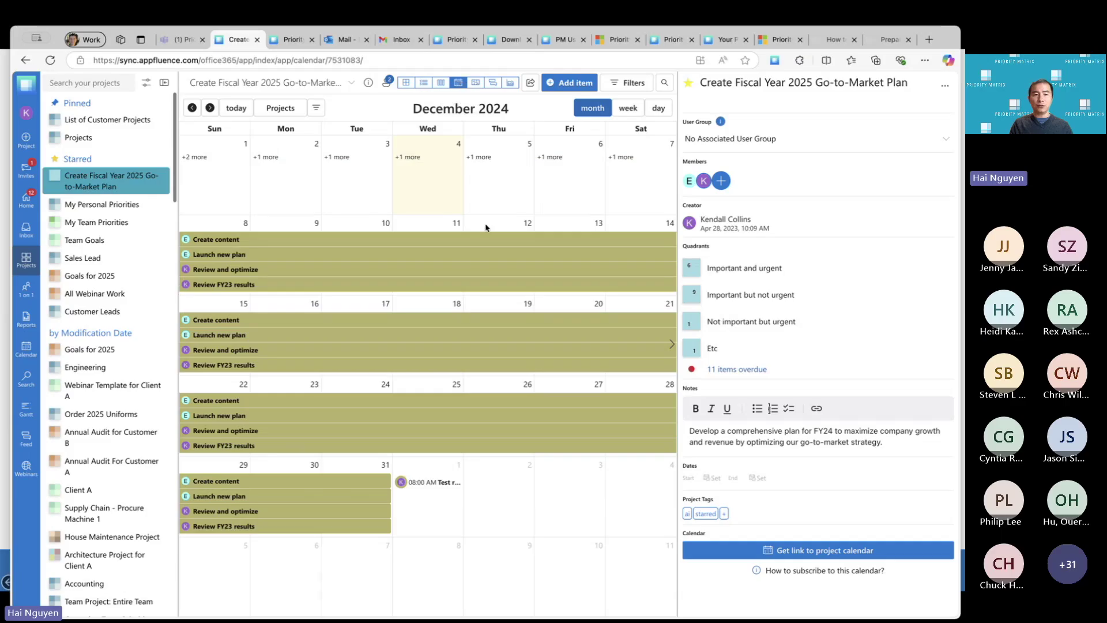
{"action": "left_click", "coordinate": [475, 84]}
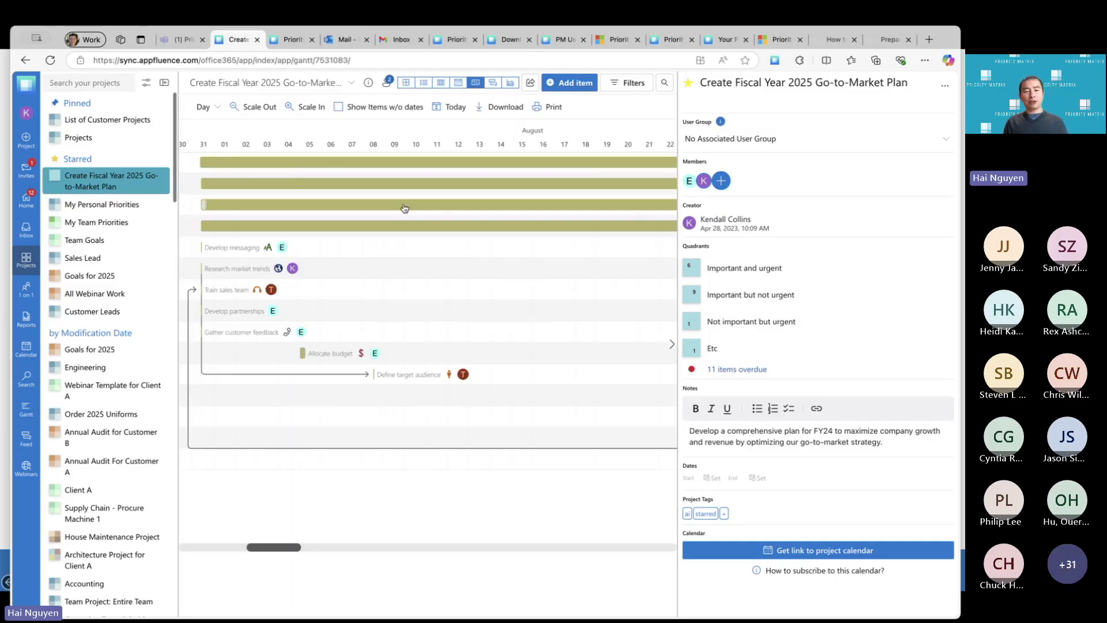
{"action": "left_click", "coordinate": [253, 110]}
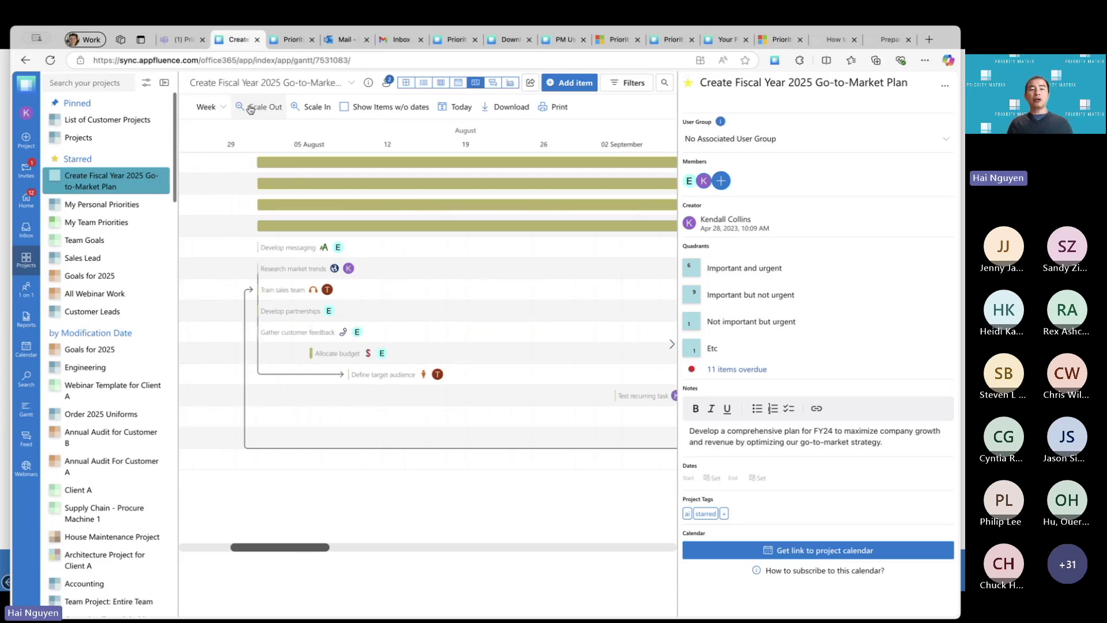
{"action": "left_click", "coordinate": [253, 110]}
{"action": "left_click", "coordinate": [255, 110]}
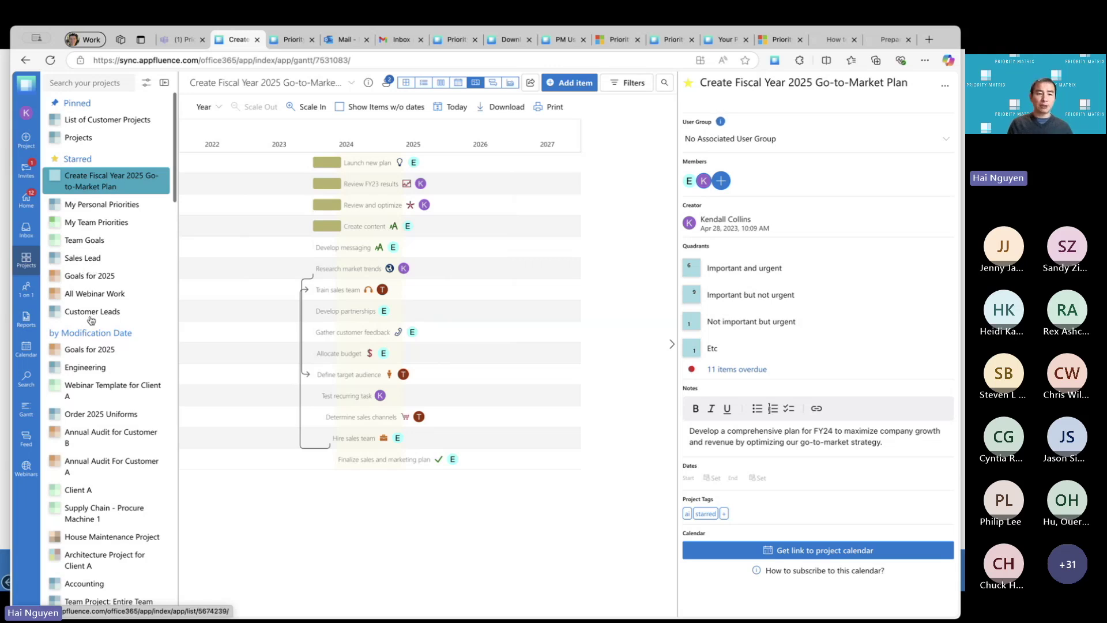
In the one-on-one view, examine a Task 5 due in 6 weeks item, a Roofing customer request item and the new shared task form.
{"action": "left_click", "coordinate": [26, 290]}
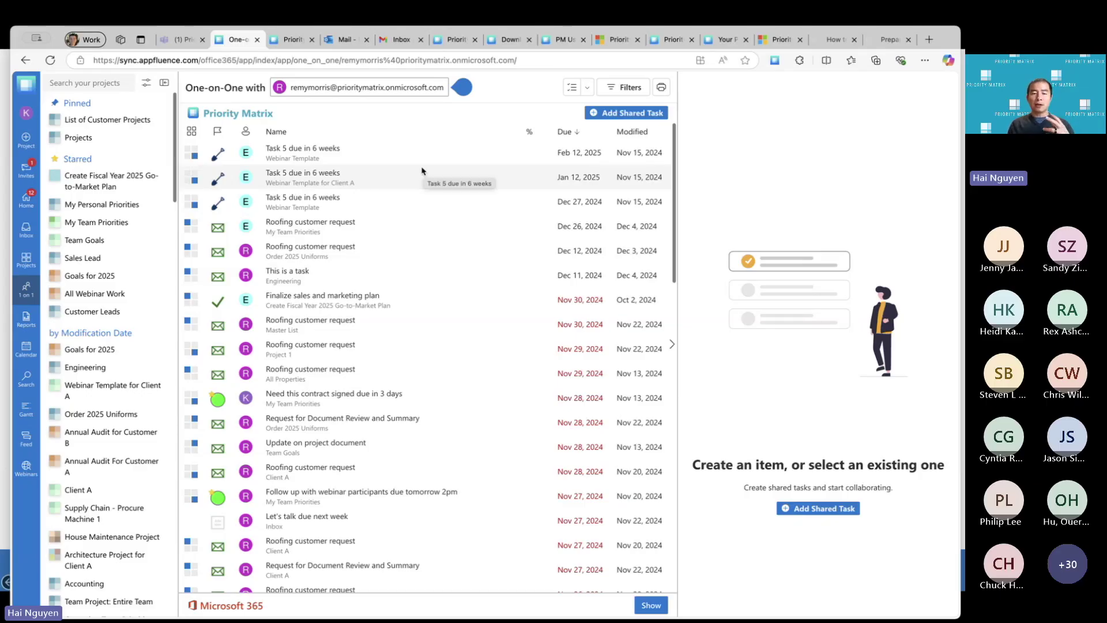
{"action": "left_click", "coordinate": [388, 160]}
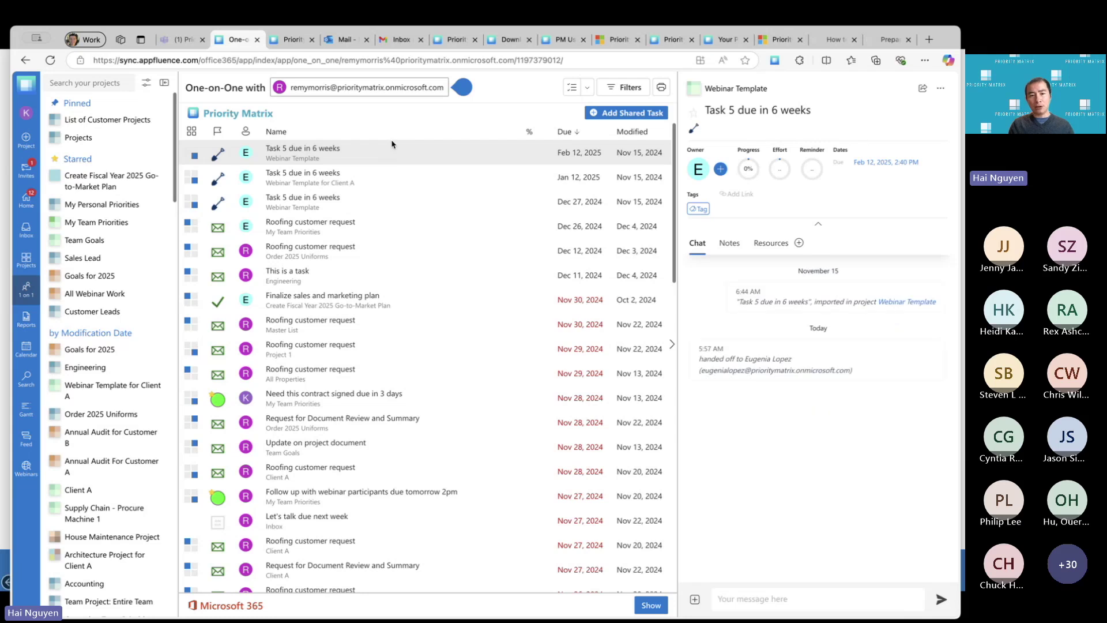
{"action": "left_click", "coordinate": [365, 250]}
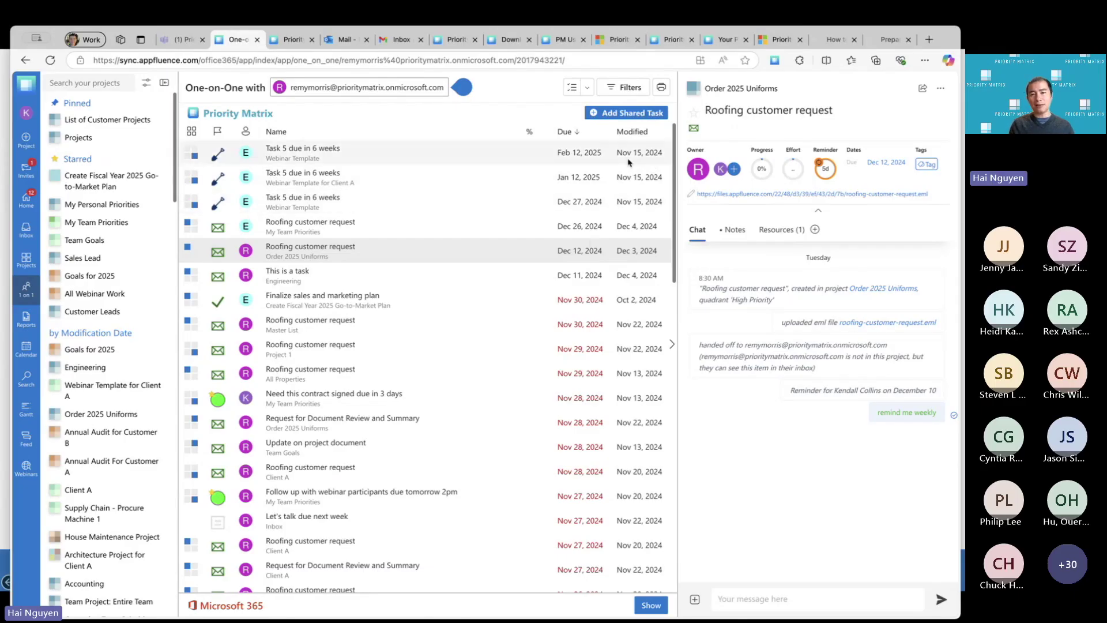
{"action": "left_click", "coordinate": [626, 116]}
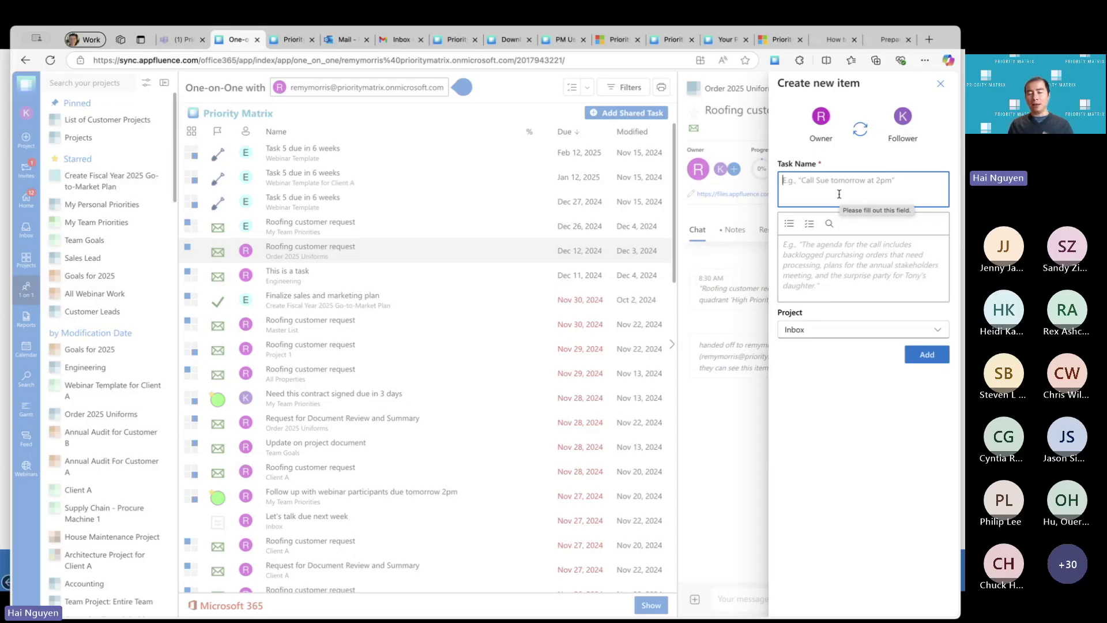
{"action": "left_click", "coordinate": [940, 86]}
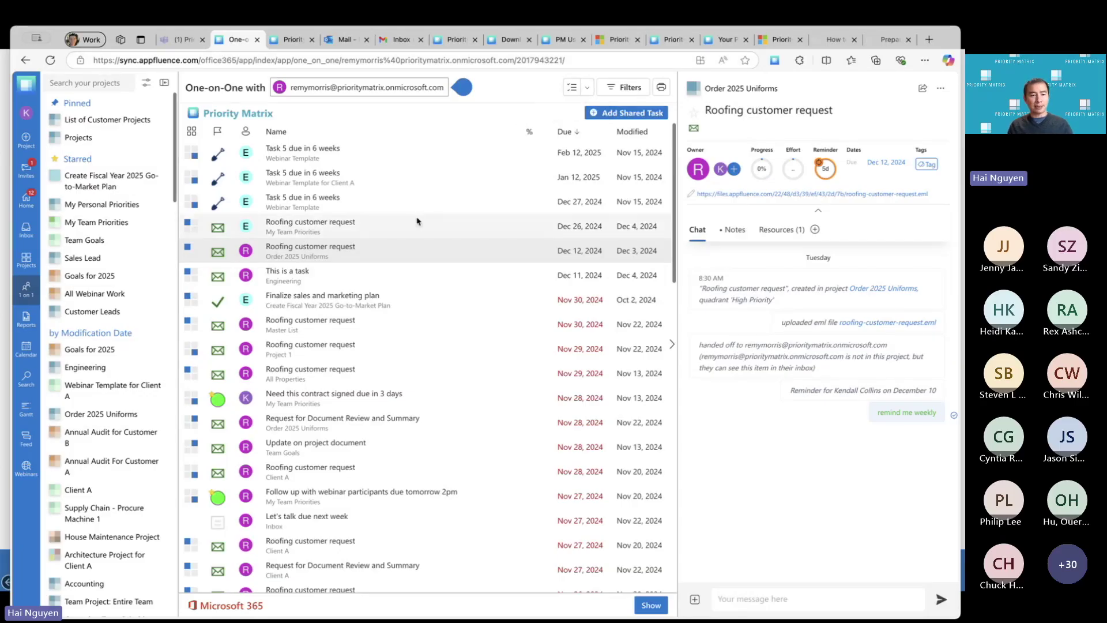
Filter the global calendar to items assigned to one team member in My Team and look through the list of included projects.
{"action": "left_click", "coordinate": [32, 353]}
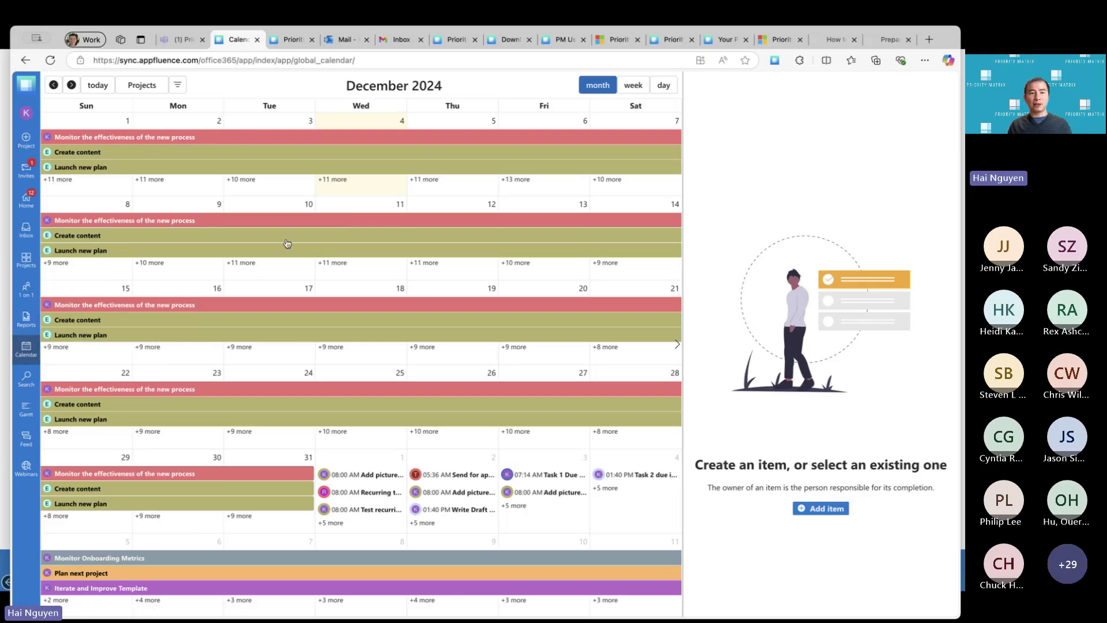
{"action": "left_click", "coordinate": [178, 86]}
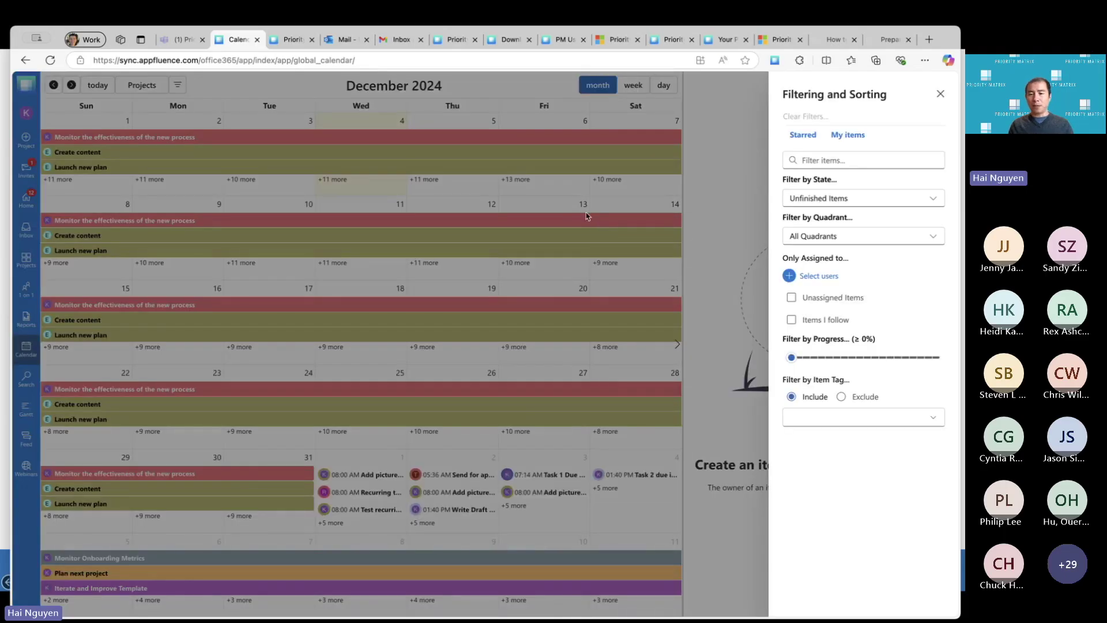
{"action": "left_click", "coordinate": [828, 278]}
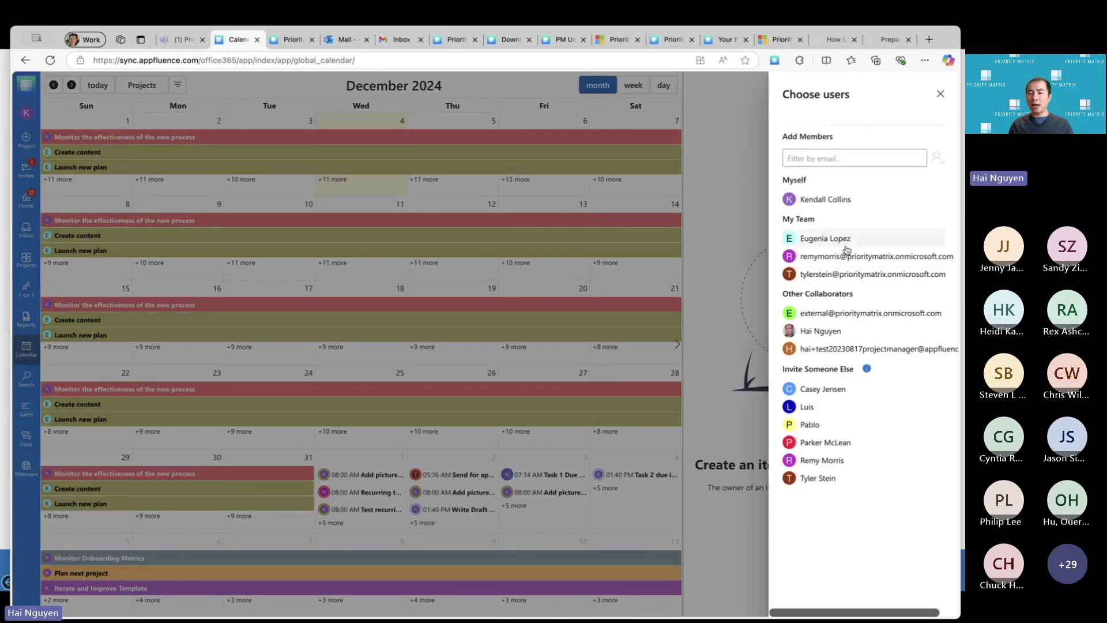
{"action": "left_click", "coordinate": [840, 274]}
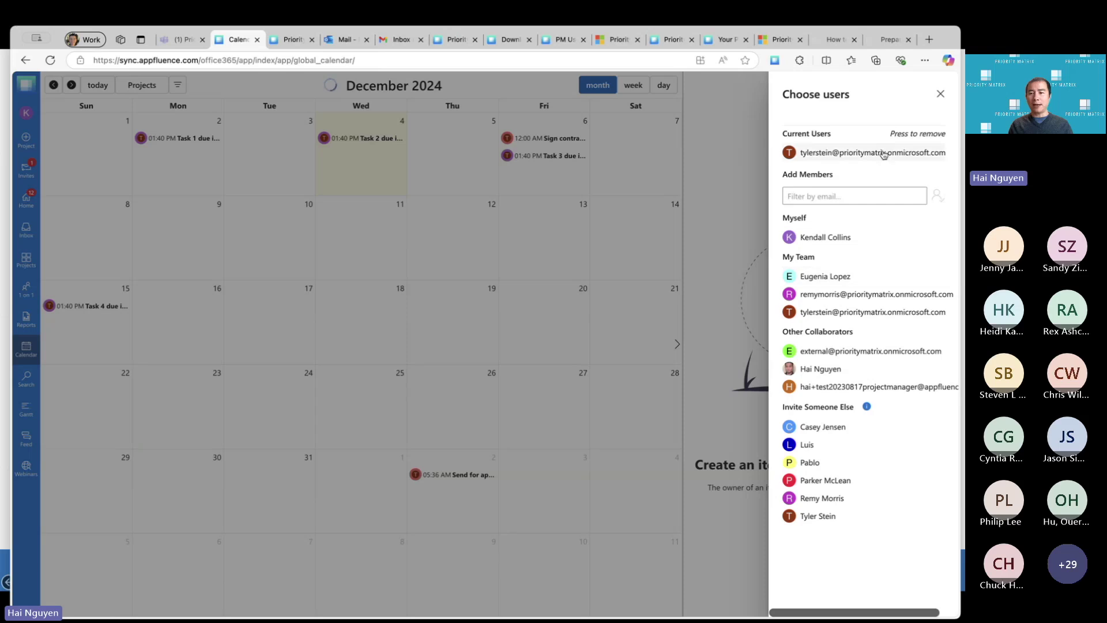
{"action": "left_click", "coordinate": [941, 94]}
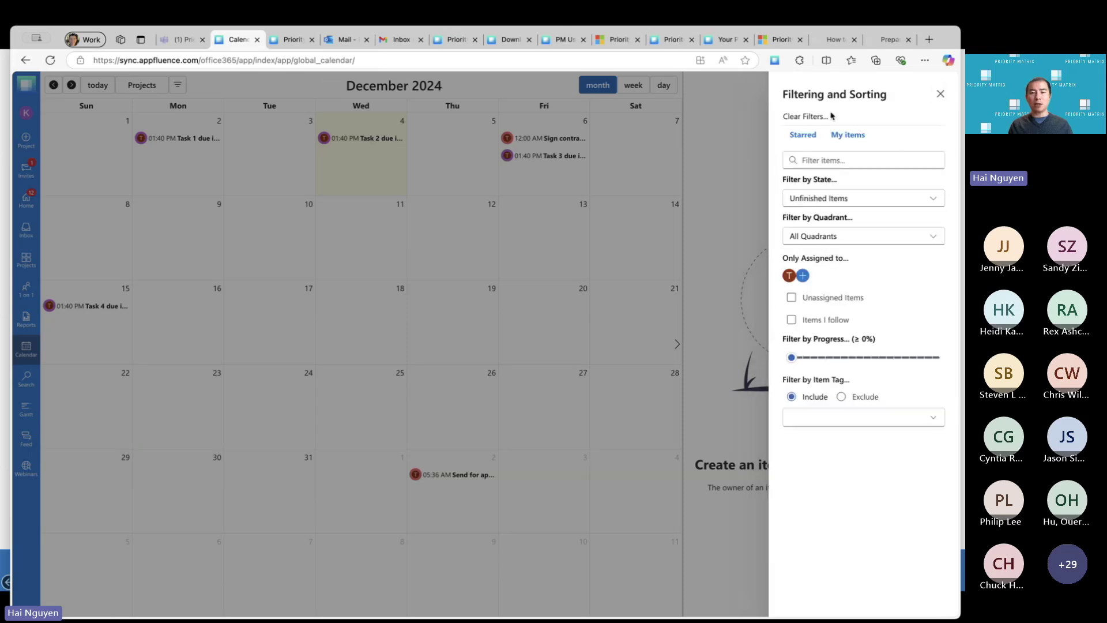
{"action": "left_click", "coordinate": [940, 93]}
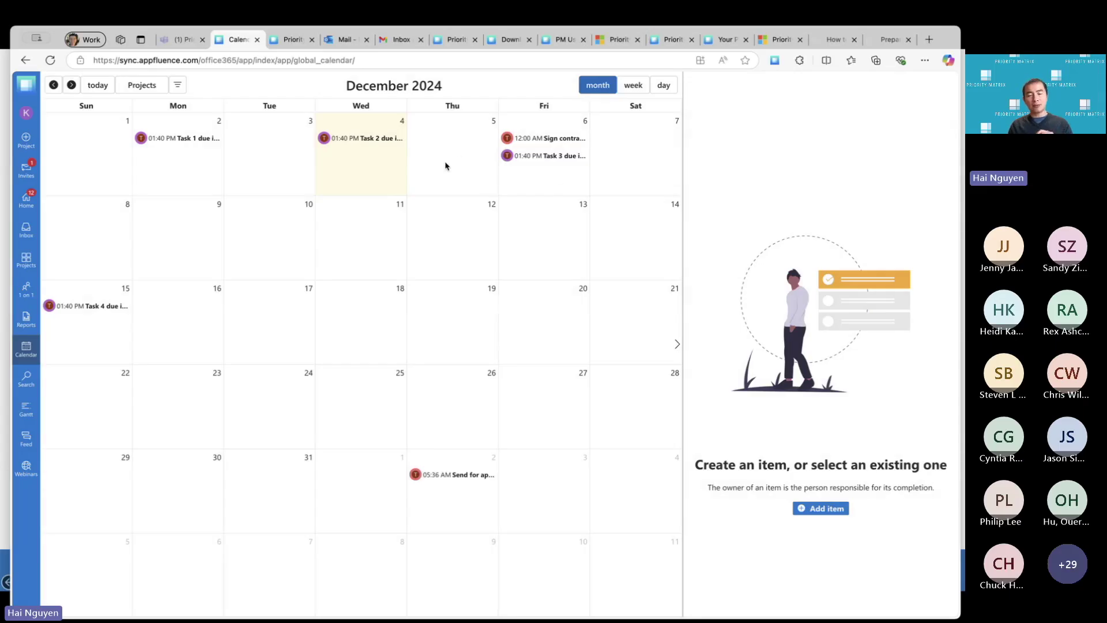
{"action": "left_click", "coordinate": [143, 84]}
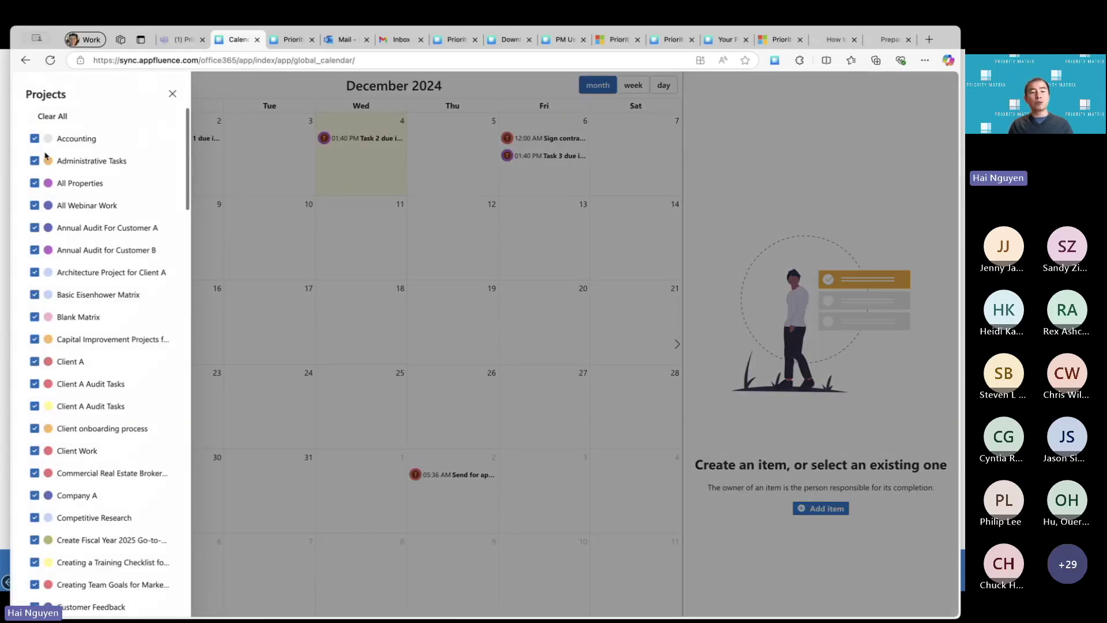
{"action": "left_click", "coordinate": [173, 92]}
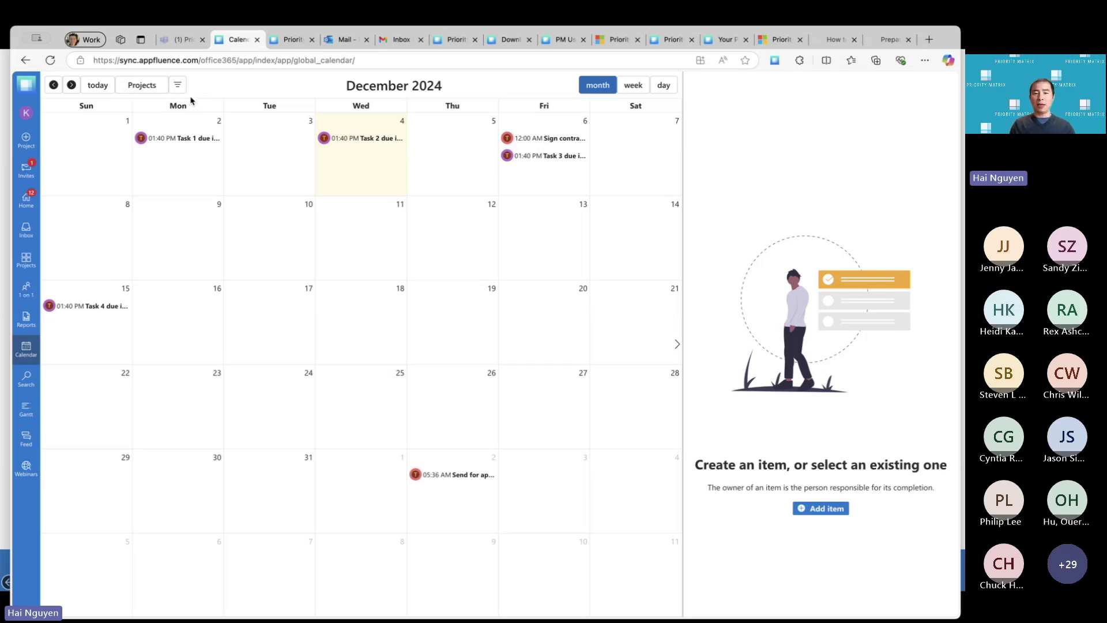
In the item search, filter the results to Finished Items and group them by project alphabetically.
{"action": "left_click", "coordinate": [21, 385]}
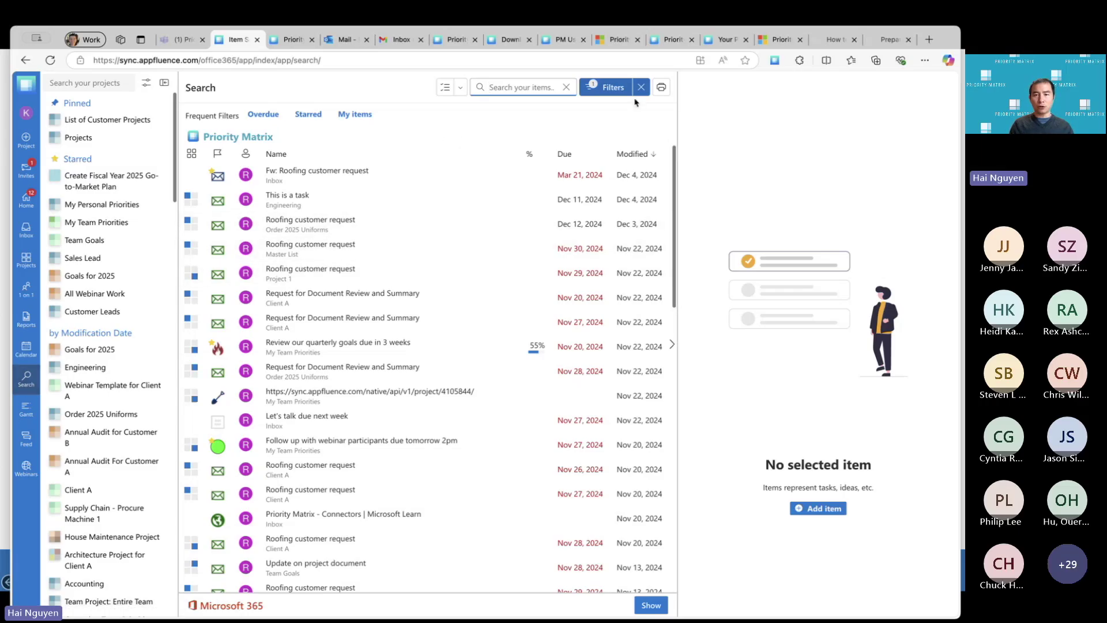
{"action": "left_click", "coordinate": [608, 90]}
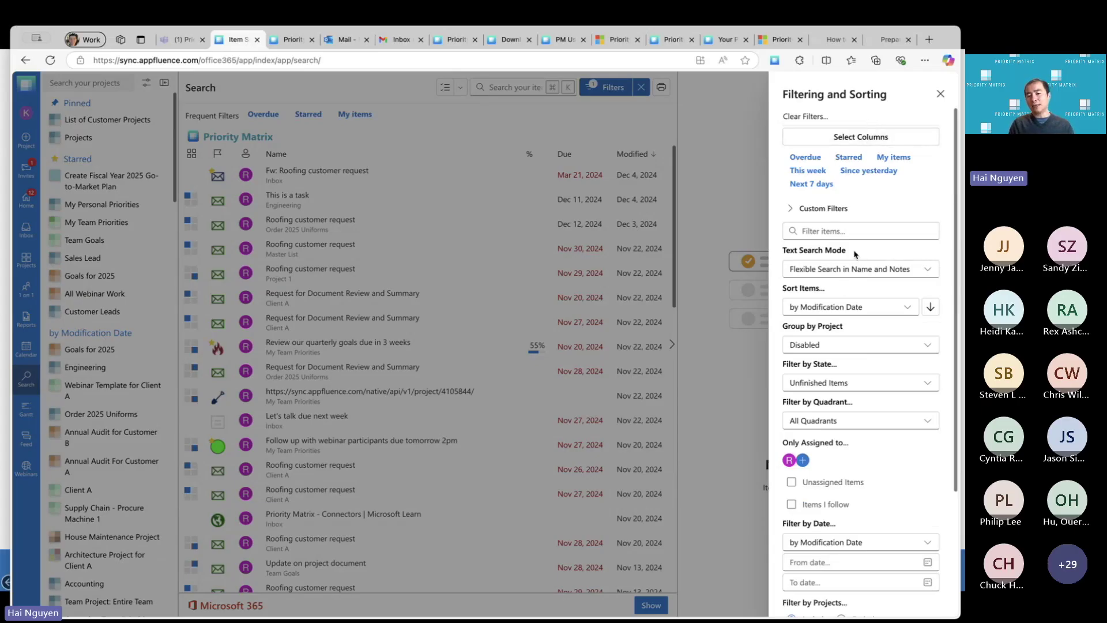
{"action": "left_click", "coordinate": [833, 386]}
{"action": "left_click", "coordinate": [828, 423]}
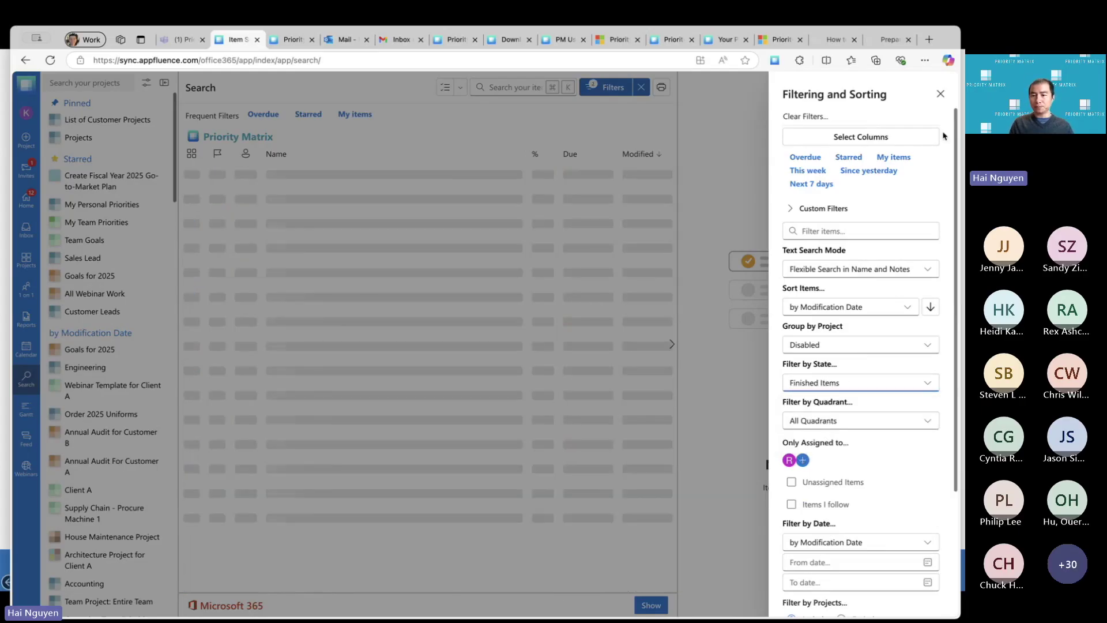
{"action": "left_click", "coordinate": [842, 346]}
{"action": "left_click", "coordinate": [833, 383]}
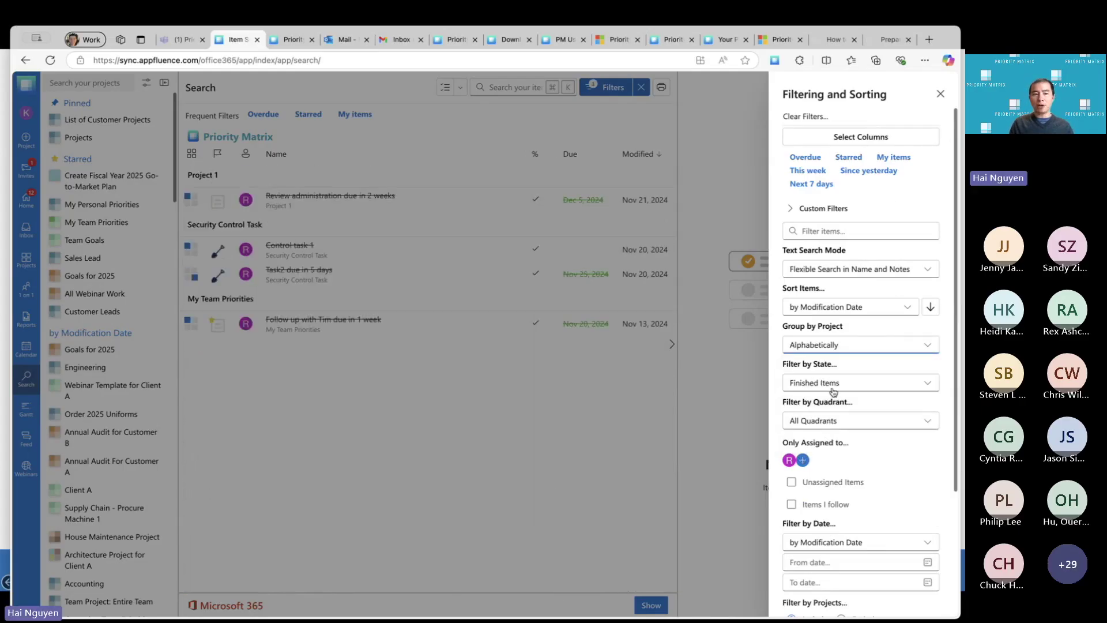
{"action": "left_click", "coordinate": [941, 94]}
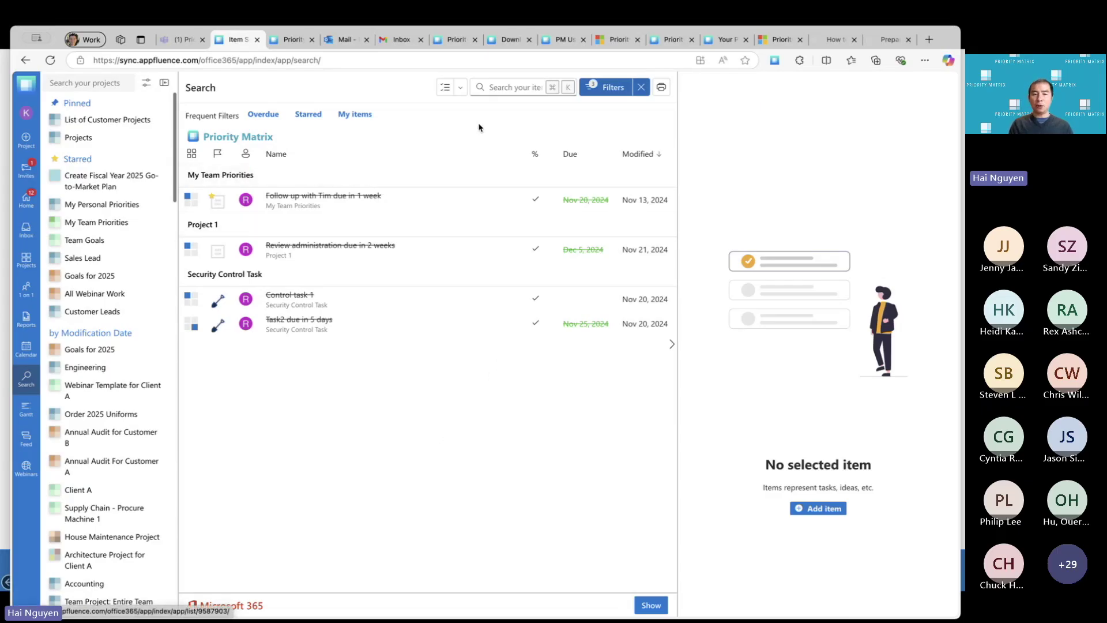
Select all the finished items in the search results and review the bulk actions available for them.
{"action": "left_click", "coordinate": [460, 87]}
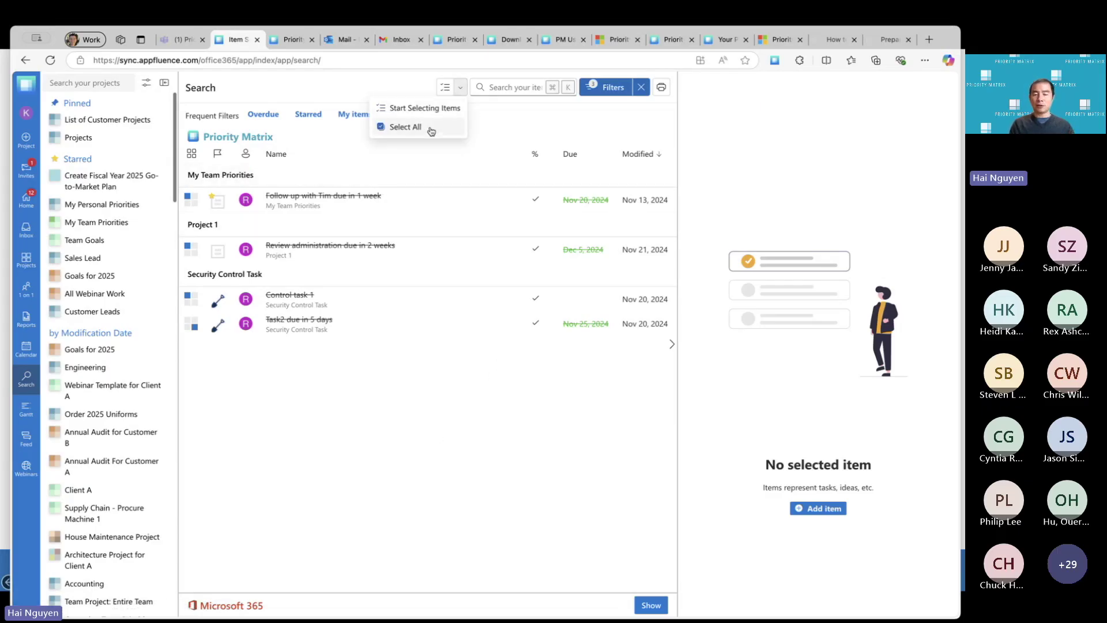
{"action": "left_click", "coordinate": [460, 87]}
{"action": "left_click", "coordinate": [441, 126]}
{"action": "left_click", "coordinate": [460, 88]}
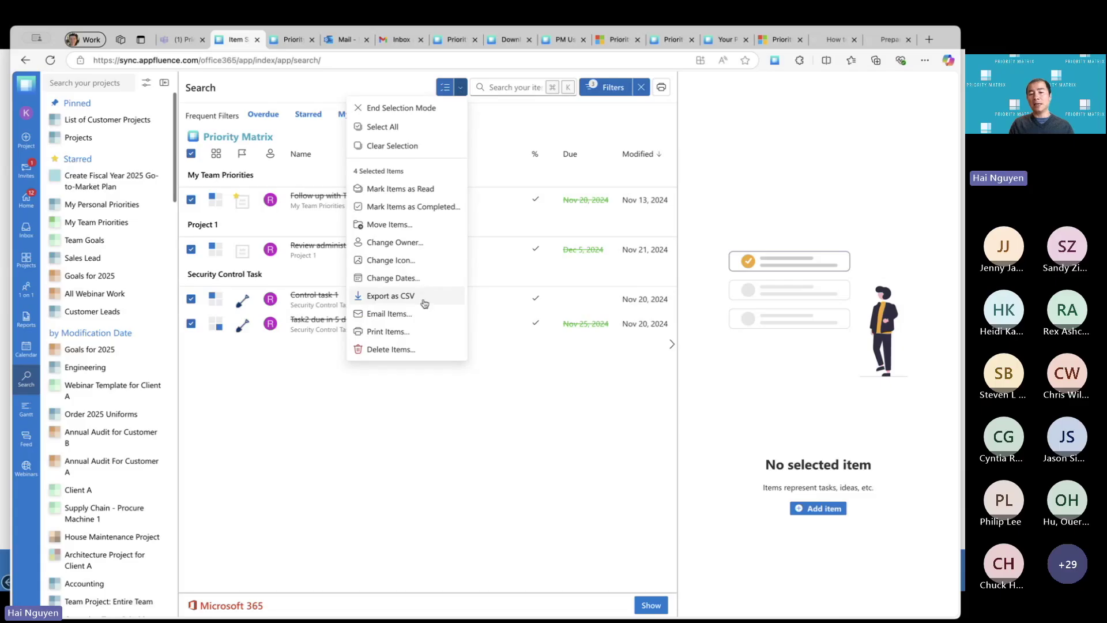
{"action": "left_click", "coordinate": [466, 436]}
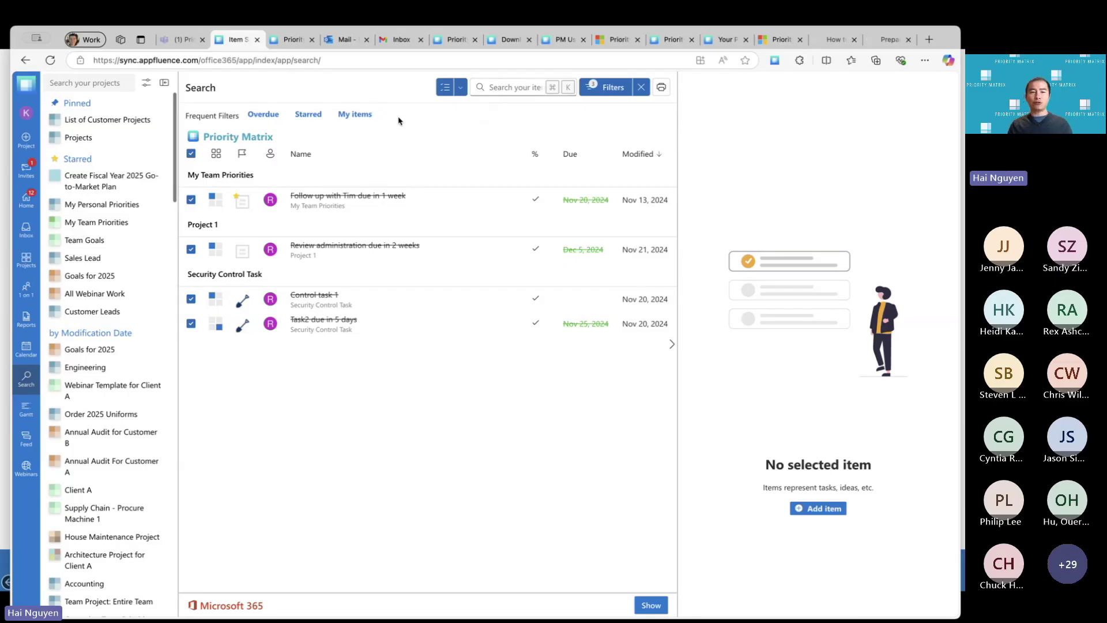
View the global Gantt chart, scale it out to years and check its filtering options.
{"action": "left_click", "coordinate": [26, 409]}
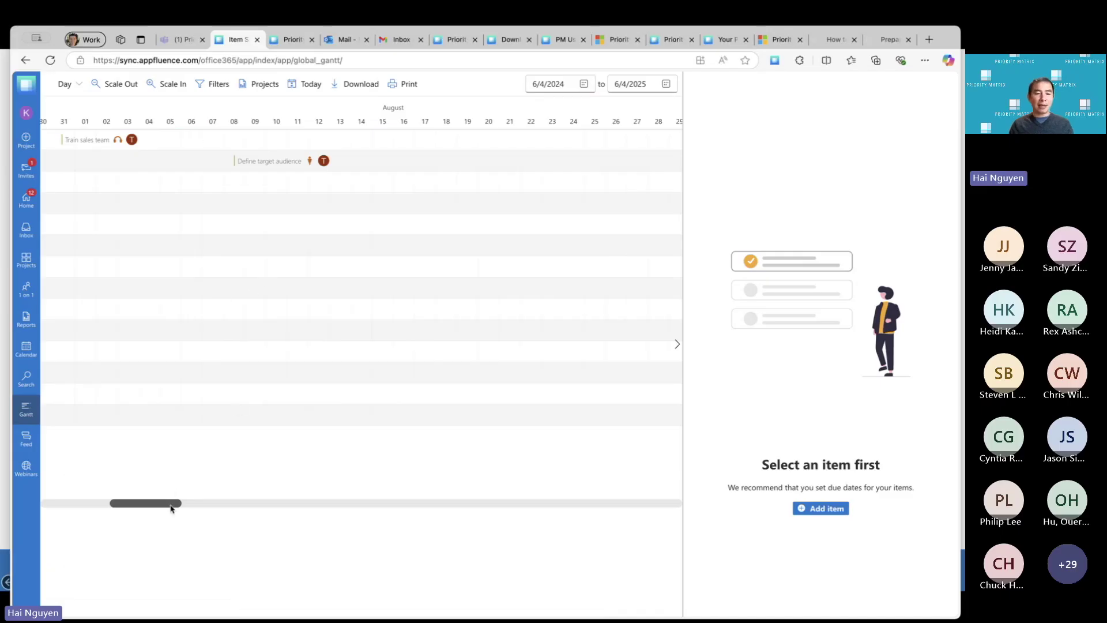
{"action": "left_click_drag", "start_coordinate": [175, 501], "coordinate": [166, 503]}
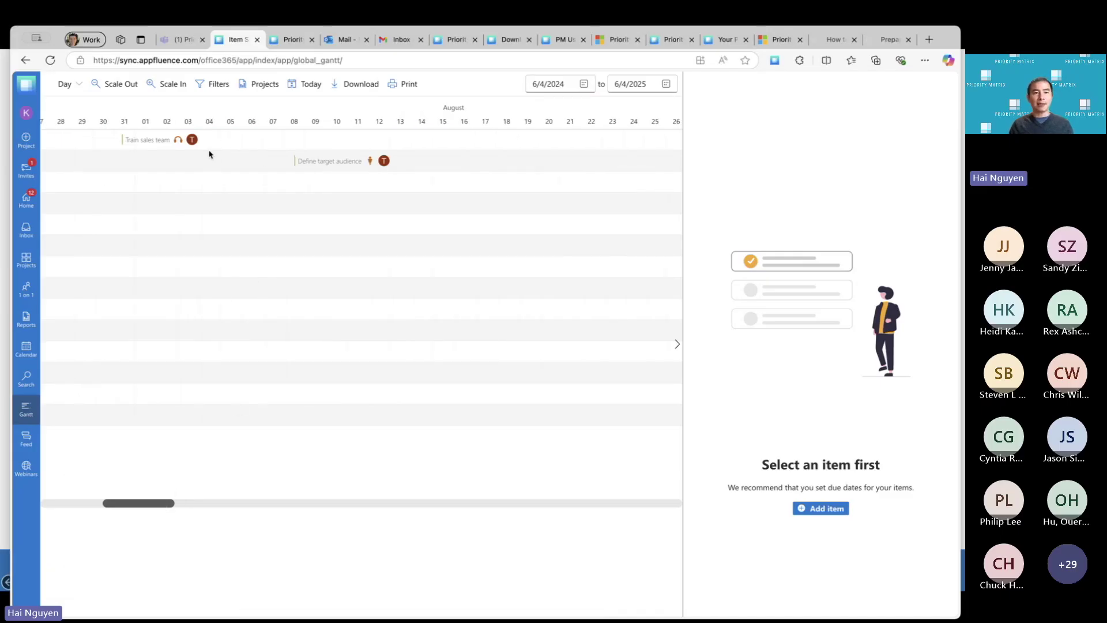
{"action": "left_click", "coordinate": [118, 83]}
{"action": "left_click", "coordinate": [119, 83]}
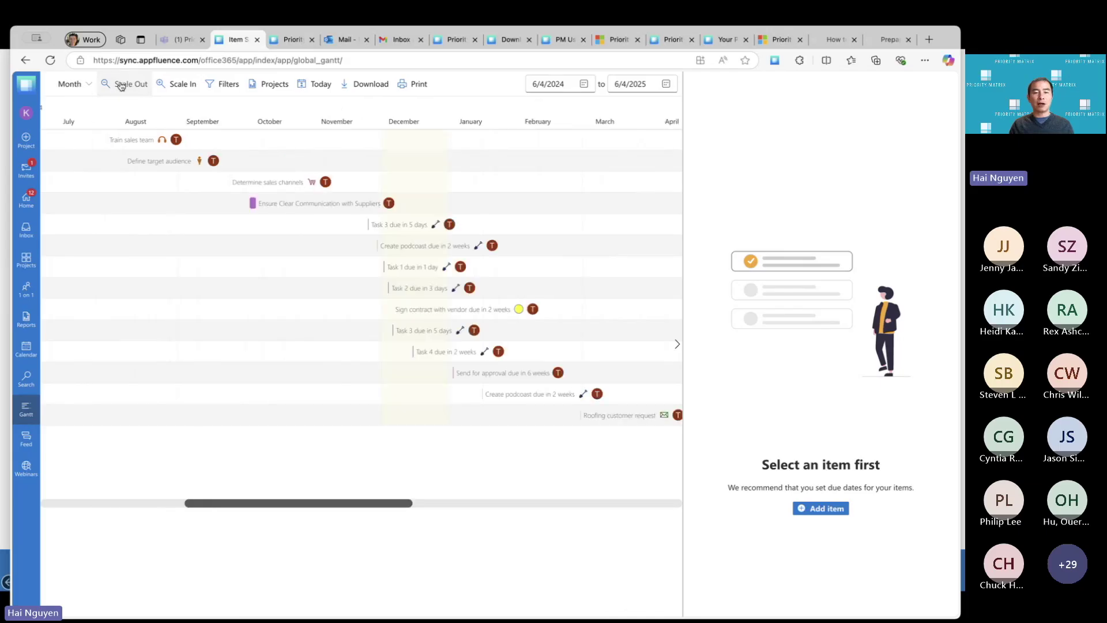
{"action": "left_click", "coordinate": [120, 84]}
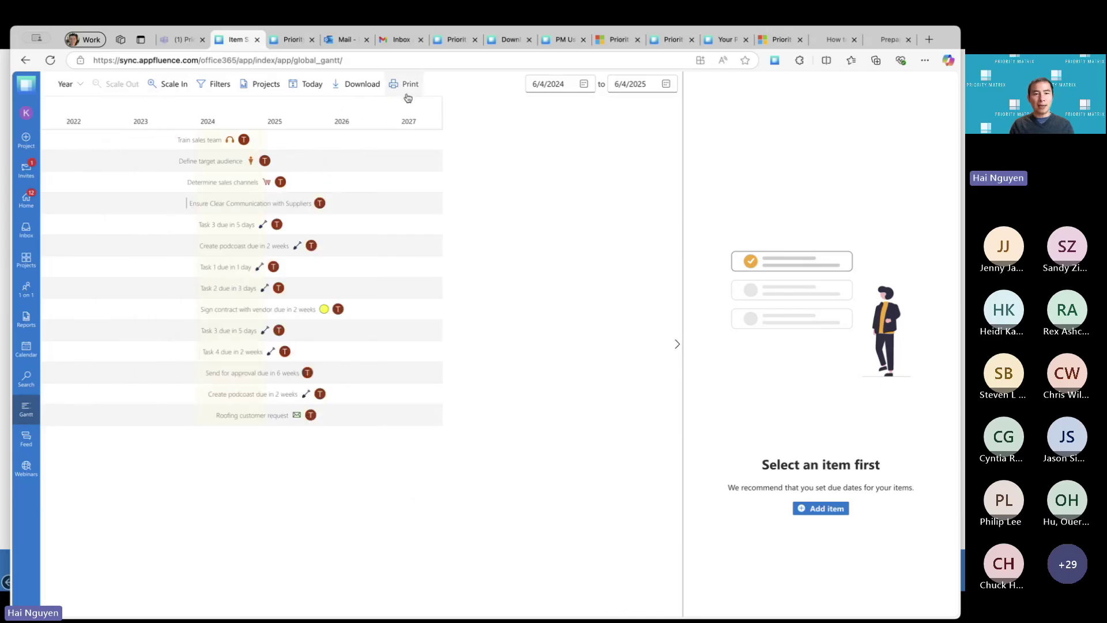
{"action": "left_click", "coordinate": [218, 85]}
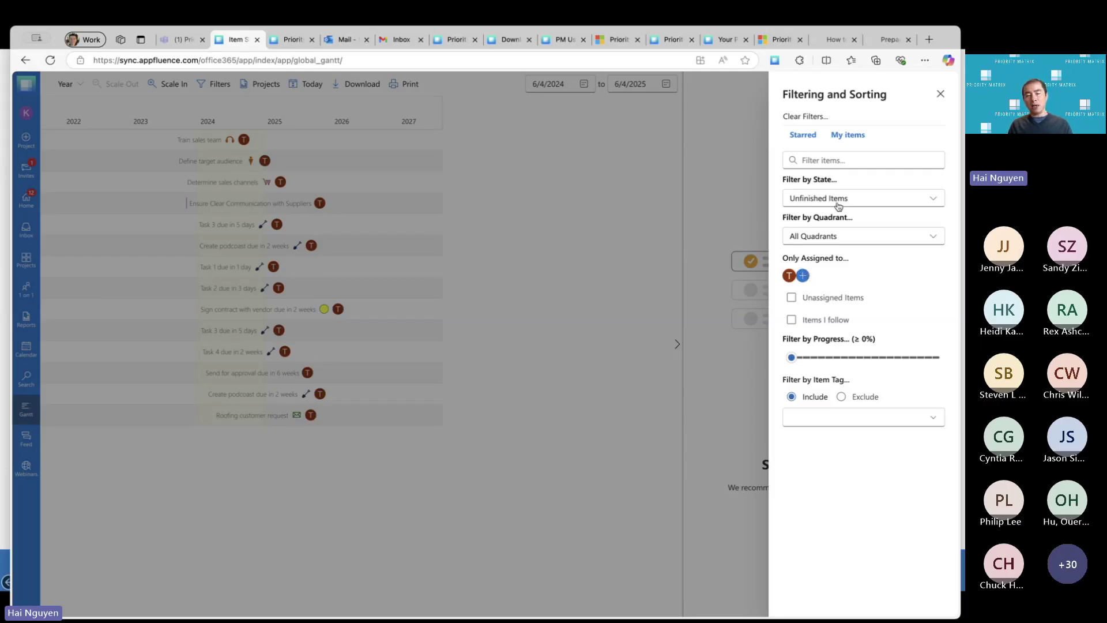
{"action": "left_click", "coordinate": [941, 93]}
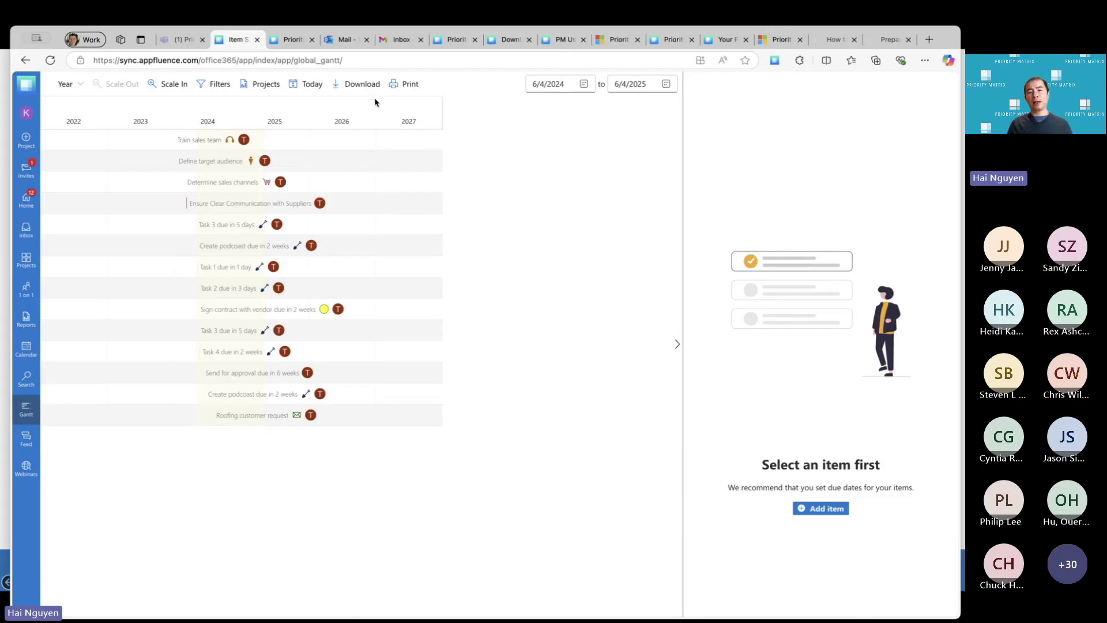
Switch to Outlook, view the Priority Matrix app and its pinning options there, and return to the inbox.
{"action": "left_click", "coordinate": [334, 41]}
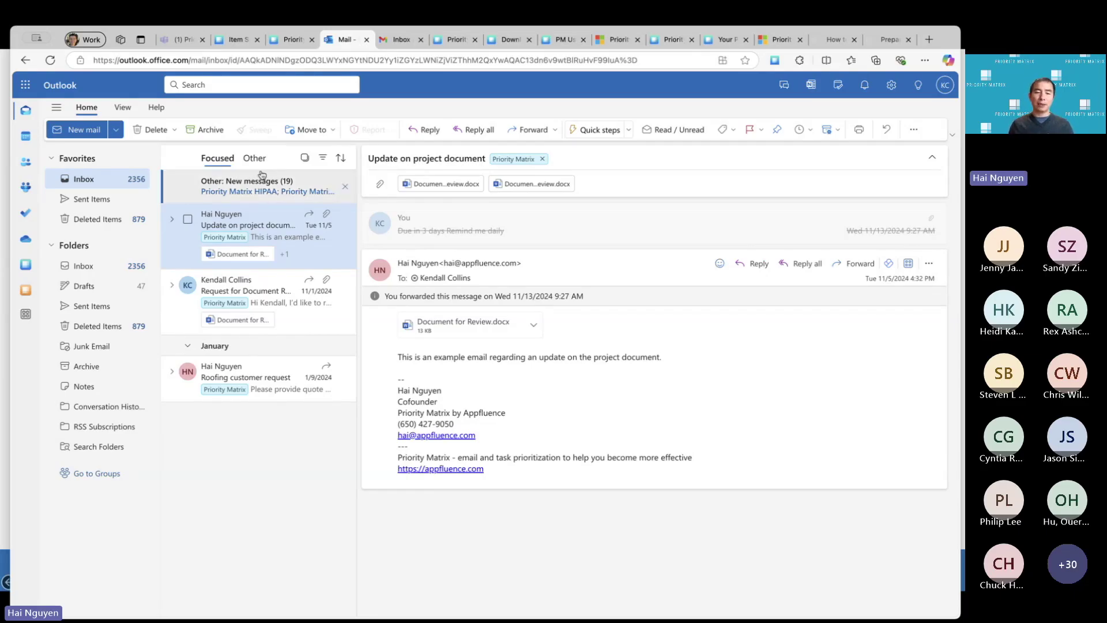
{"action": "left_click", "coordinate": [24, 269]}
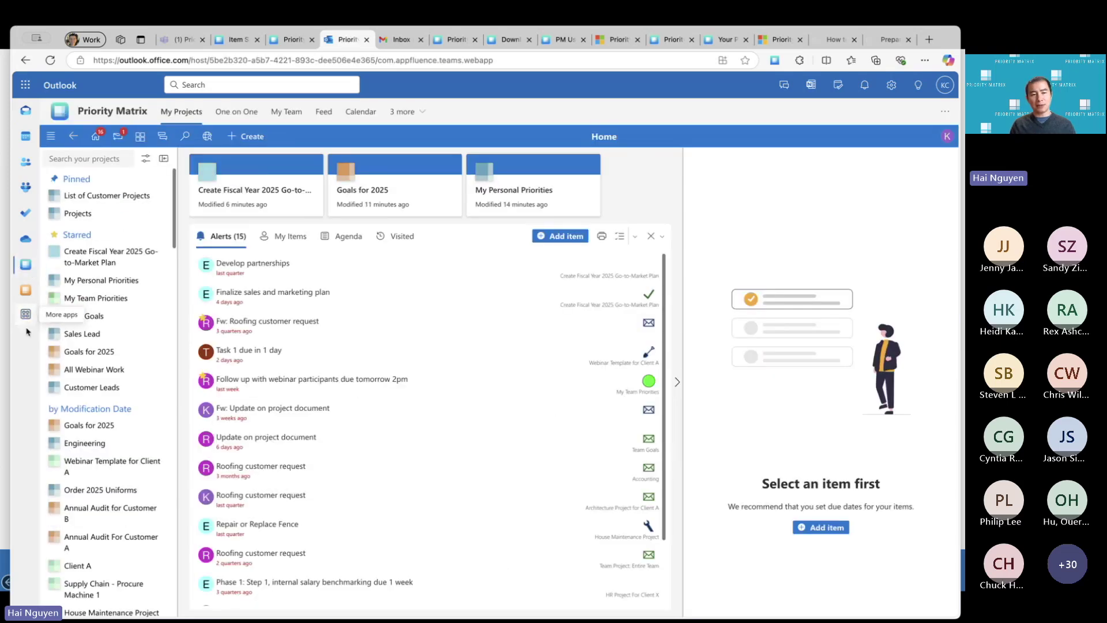
{"action": "right_click", "coordinate": [35, 266]}
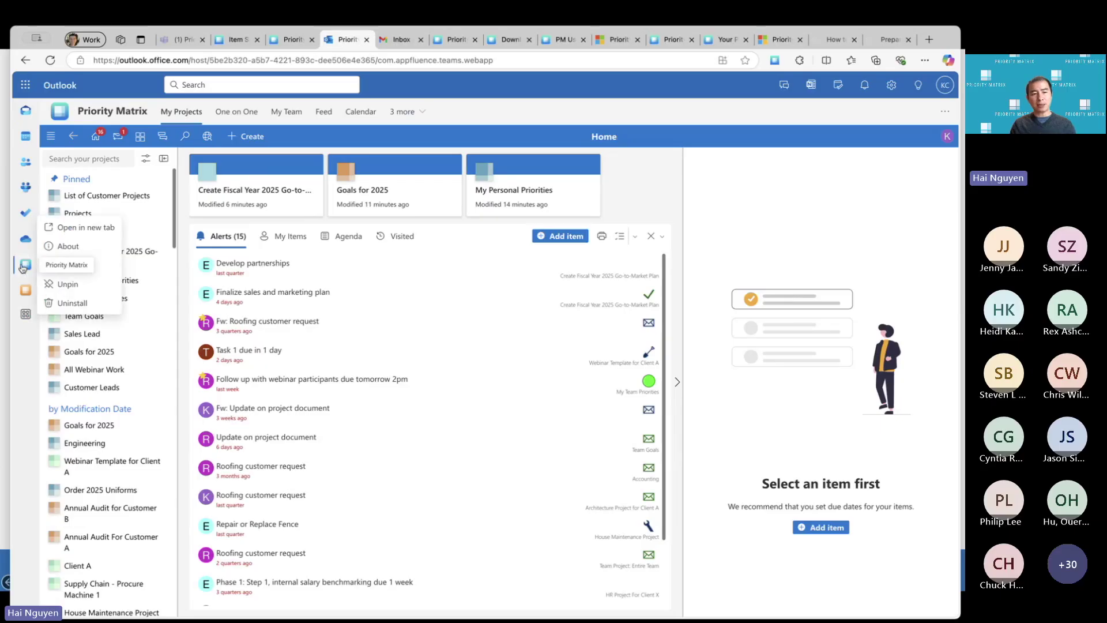
{"action": "left_click", "coordinate": [26, 265]}
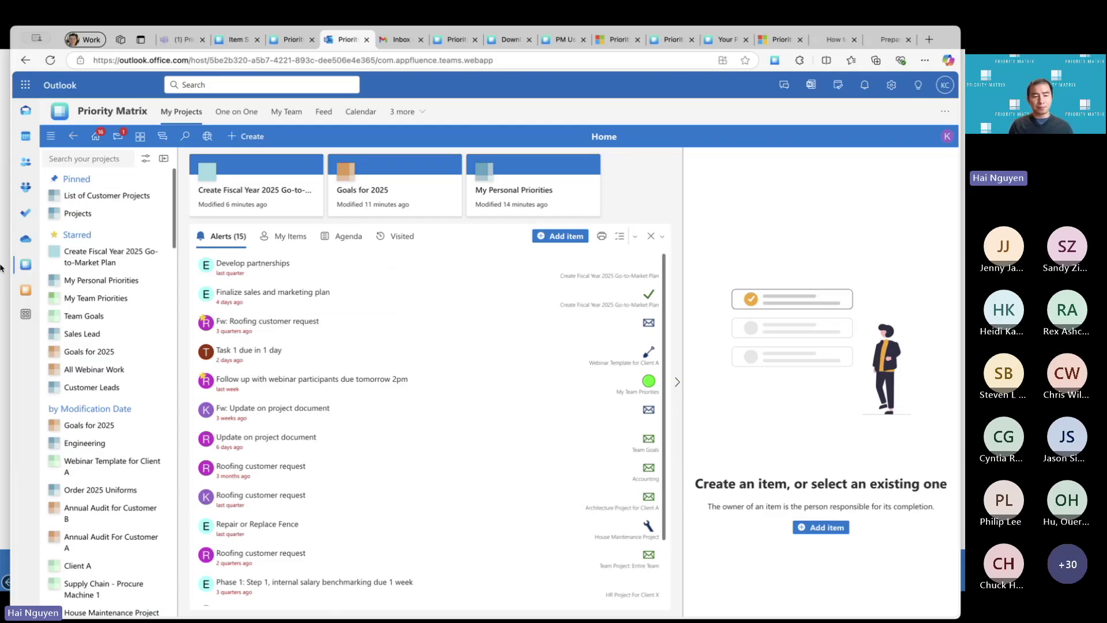
{"action": "left_click", "coordinate": [26, 113]}
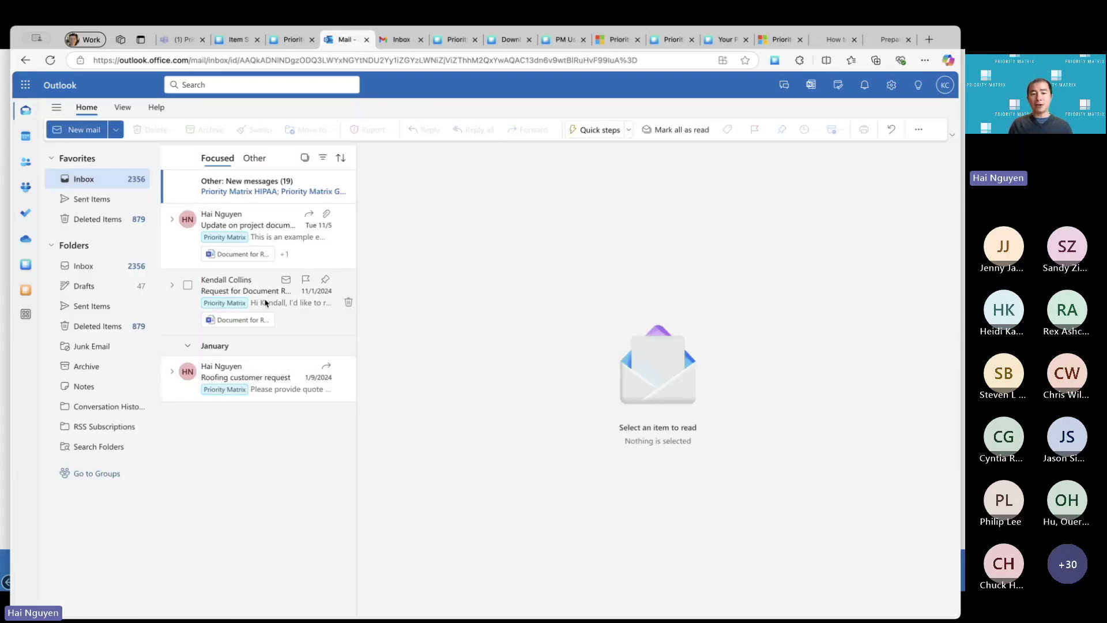
Open the Request for Document Review and Summary email and examine its flag and other message options.
{"action": "left_click", "coordinate": [264, 302]}
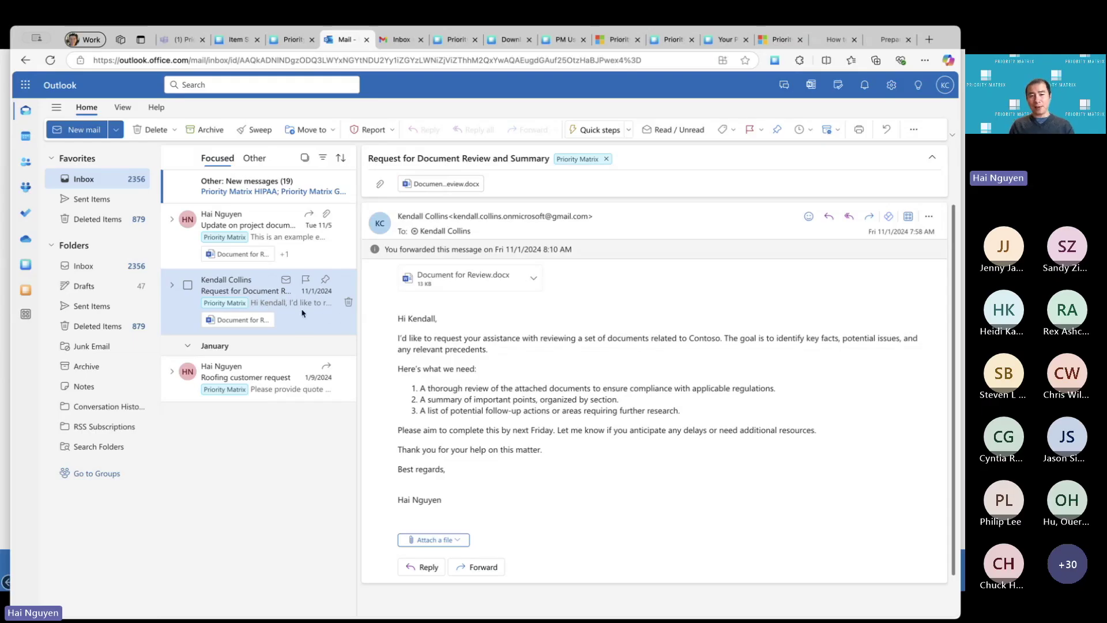
{"action": "right_click", "coordinate": [265, 299]}
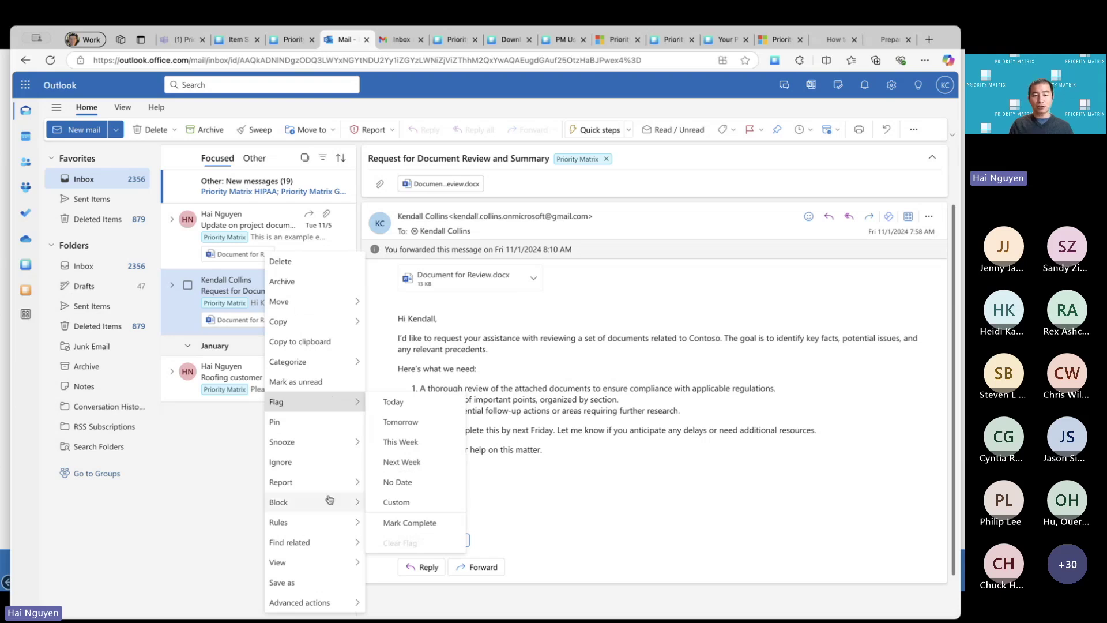
{"action": "mouse_move", "coordinate": [329, 500]}
{"action": "left_click", "coordinate": [208, 491]}
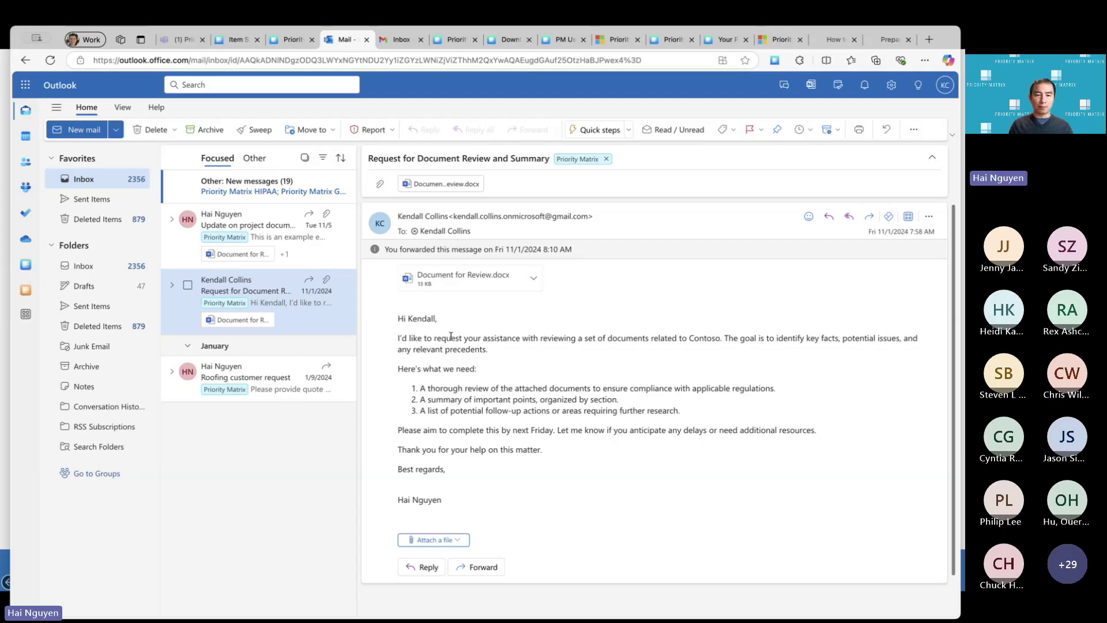
Start prioritizing the open email with the Priority Matrix add-in and set its project to Company A.
{"action": "left_click", "coordinate": [908, 221]}
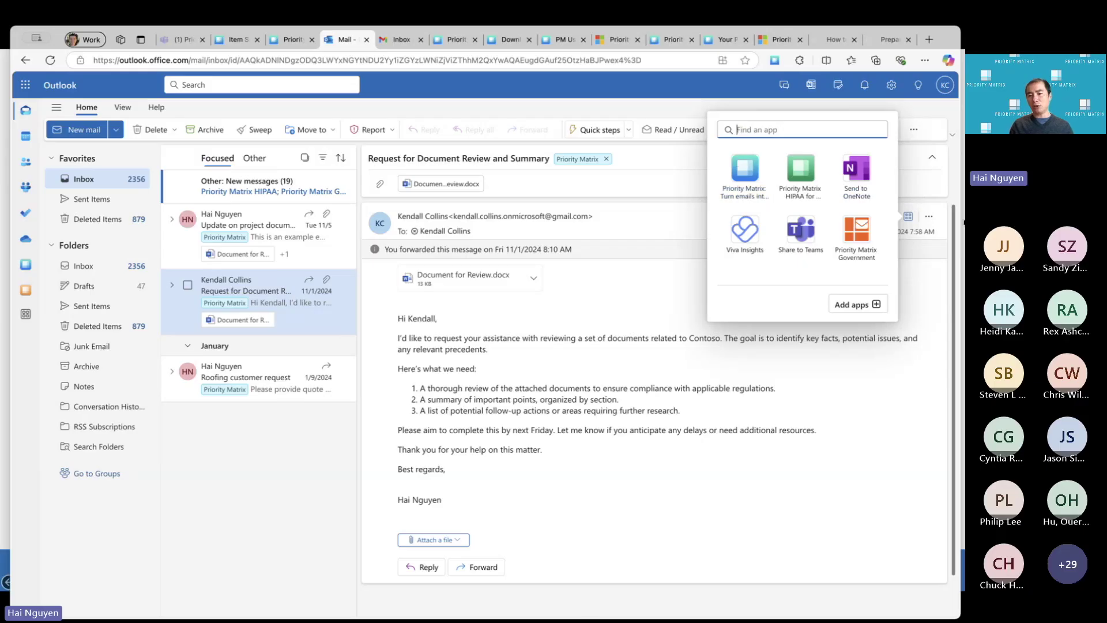
{"action": "left_click", "coordinate": [746, 176]}
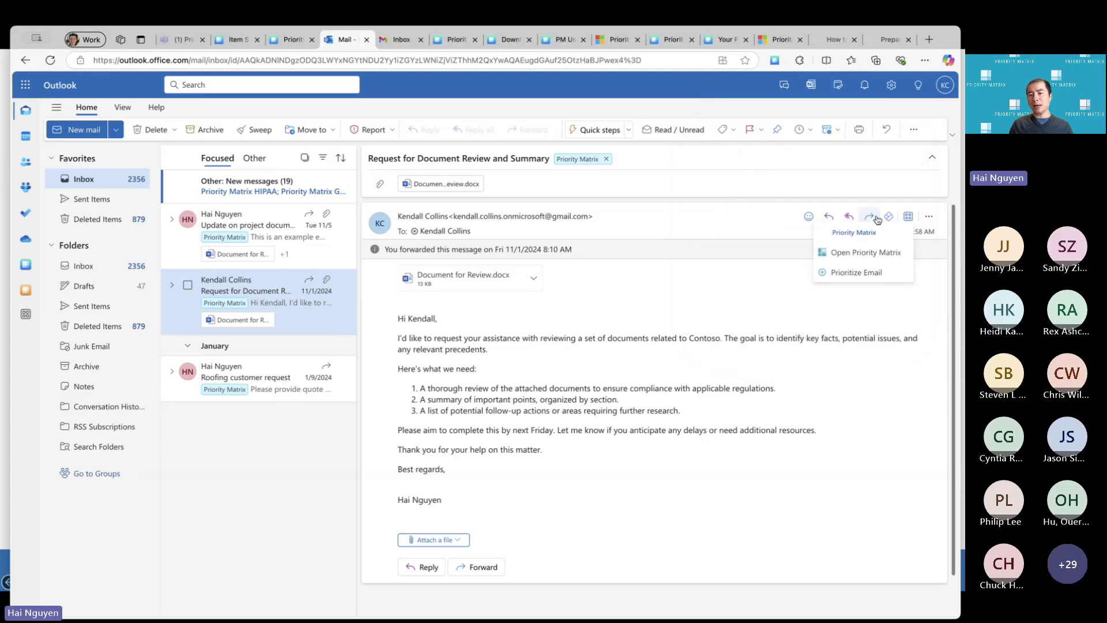
{"action": "left_click", "coordinate": [866, 280]}
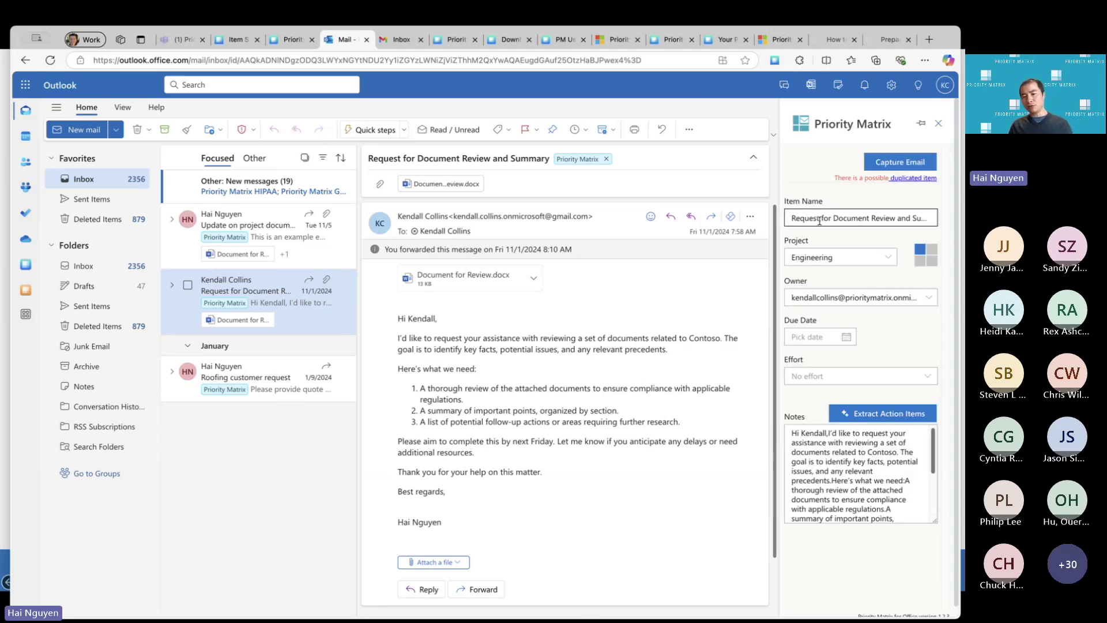
{"action": "left_click", "coordinate": [885, 258]}
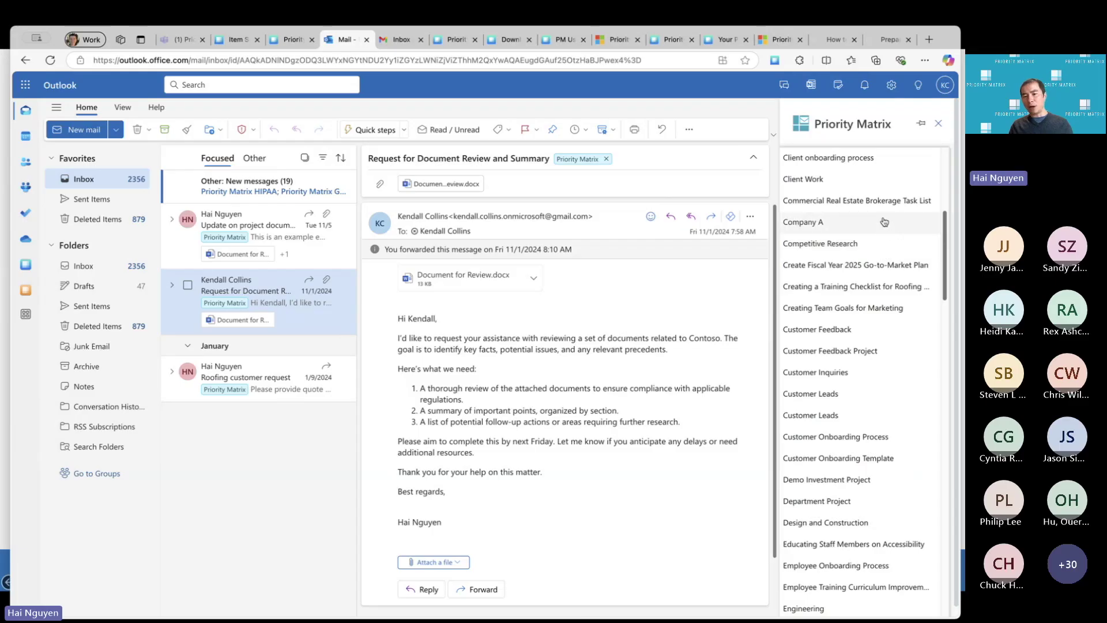
{"action": "left_click", "coordinate": [885, 178]}
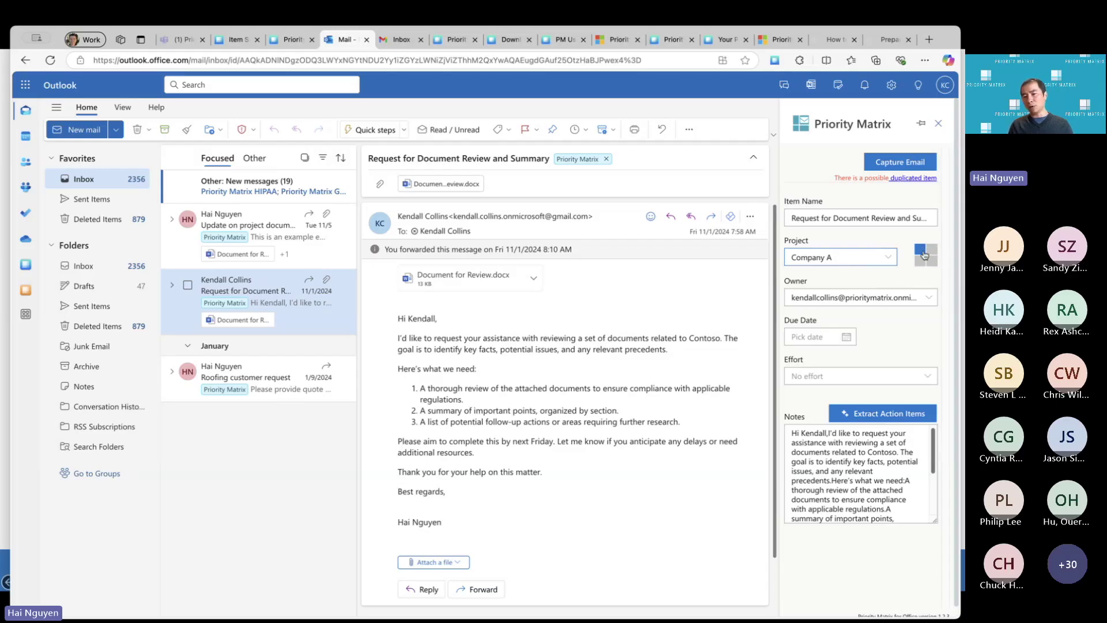
Assign the item to the first listed project user, set its due date to Dec 25, 2024, and capture the email.
{"action": "left_click", "coordinate": [891, 297]}
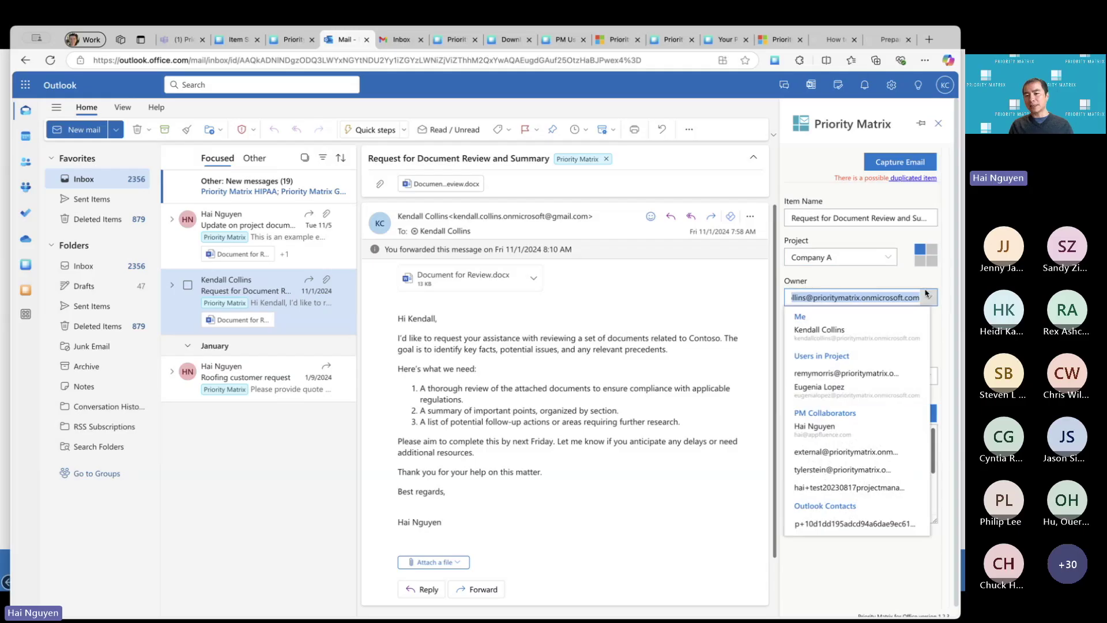
{"action": "left_click", "coordinate": [857, 376]}
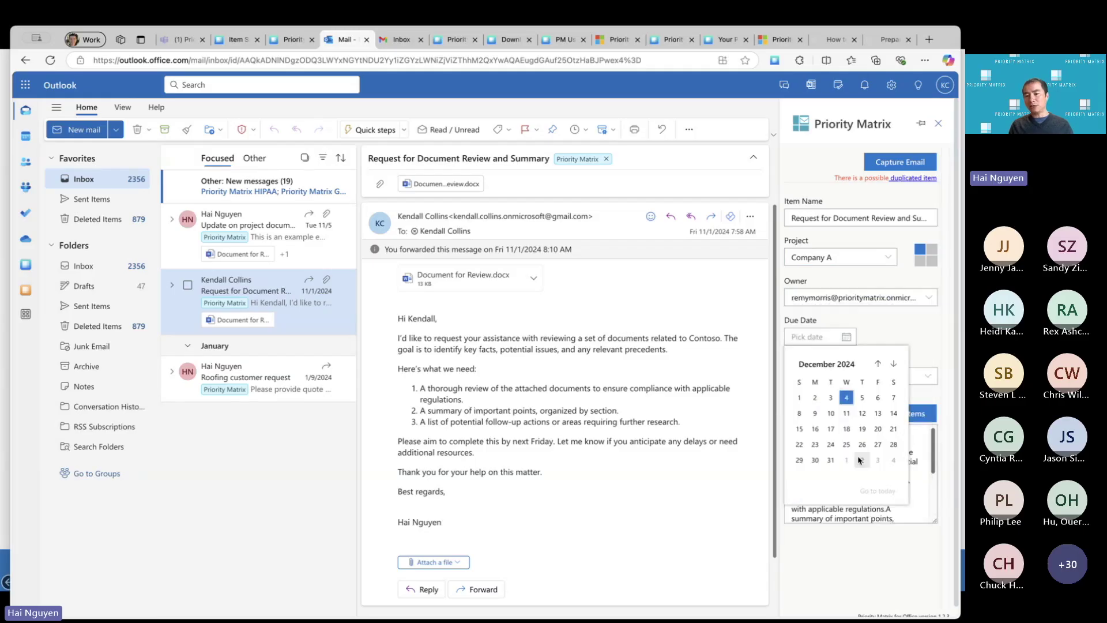
{"action": "left_click", "coordinate": [852, 449]}
{"action": "left_click", "coordinate": [908, 166]}
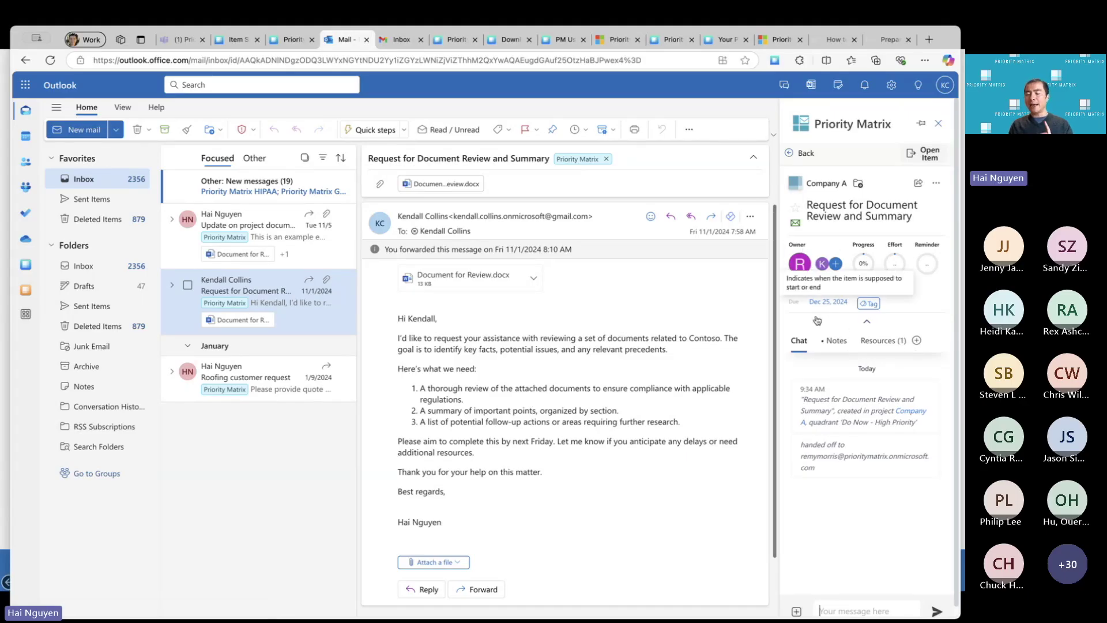
Check the captured item's attached resources and send the chat message "remind everyone weekly" on it.
{"action": "left_click", "coordinate": [876, 346]}
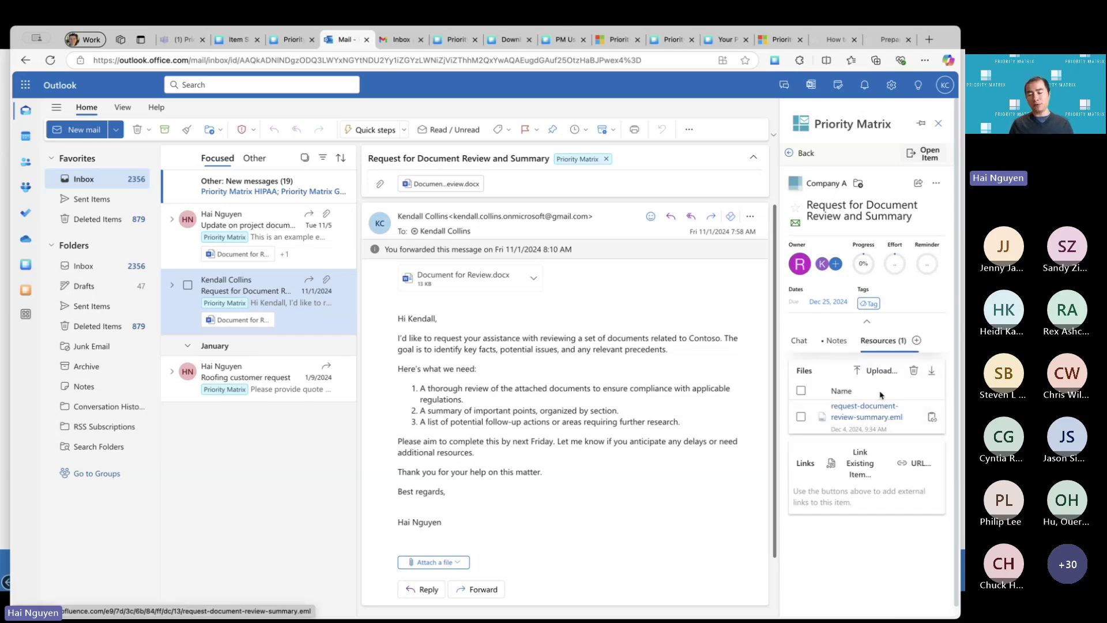
{"action": "left_click", "coordinate": [812, 349]}
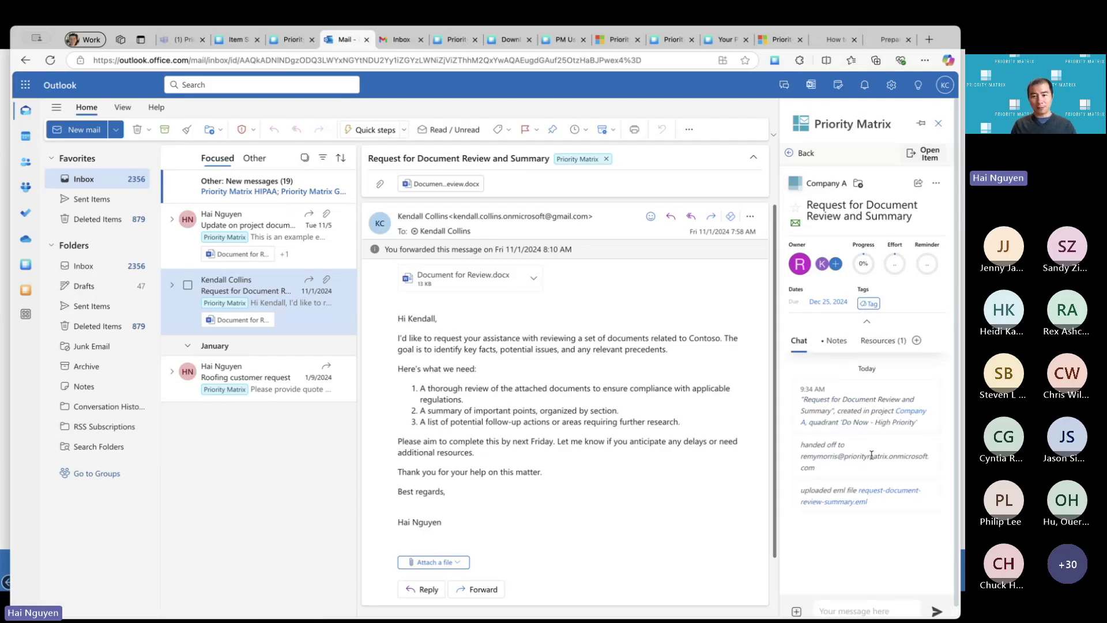
{"action": "left_click", "coordinate": [855, 611]}
{"action": "type", "text": "remind everyone"}
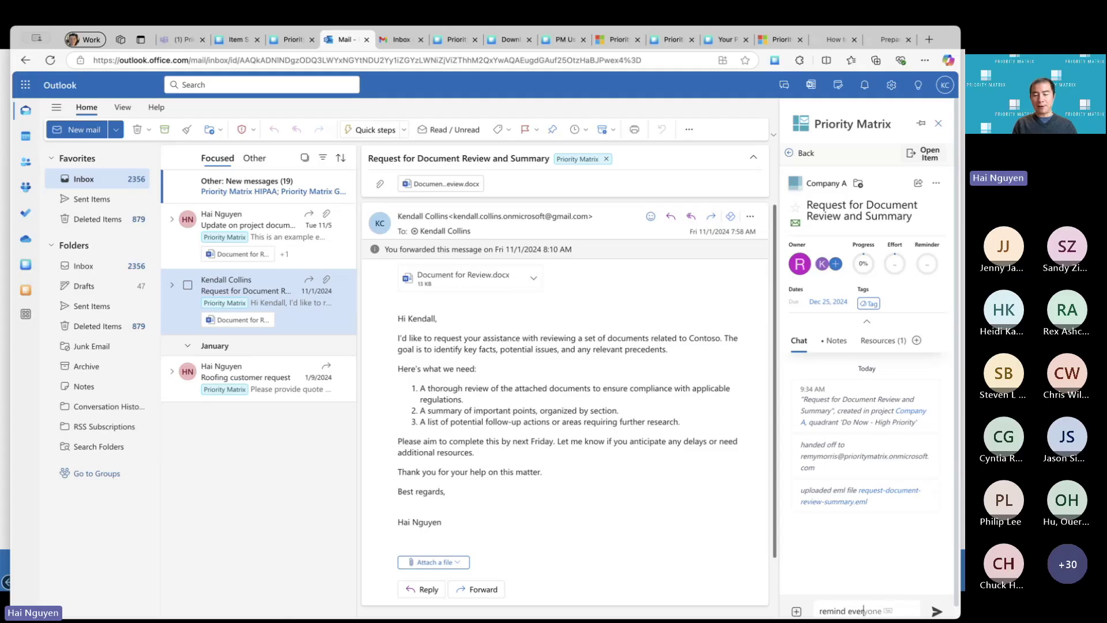
{"action": "type", "text": " weekly"}
{"action": "key", "text": "Return"}
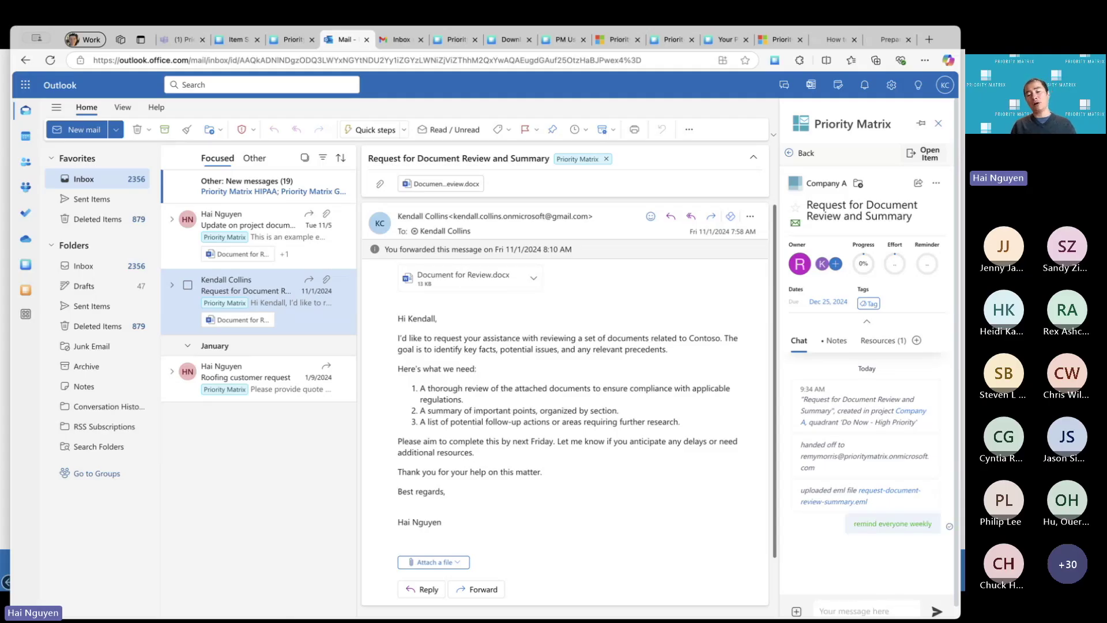
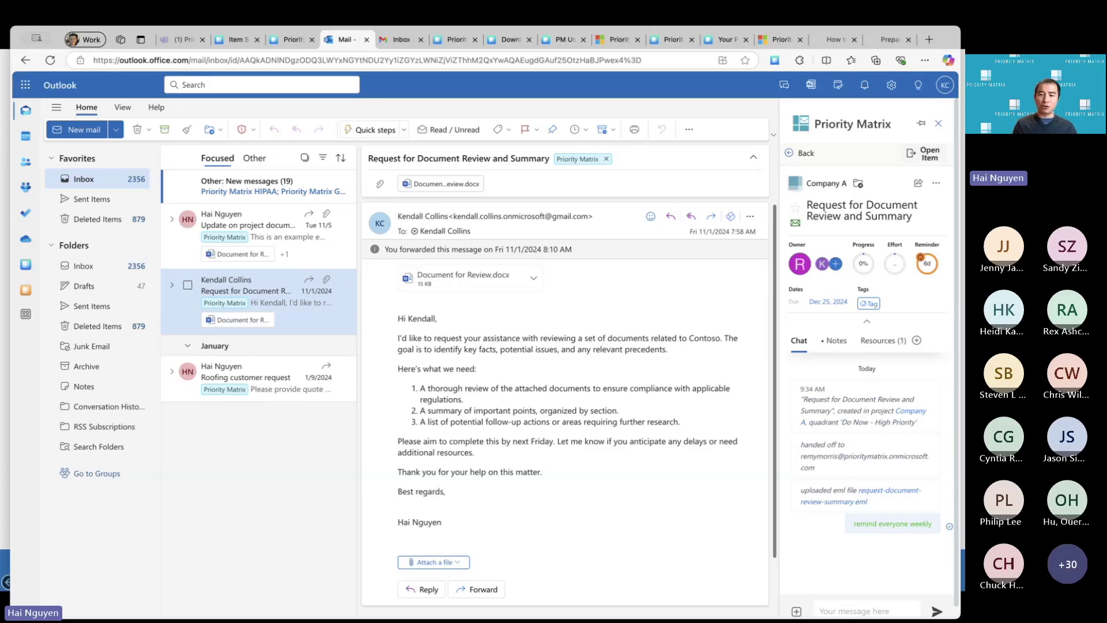
Reopen the Priority Matrix add-in for the email and examine the similar items with their link and attach options.
{"action": "left_click", "coordinate": [939, 124]}
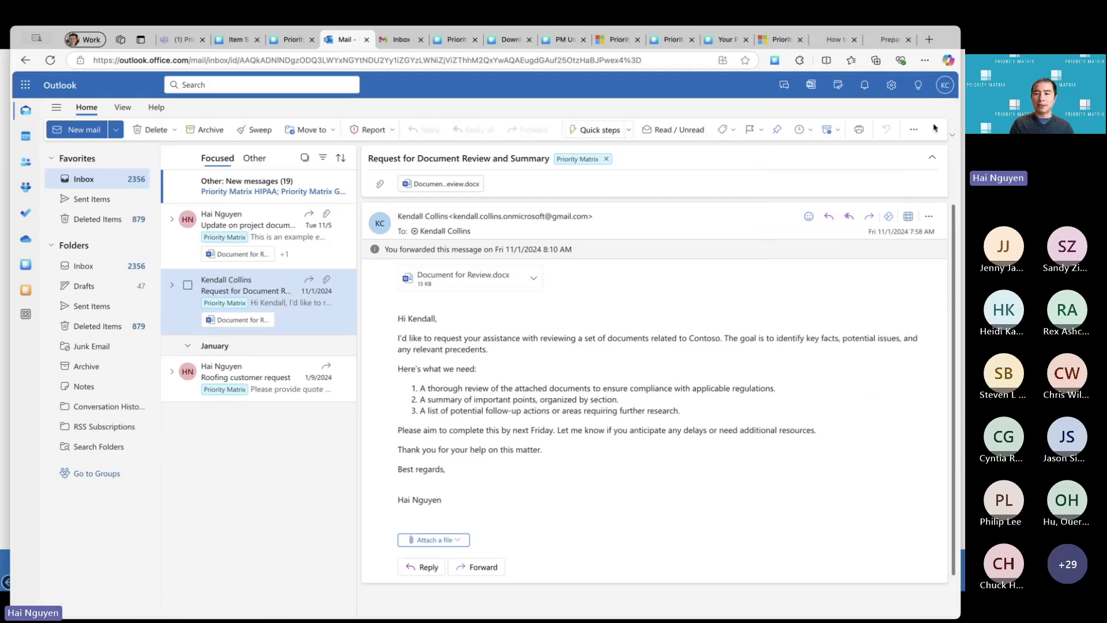
{"action": "left_click", "coordinate": [908, 216]}
{"action": "left_click", "coordinate": [743, 176]}
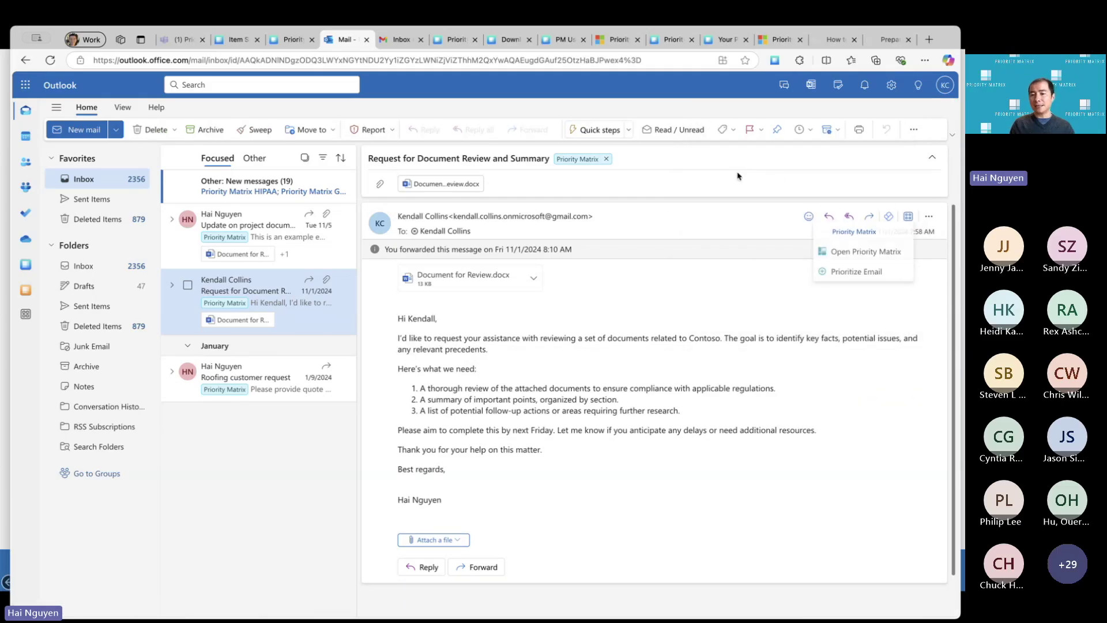
{"action": "left_click", "coordinate": [884, 251]}
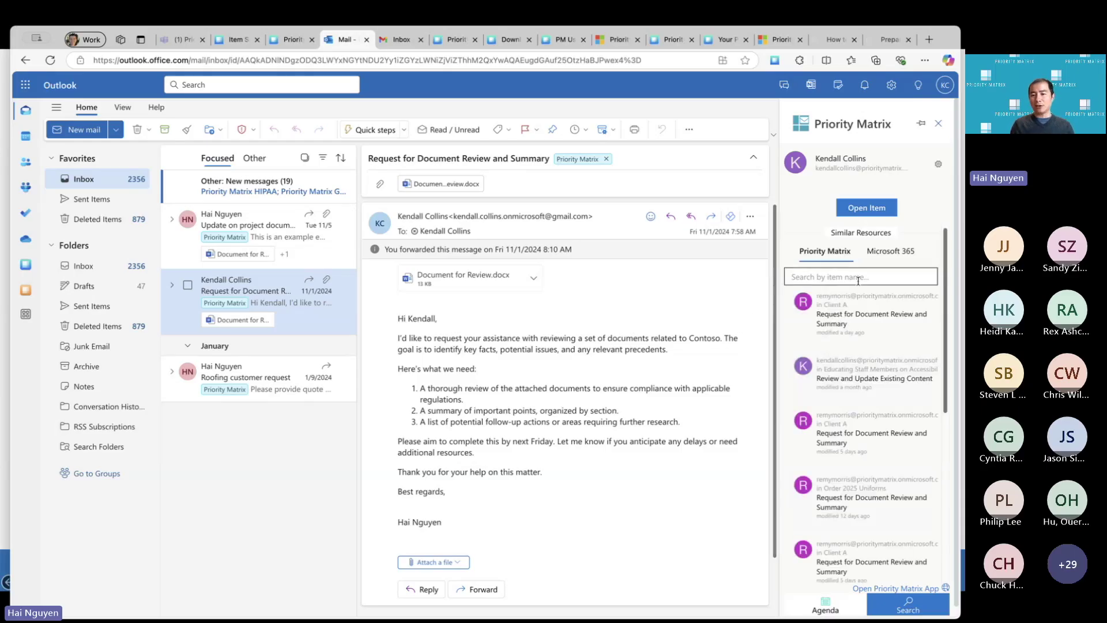
{"action": "mouse_move", "coordinate": [934, 333]}
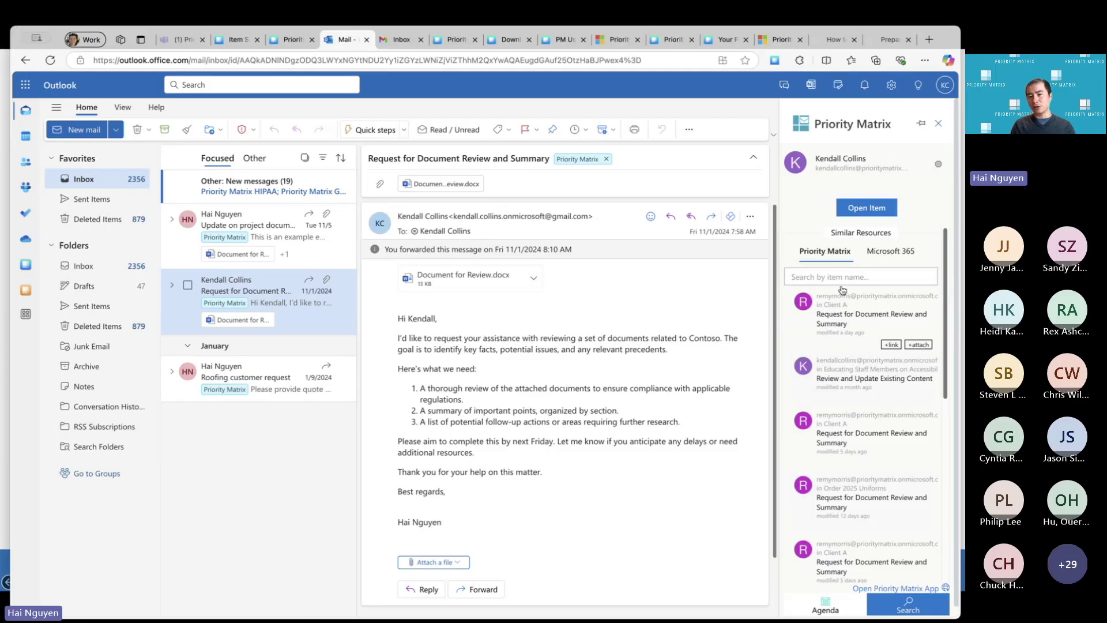
{"action": "left_click", "coordinate": [922, 345]}
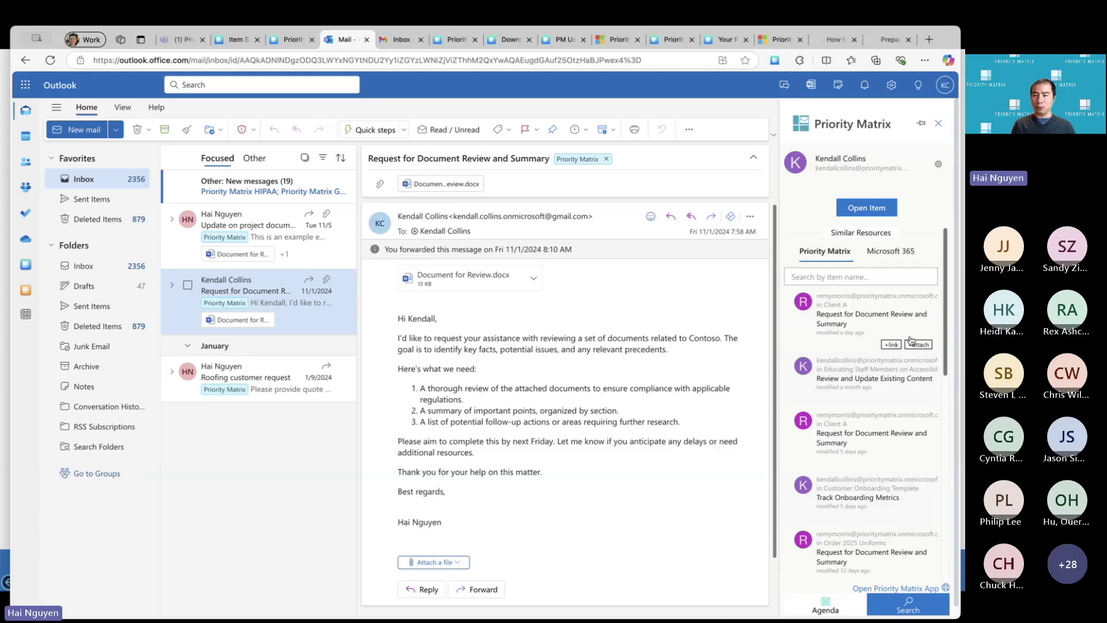
{"action": "left_click", "coordinate": [937, 123]}
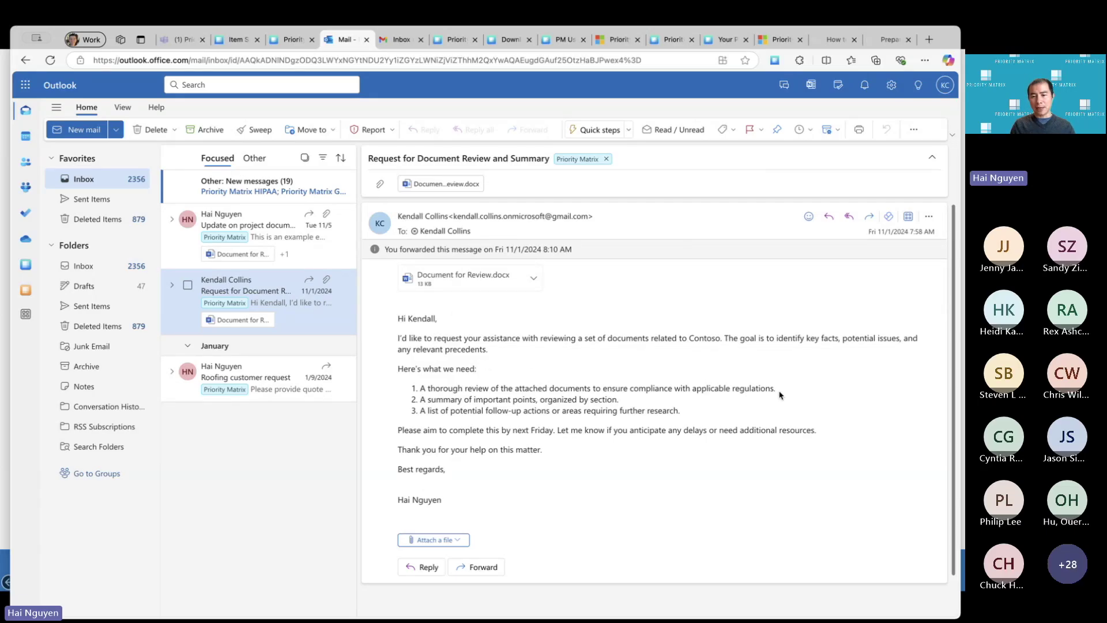
Save the email's first numbered request, the thorough review of the attached documents, as a text selection to Priority Matrix.
{"action": "left_click_drag", "start_coordinate": [780, 394], "coordinate": [415, 393]}
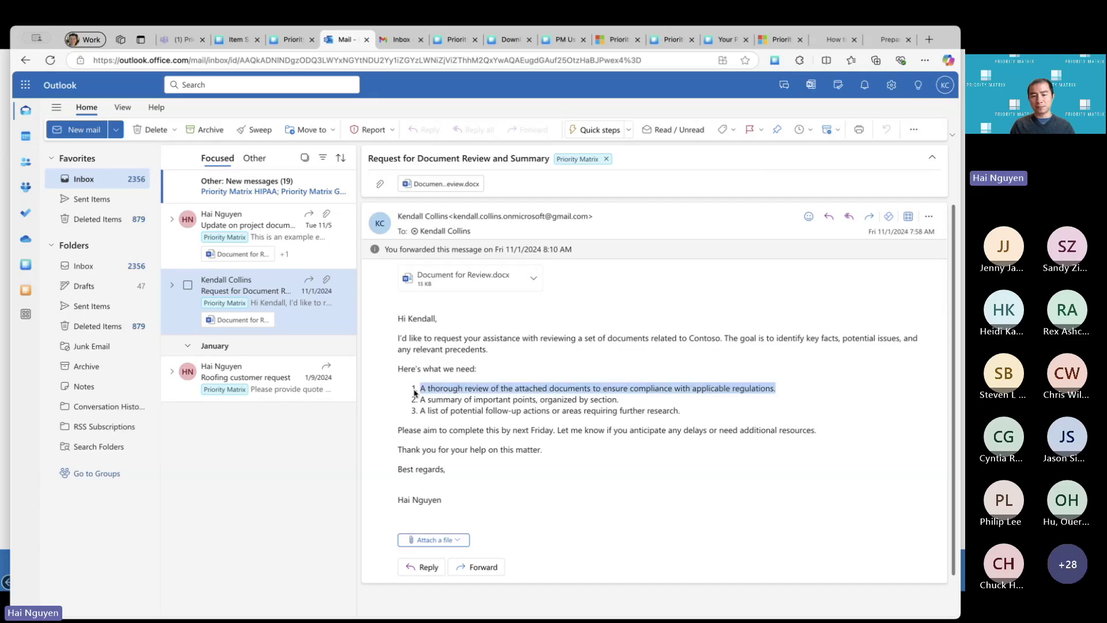
{"action": "right_click", "coordinate": [453, 392]}
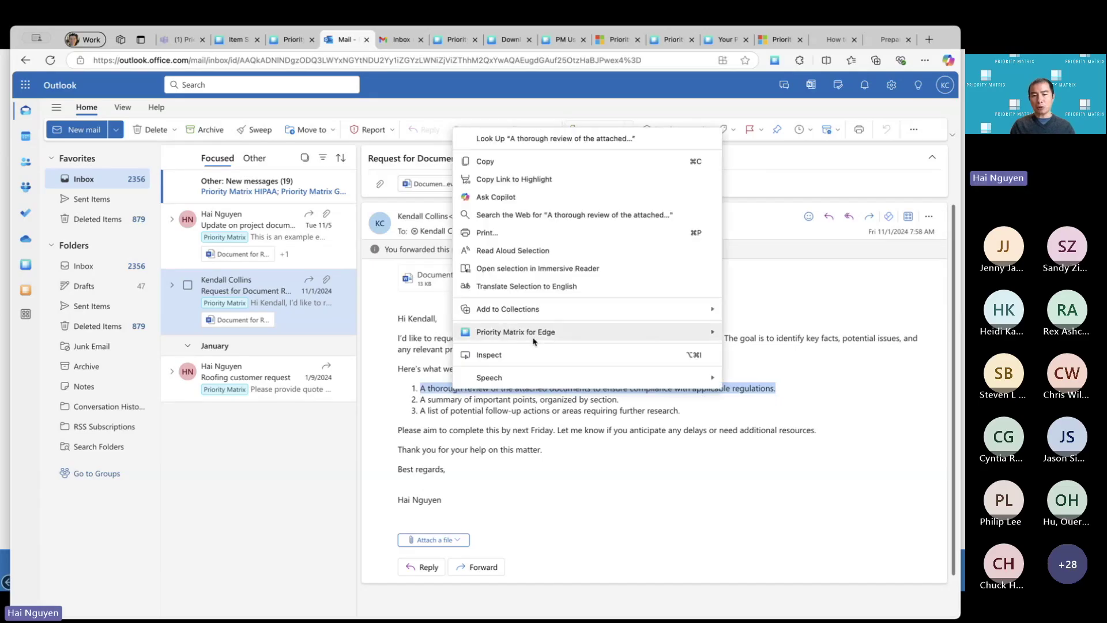
{"action": "mouse_move", "coordinate": [534, 336]}
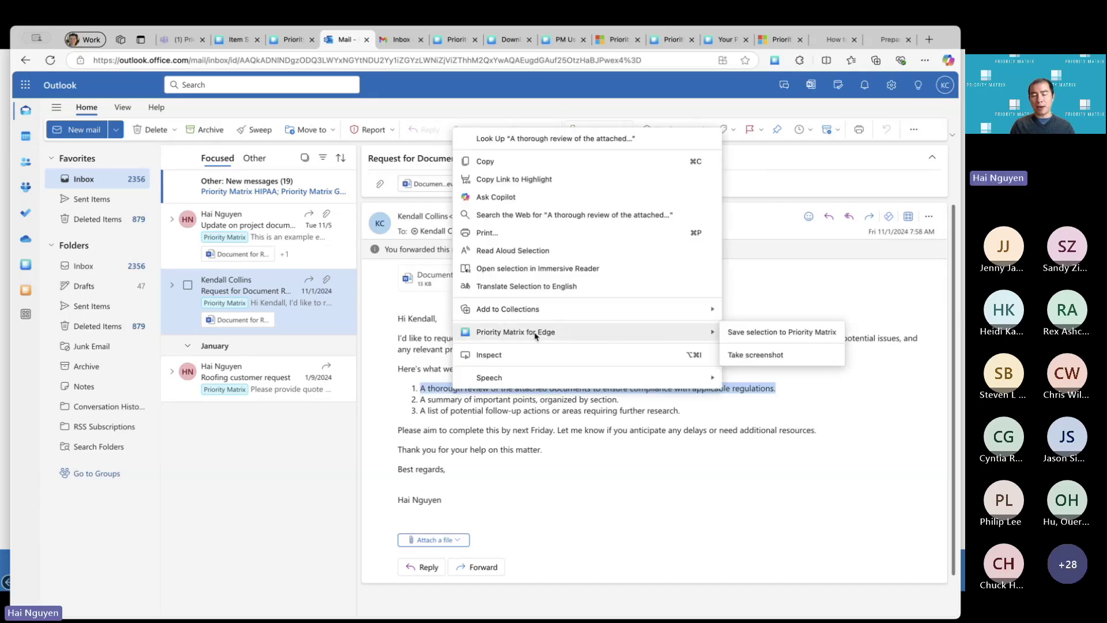
{"action": "left_click", "coordinate": [759, 333]}
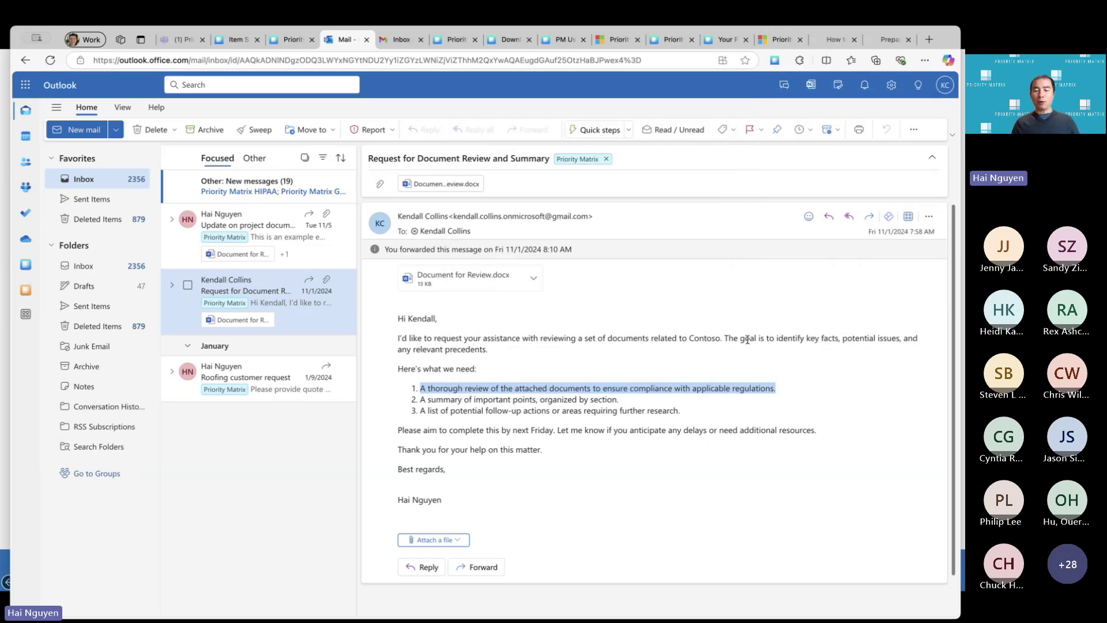
{"action": "left_click", "coordinate": [745, 342]}
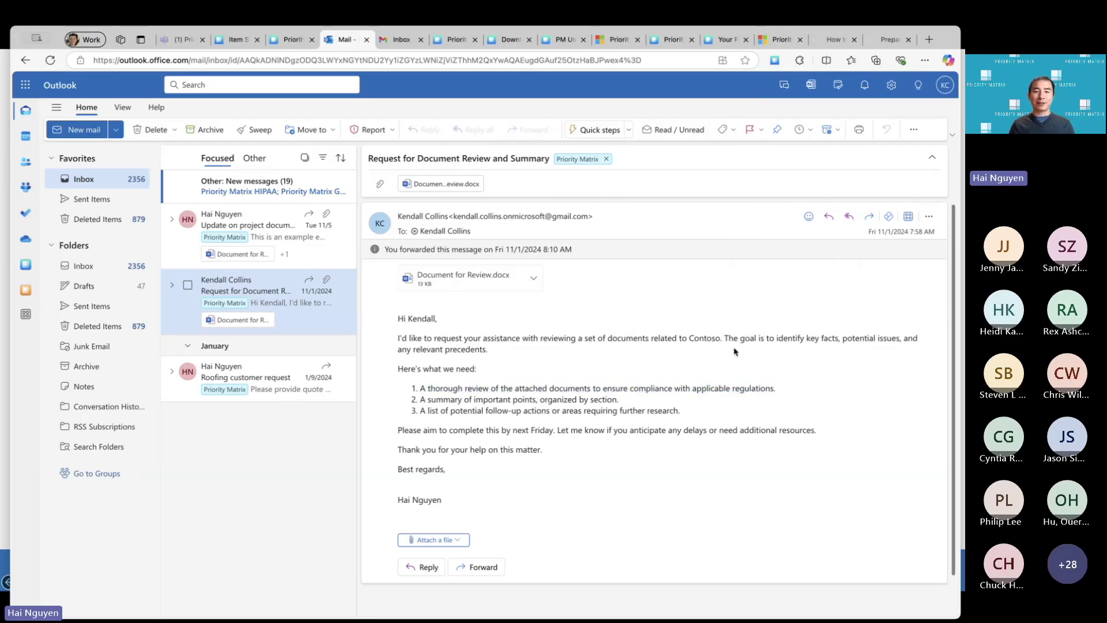
Switch to the Power Automate meeting preparation article and save the opening text of "Creating the Power Automate Flow" to Priority Matrix.
{"action": "left_click", "coordinate": [879, 45]}
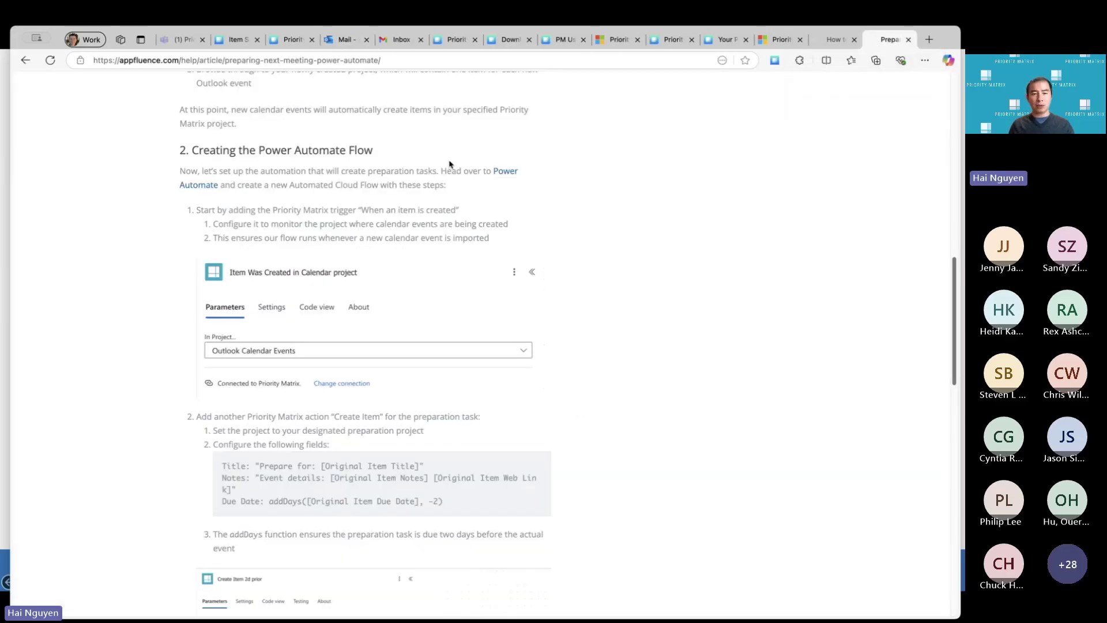
{"action": "left_click_drag", "start_coordinate": [180, 170], "coordinate": [516, 240]}
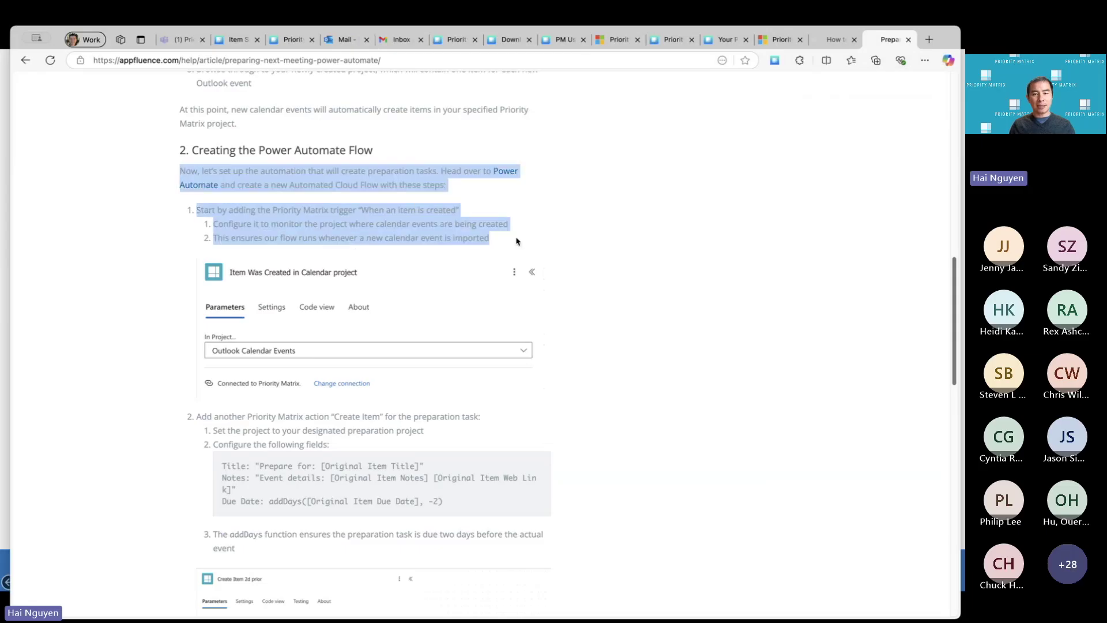
{"action": "right_click", "coordinate": [443, 222]}
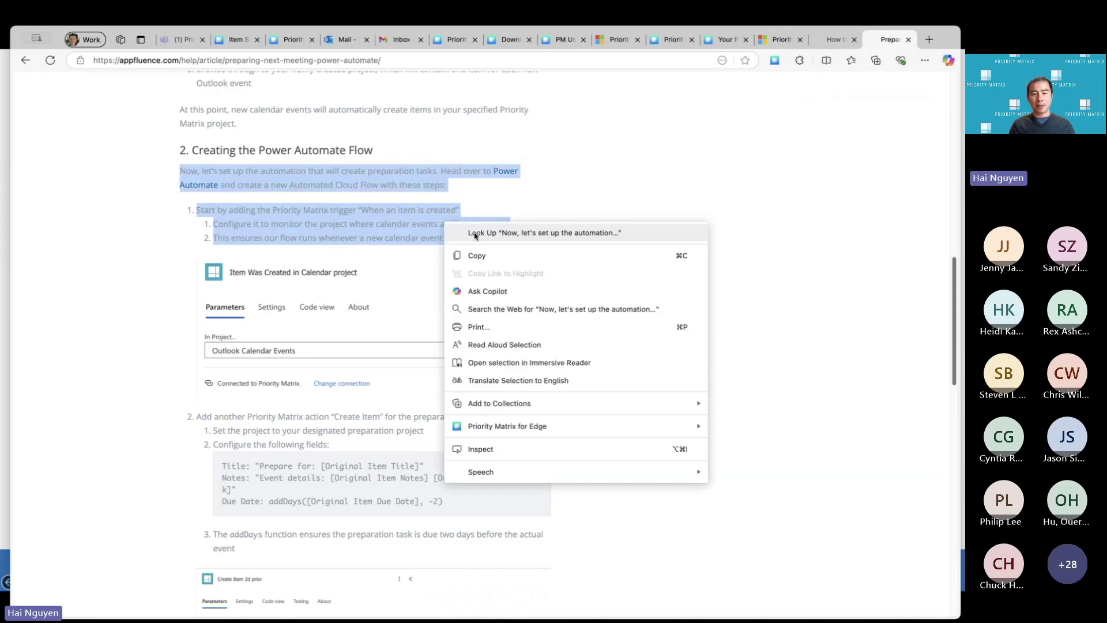
{"action": "mouse_move", "coordinate": [572, 425]}
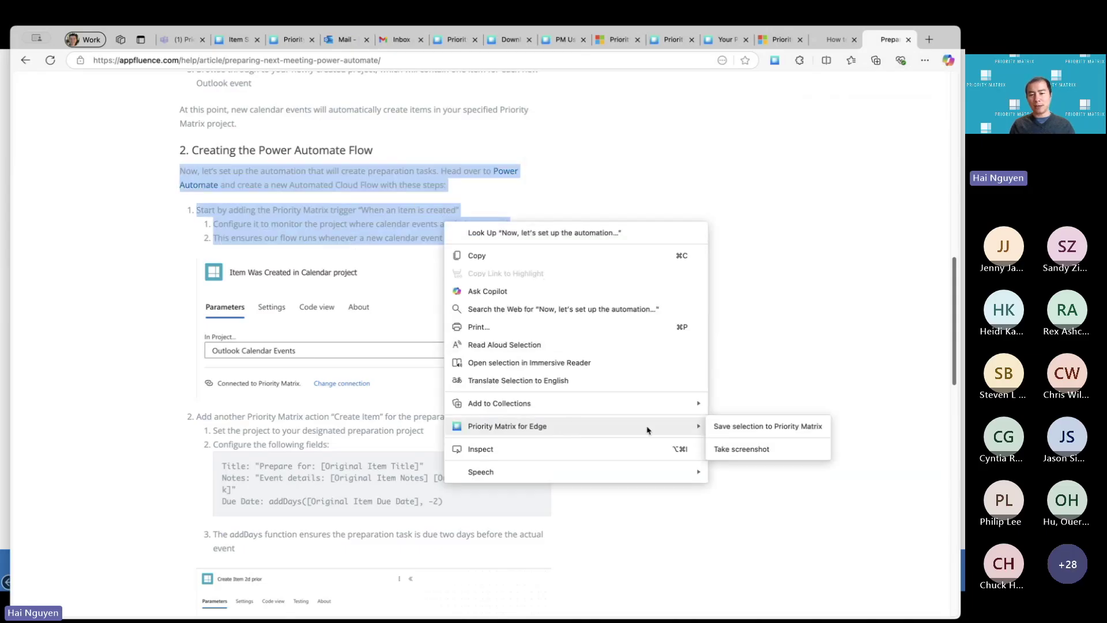
{"action": "left_click", "coordinate": [761, 425]}
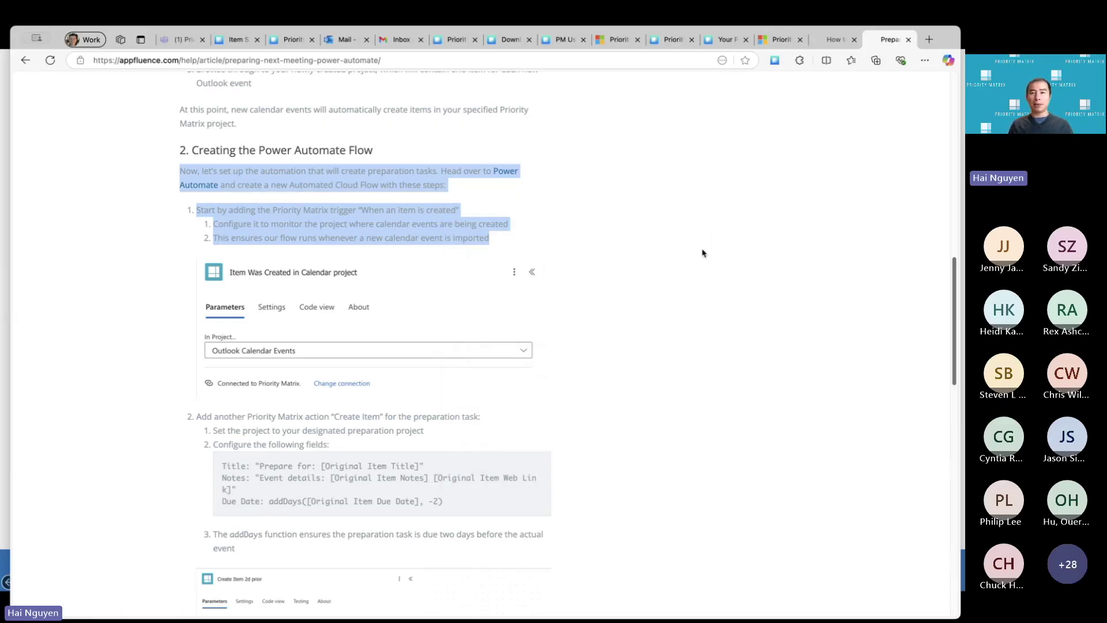
{"action": "left_click", "coordinate": [694, 238]}
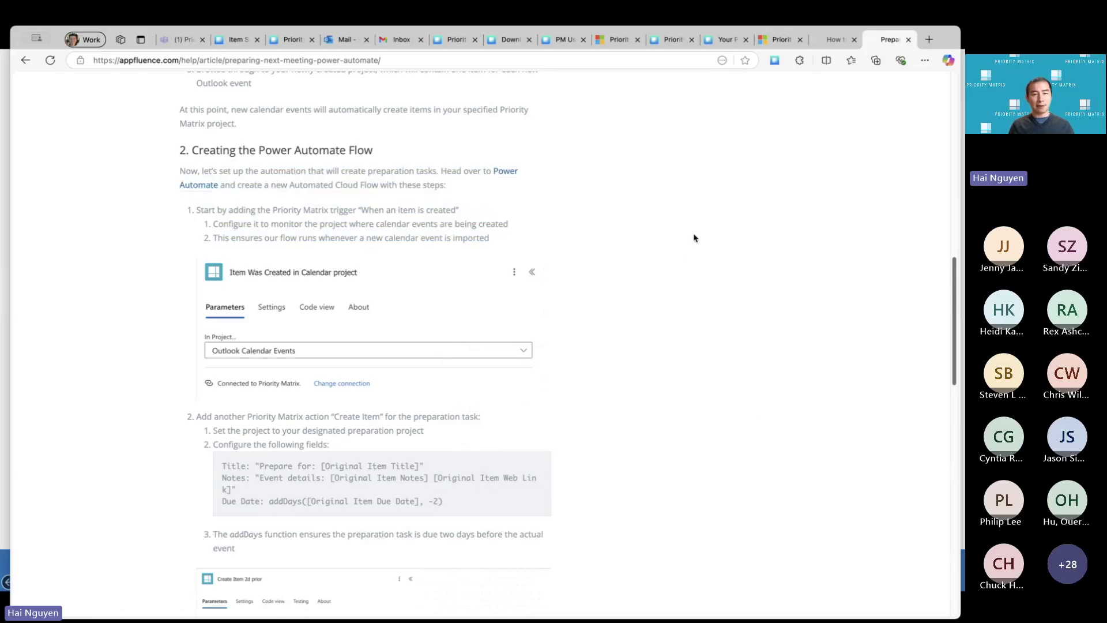
Return to Outlook and view the Inbox of the embedded Priority Matrix app.
{"action": "left_click", "coordinate": [344, 48]}
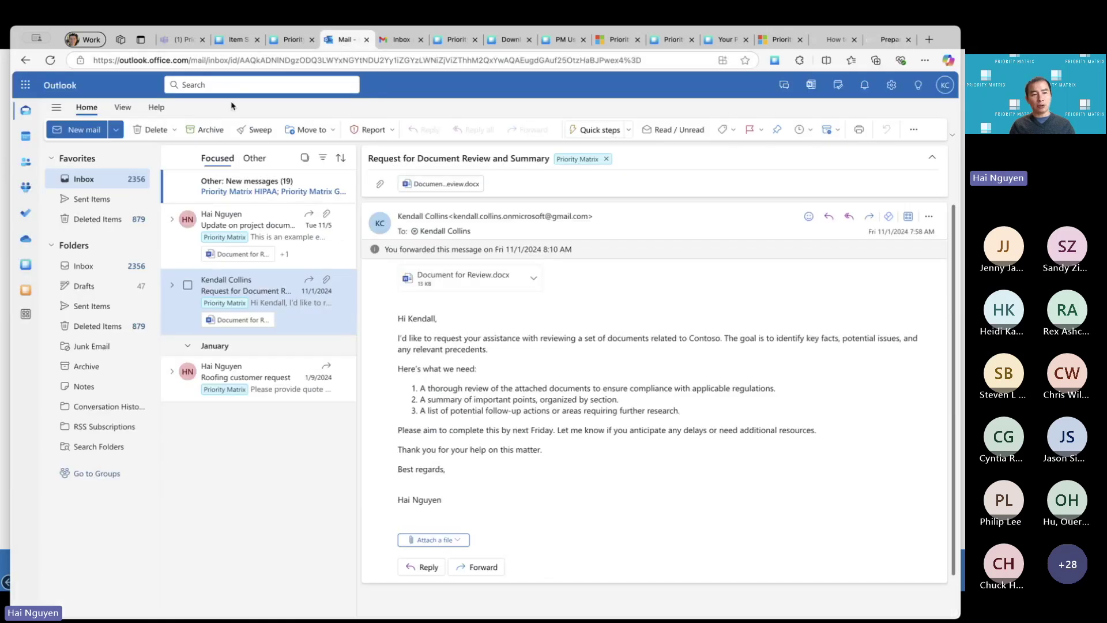
{"action": "left_click", "coordinate": [25, 266]}
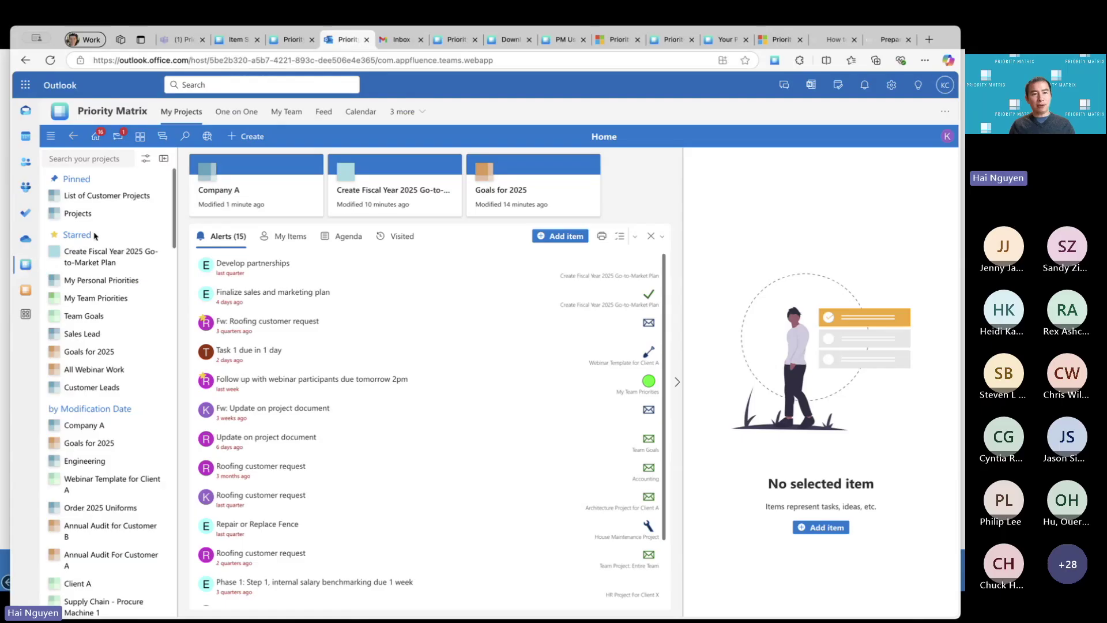
{"action": "left_click", "coordinate": [50, 137]}
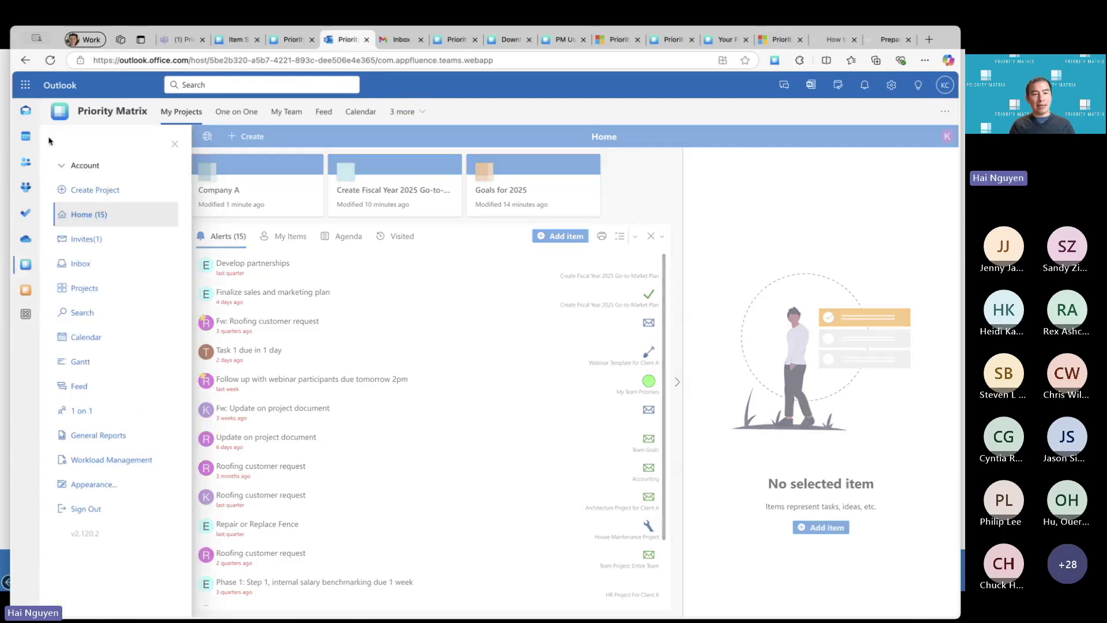
{"action": "left_click", "coordinate": [108, 262]}
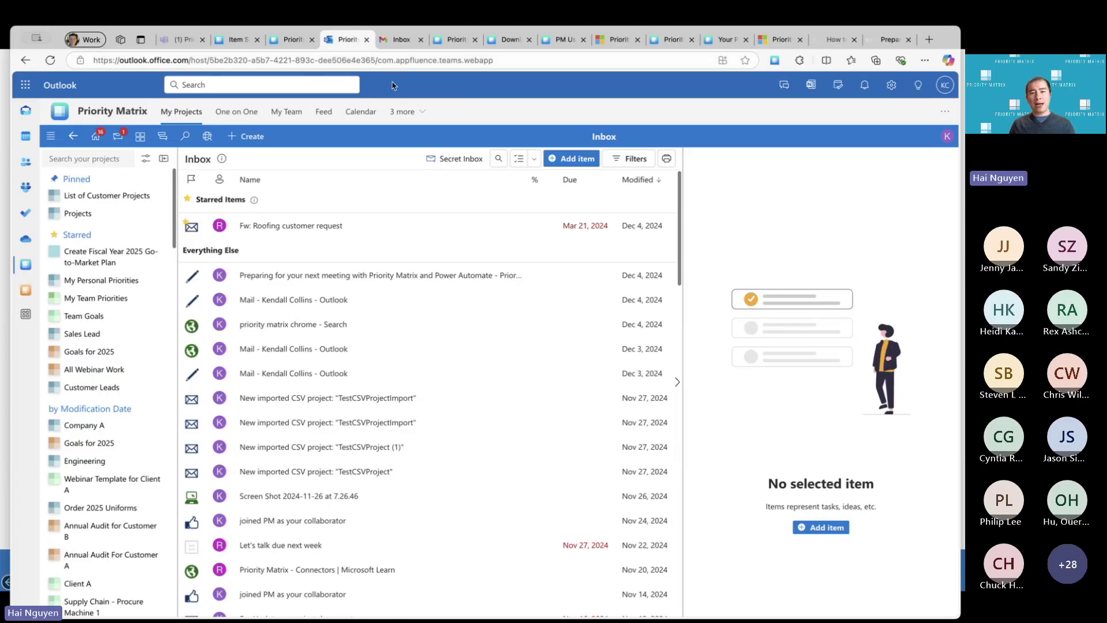
Return to Outlook mail and start forwarding the "Roofing customer request" email to the secret Priority Matrix inbox address.
{"action": "left_click", "coordinate": [26, 110]}
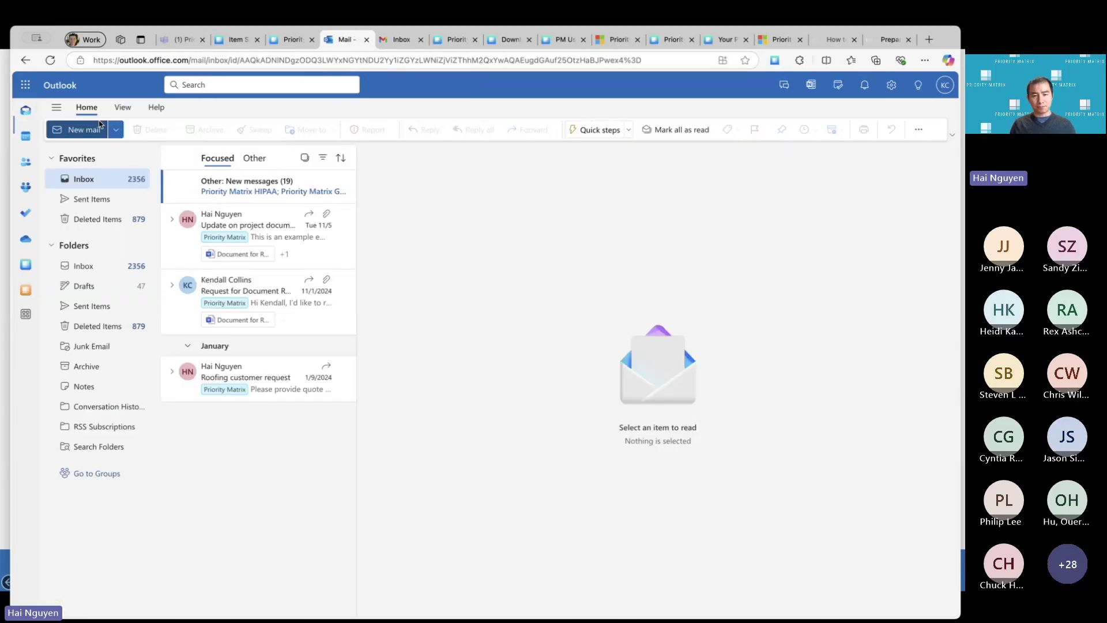
{"action": "left_click", "coordinate": [246, 376]}
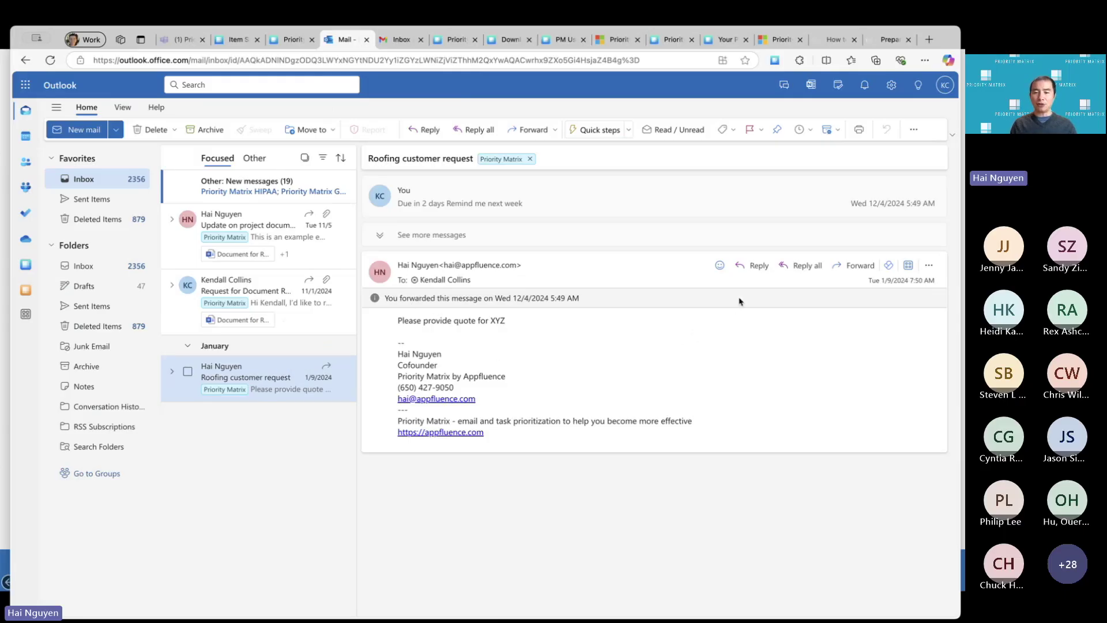
{"action": "left_click", "coordinate": [860, 266]}
{"action": "type", "text": "in"}
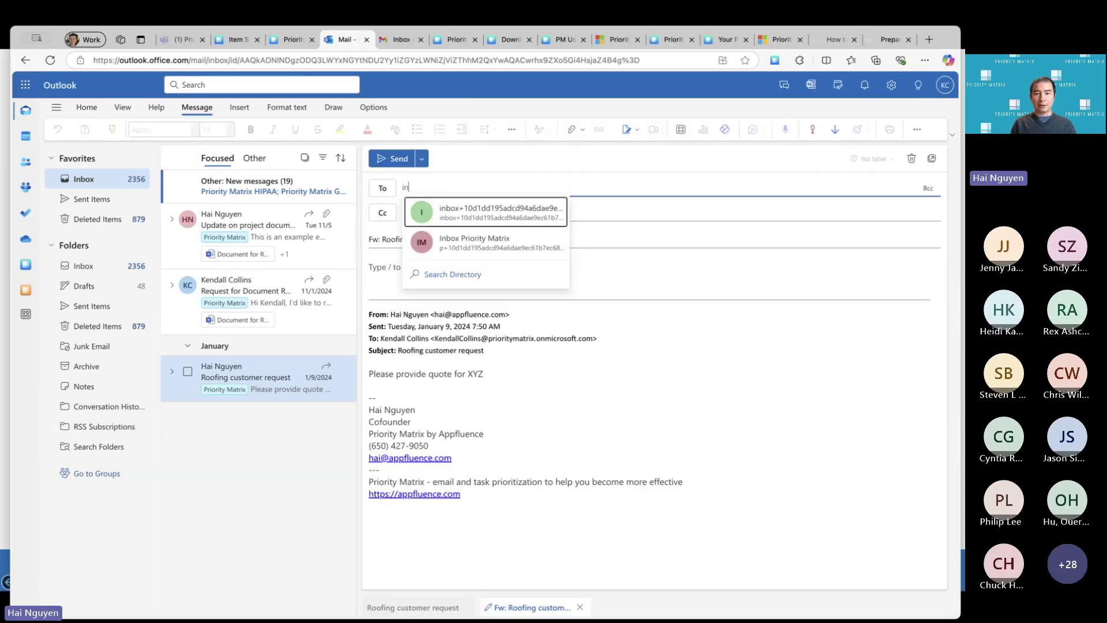
{"action": "key", "text": "Return"}
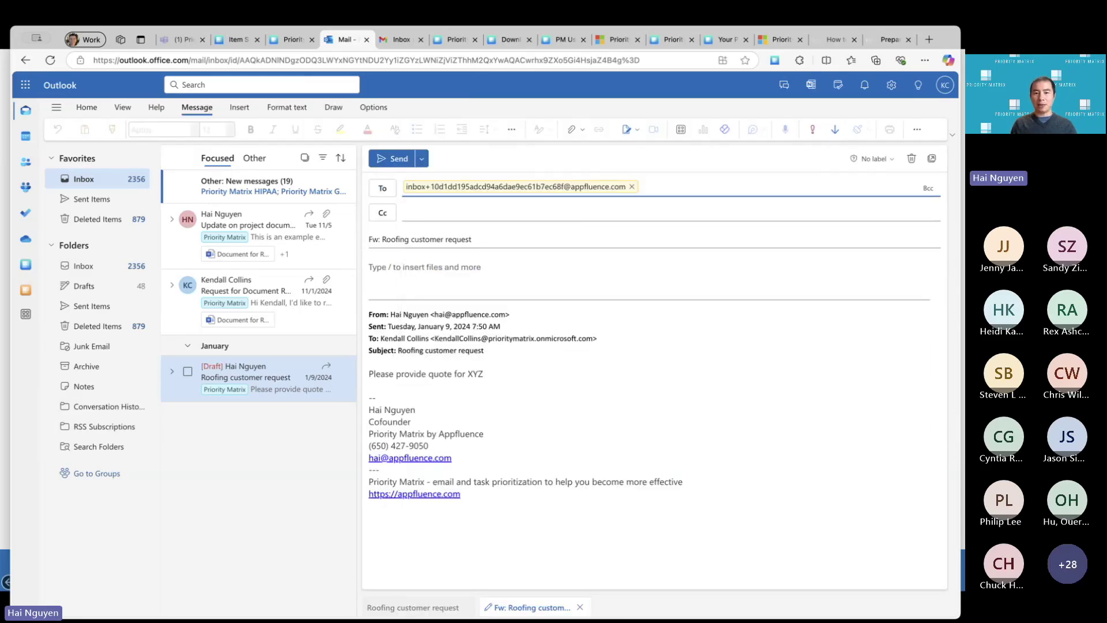
Write "Due tomorrow 2pm" and "Remind me daily" on separate lines above the forwarded message and send it.
{"action": "left_click", "coordinate": [439, 266]}
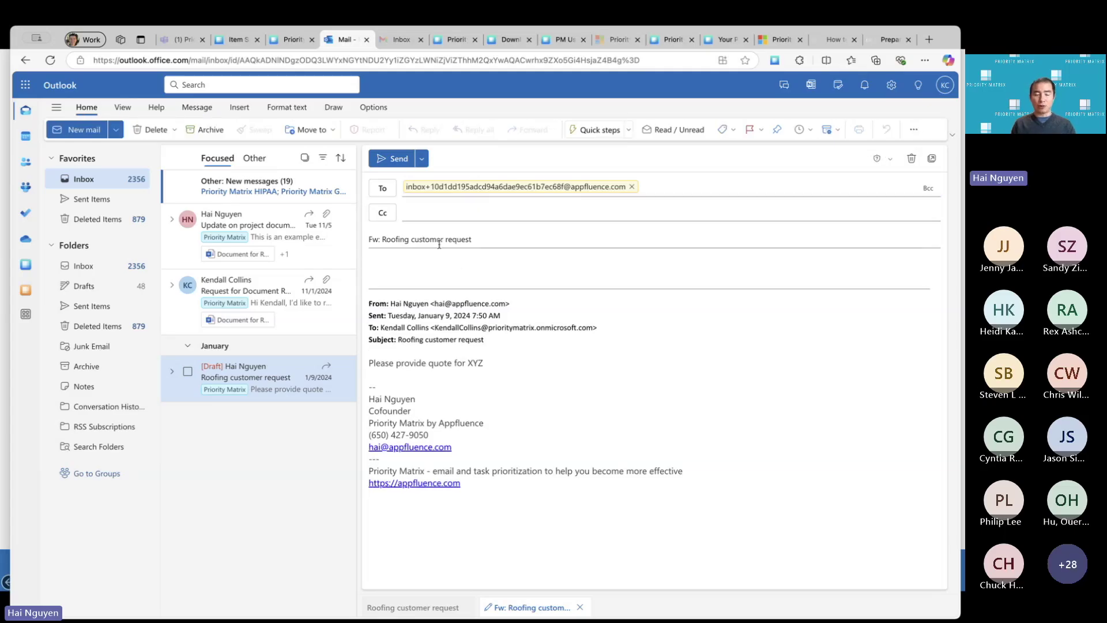
{"action": "type", "text": "Due tomorrow 2pm"}
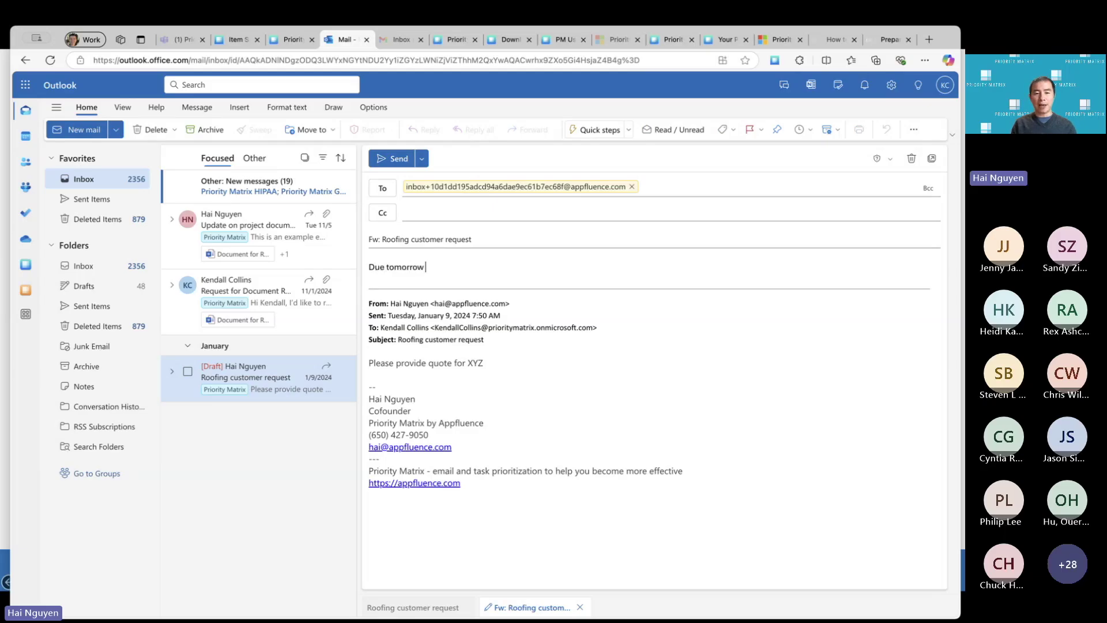
{"action": "key", "text": "Return"}
{"action": "type", "text": "REm"}
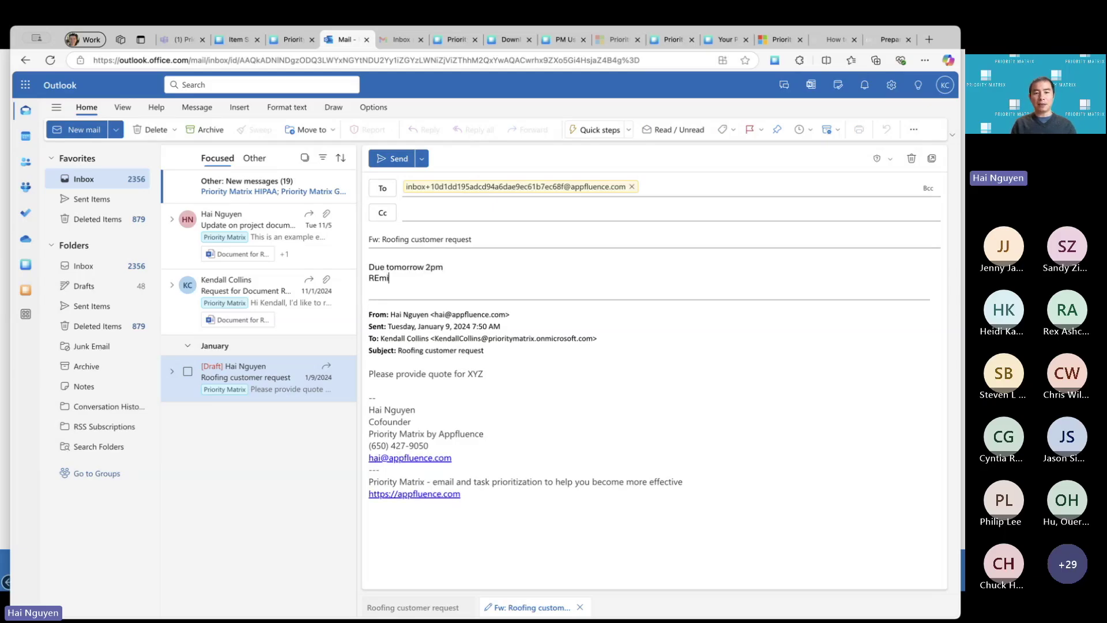
{"action": "type", "text": "i"}
{"action": "key", "text": "BackSpace"}
{"action": "key", "text": "BackSpace"}
{"action": "key", "text": "BackSpace"}
{"action": "type", "text": "emind me daily"}
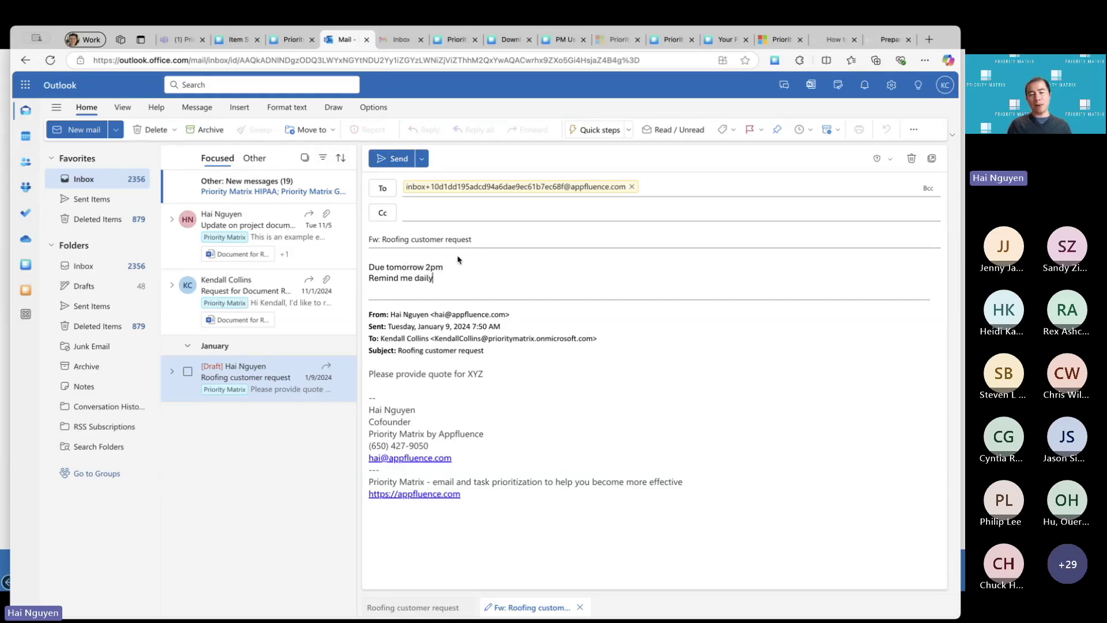
{"action": "left_click", "coordinate": [388, 161]}
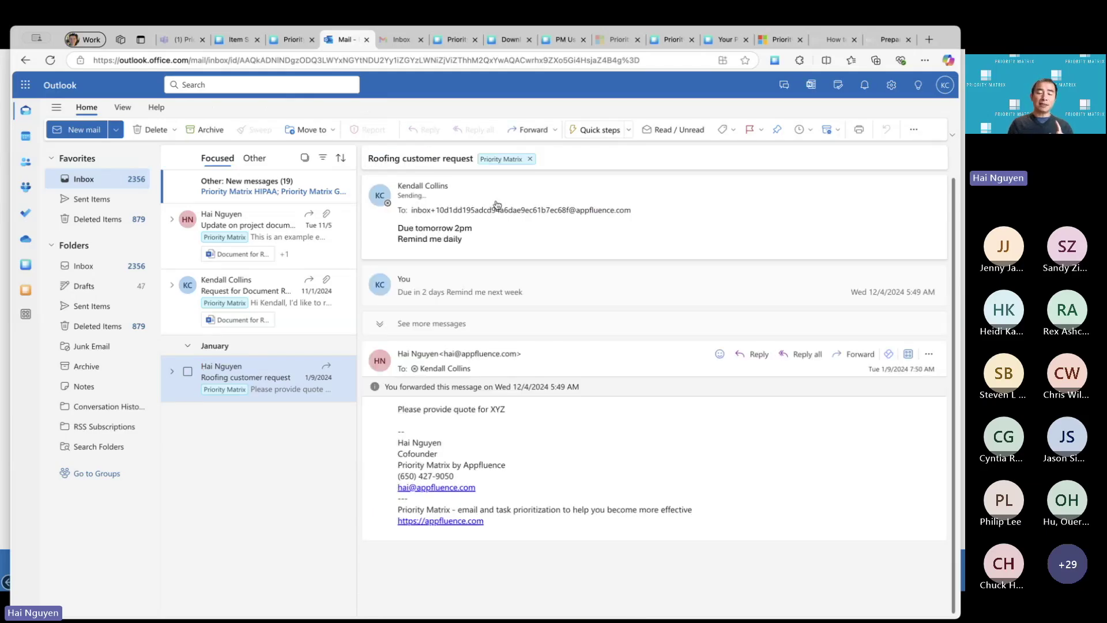
Look at the Gmail inbox, switch to Microsoft Teams and view the PM 1:1 tab of the pinned colleague chat.
{"action": "left_click", "coordinate": [392, 42]}
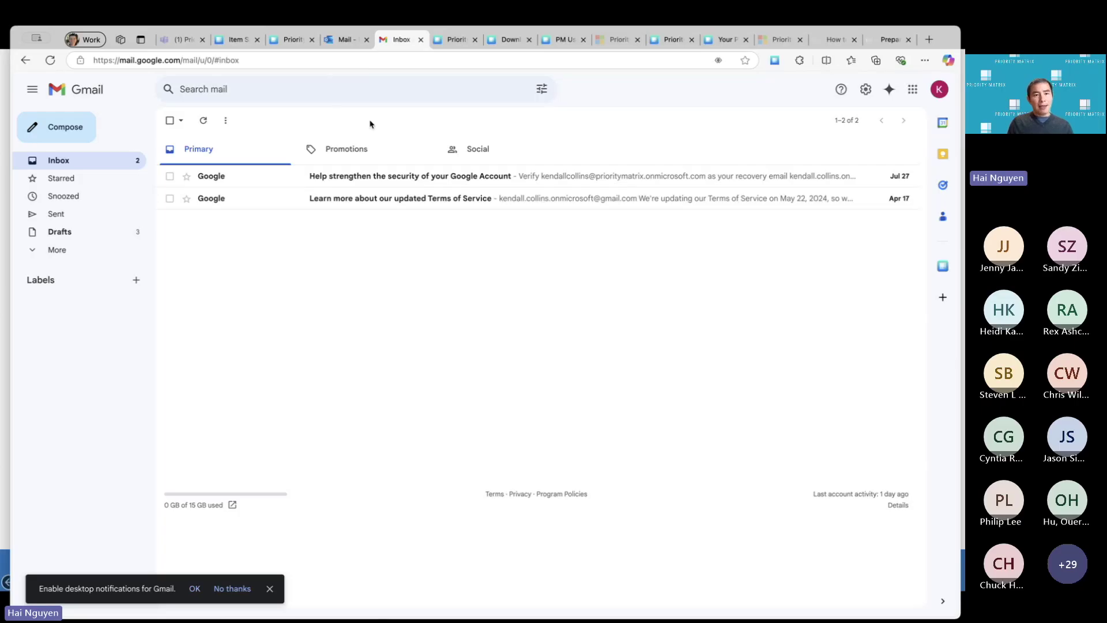
{"action": "left_click", "coordinate": [171, 40]}
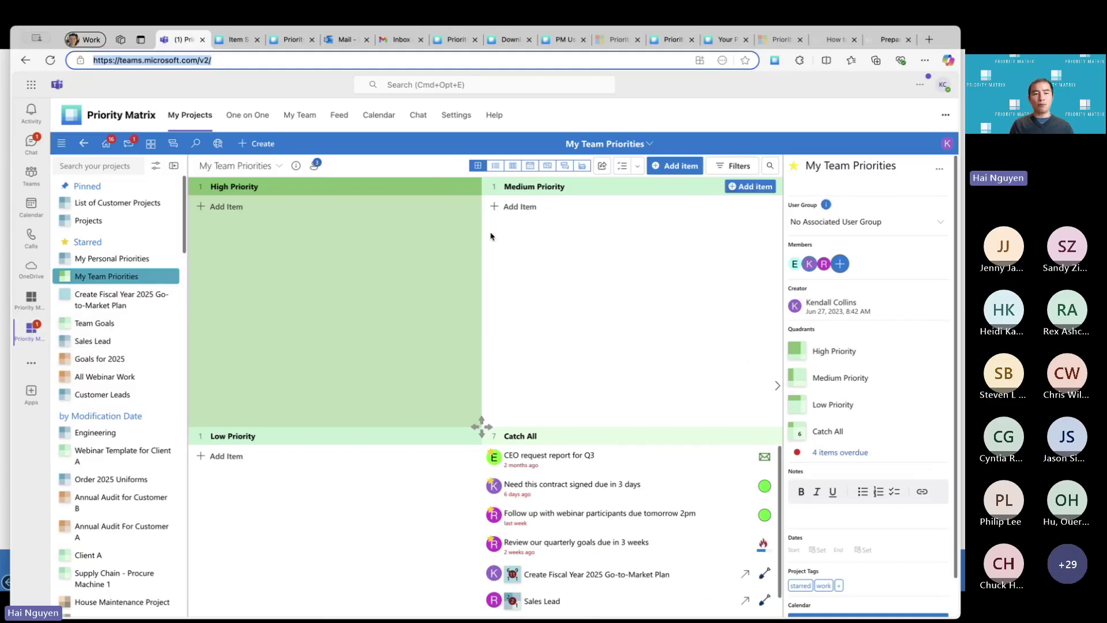
{"action": "left_click", "coordinate": [30, 144]}
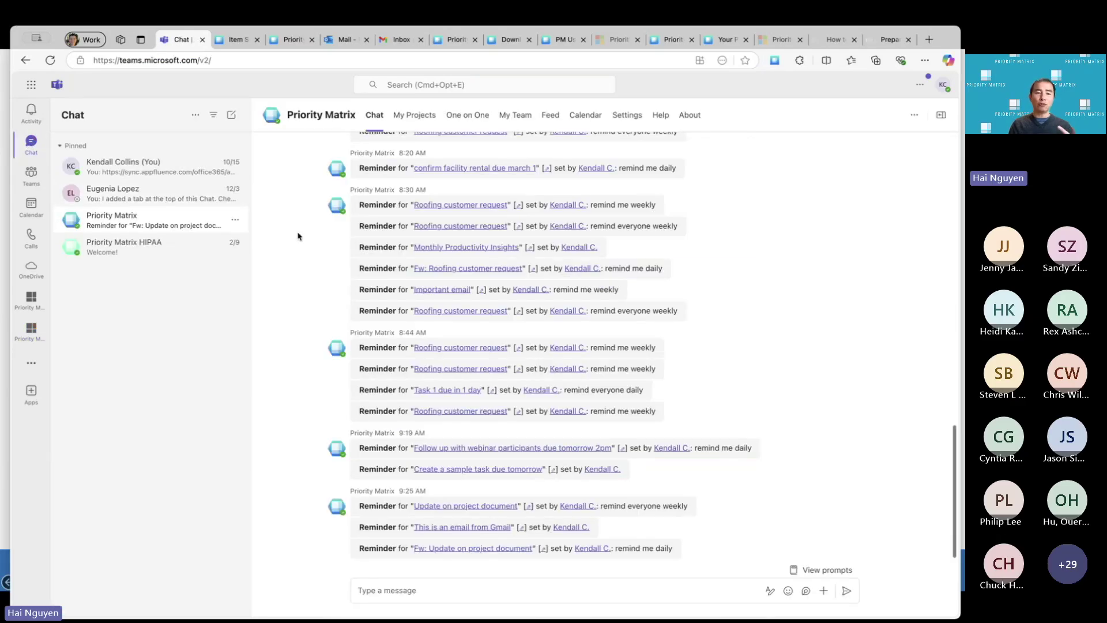
{"action": "left_click", "coordinate": [131, 195]}
{"action": "left_click", "coordinate": [441, 114]}
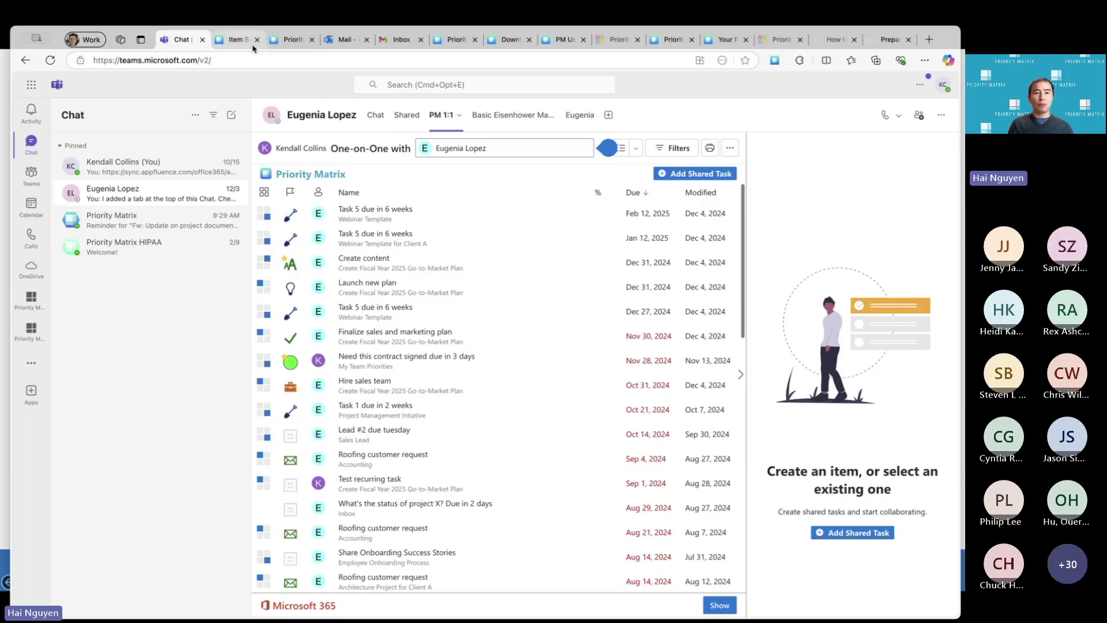
Look through the Priority Matrix web pages for Teams activity alerts, connectors and downloads.
{"action": "left_click", "coordinate": [290, 42]}
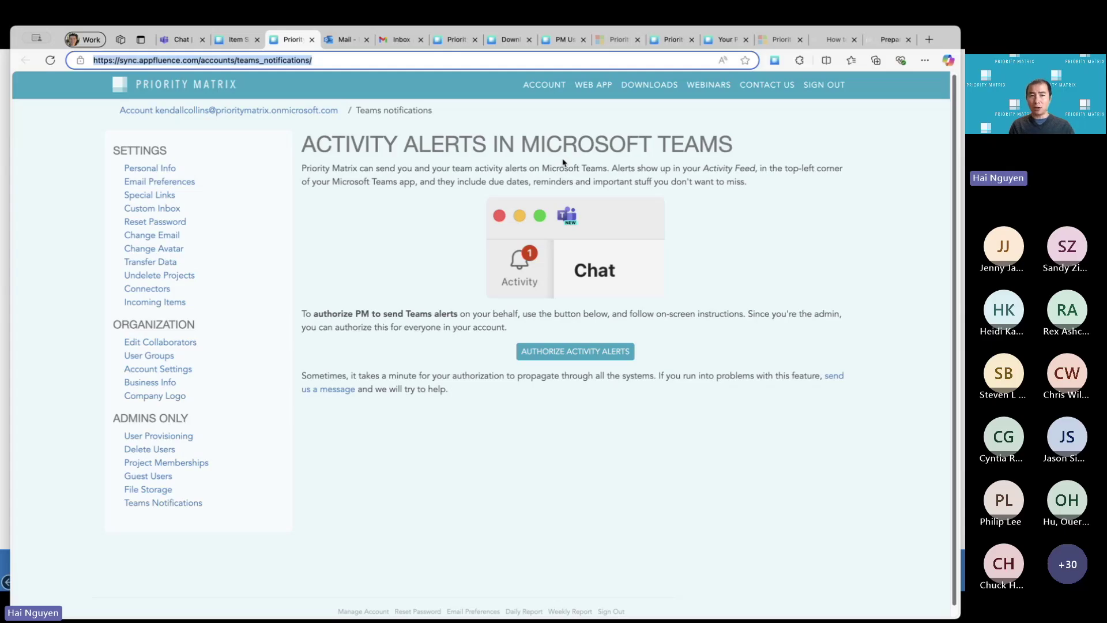
{"action": "left_click", "coordinate": [457, 47]}
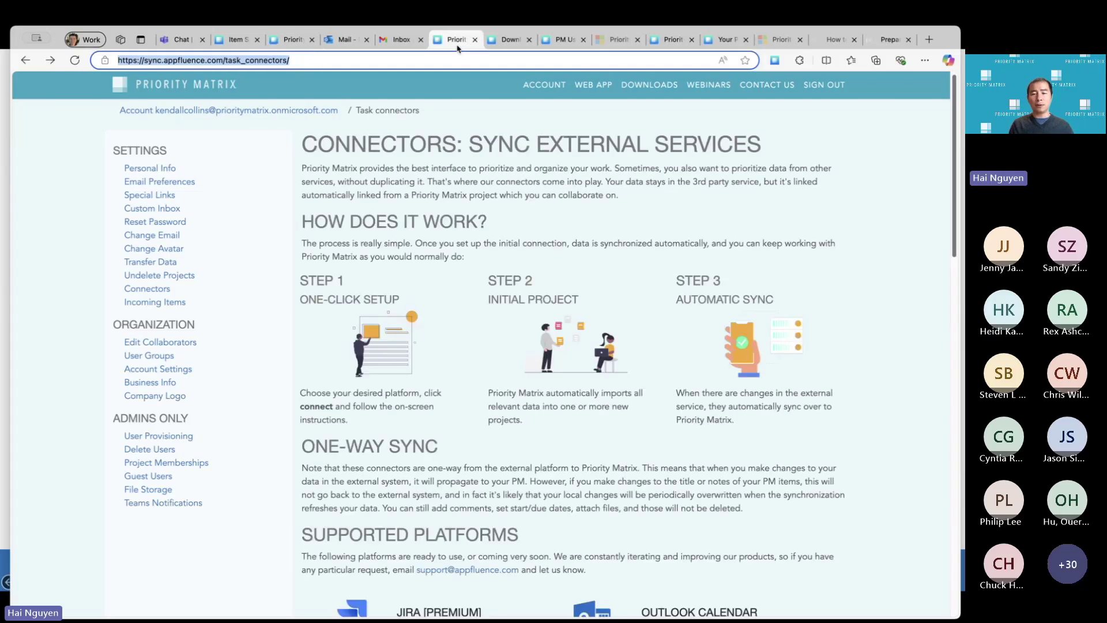
{"action": "left_click", "coordinate": [511, 40]}
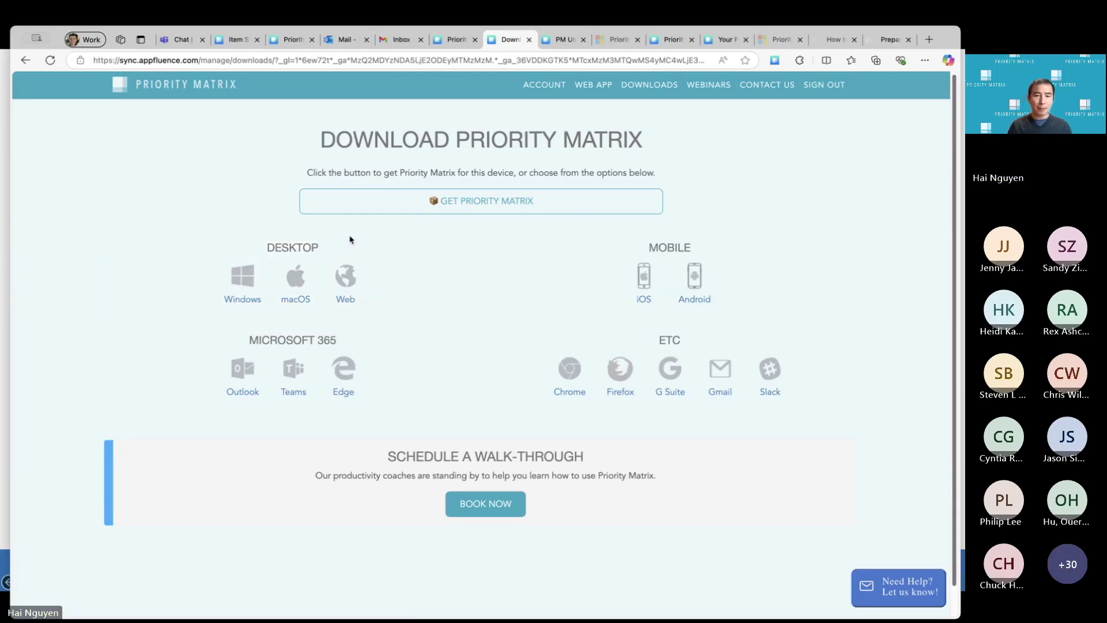
{"action": "left_click", "coordinate": [288, 40]}
Examine the supported platforms and the one-way sync explanation on the Connectors page.
{"action": "left_click", "coordinate": [450, 44]}
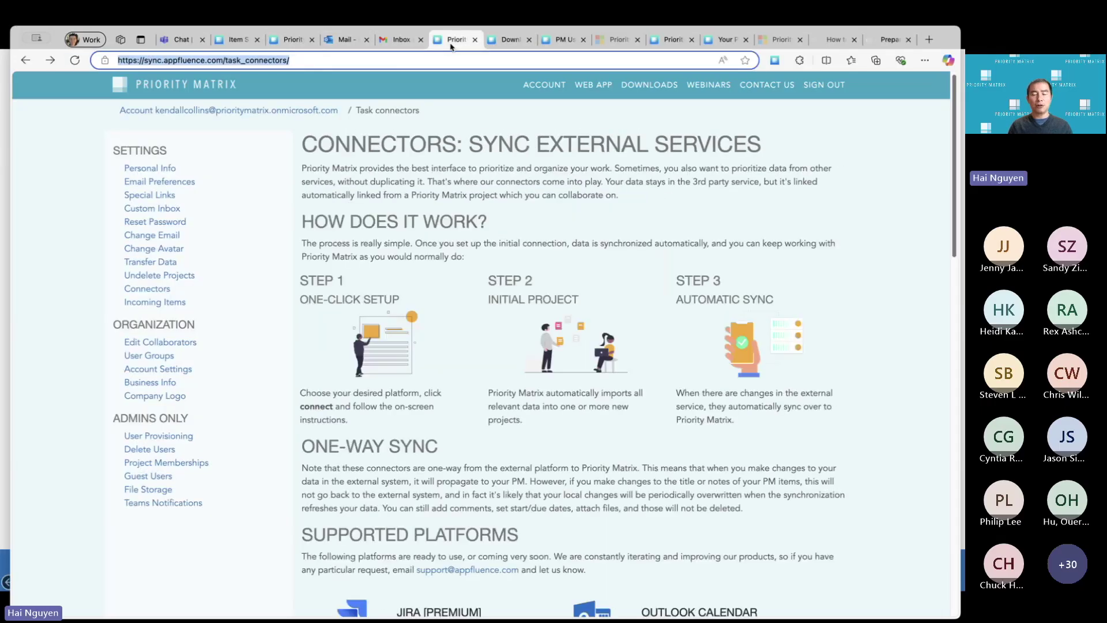
{"action": "scroll", "coordinate": [562, 341], "scroll_direction": "down", "scroll_amount": 1}
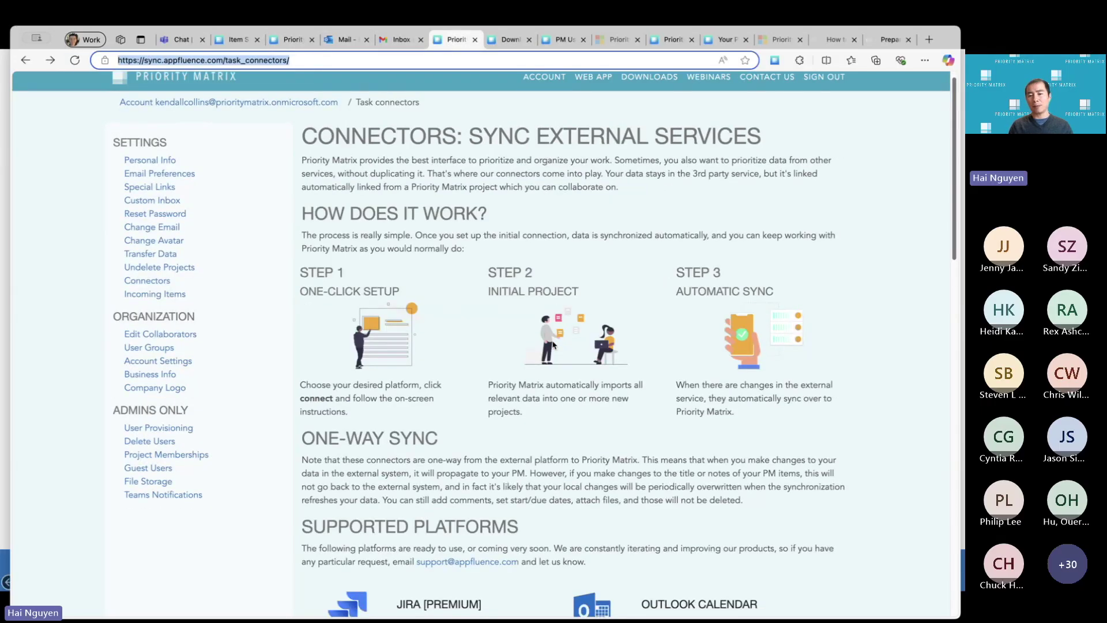
{"action": "scroll", "coordinate": [552, 344], "scroll_direction": "down", "scroll_amount": 7}
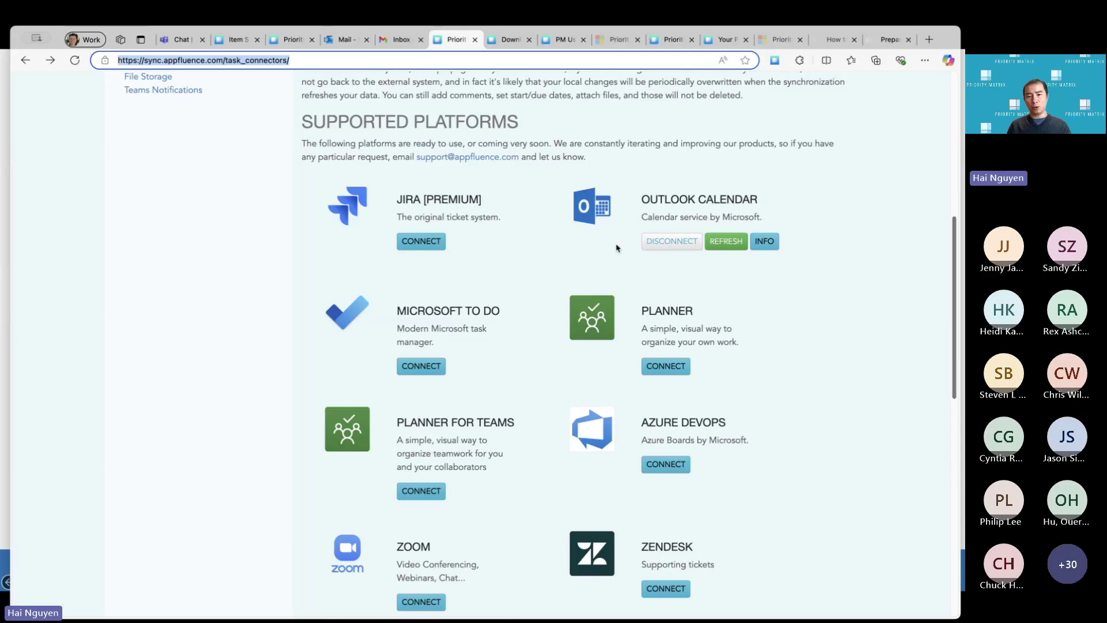
{"action": "scroll", "coordinate": [502, 375], "scroll_direction": "up", "scroll_amount": 2}
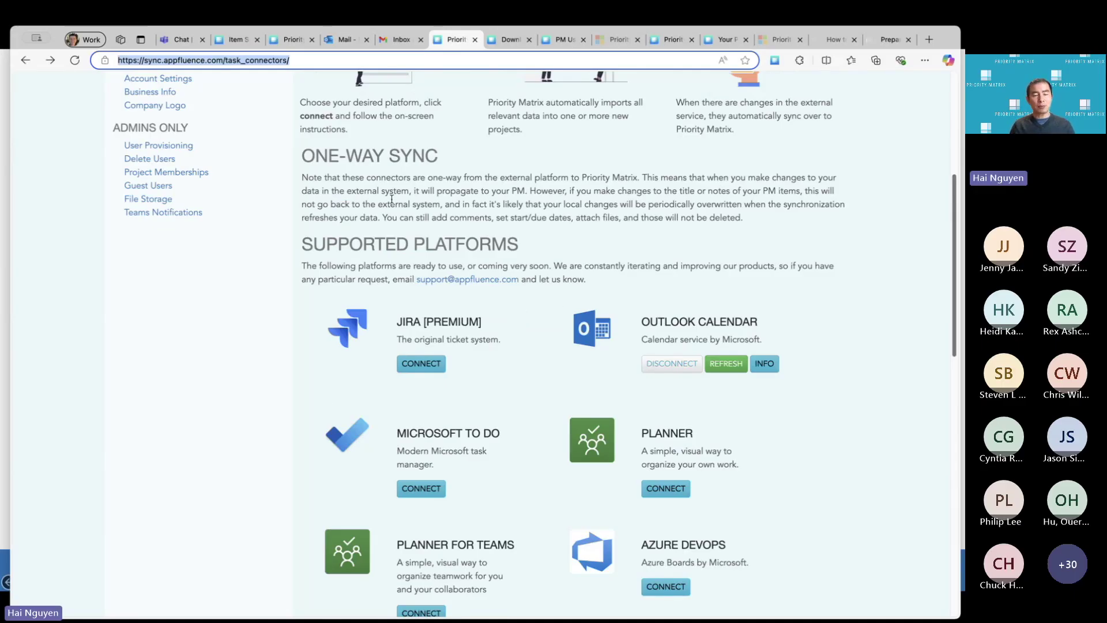
Switch to the Priority Matrix web app, open "Fw: Roofing customer request" from the Home alerts and examine its chat's attach and mention options.
{"action": "left_click", "coordinate": [233, 39]}
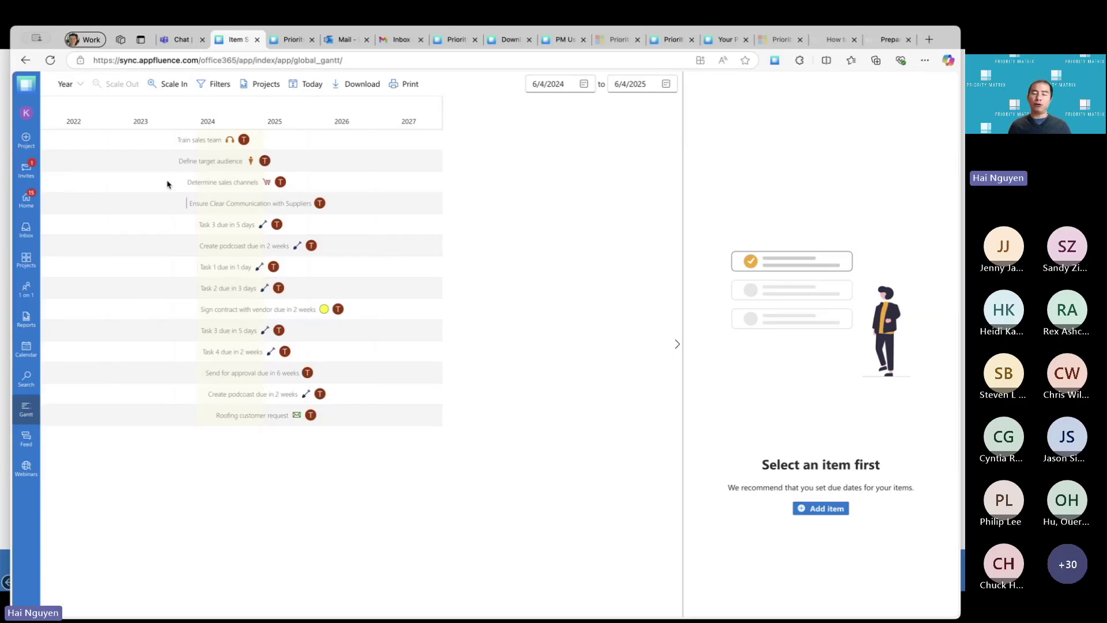
{"action": "left_click", "coordinate": [26, 207]}
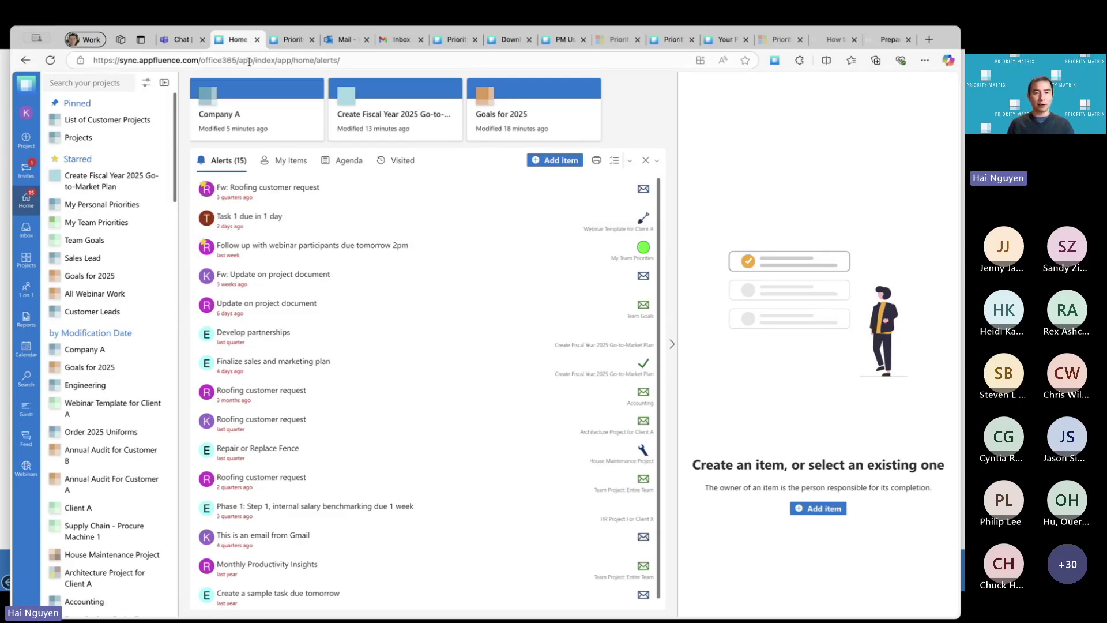
{"action": "scroll", "coordinate": [305, 307], "scroll_direction": "down", "scroll_amount": 1}
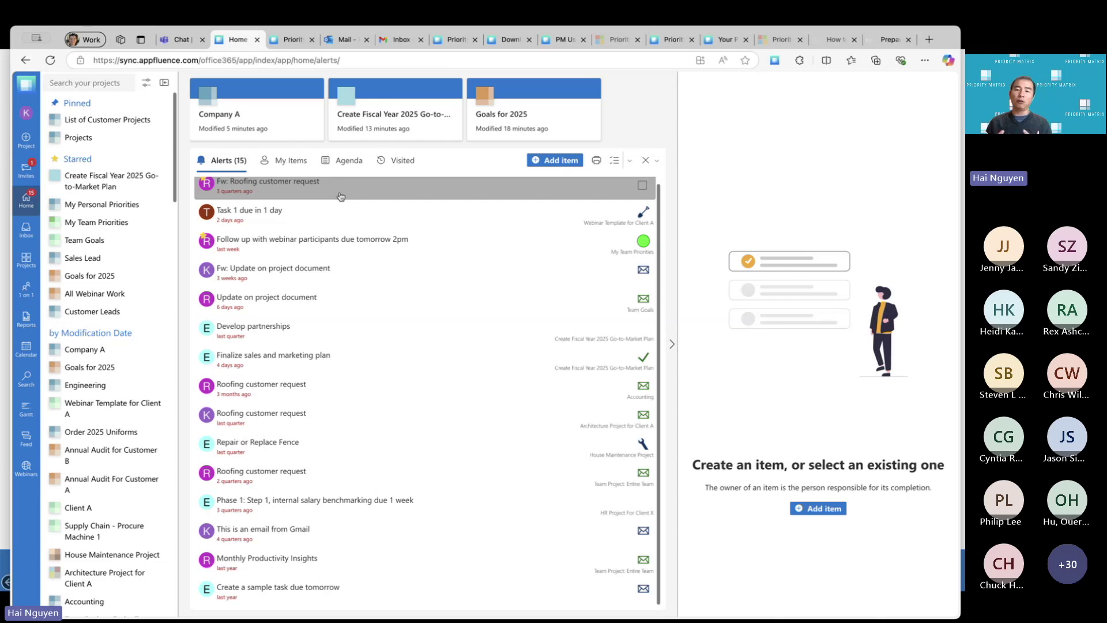
{"action": "scroll", "coordinate": [349, 242], "scroll_direction": "up", "scroll_amount": 1}
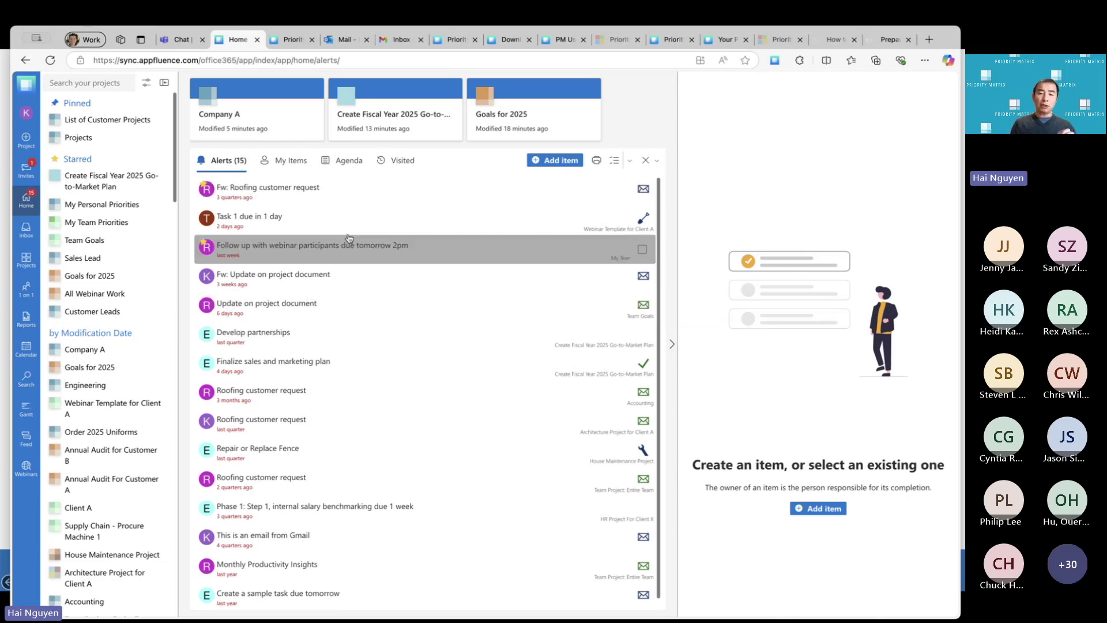
{"action": "left_click", "coordinate": [346, 189]}
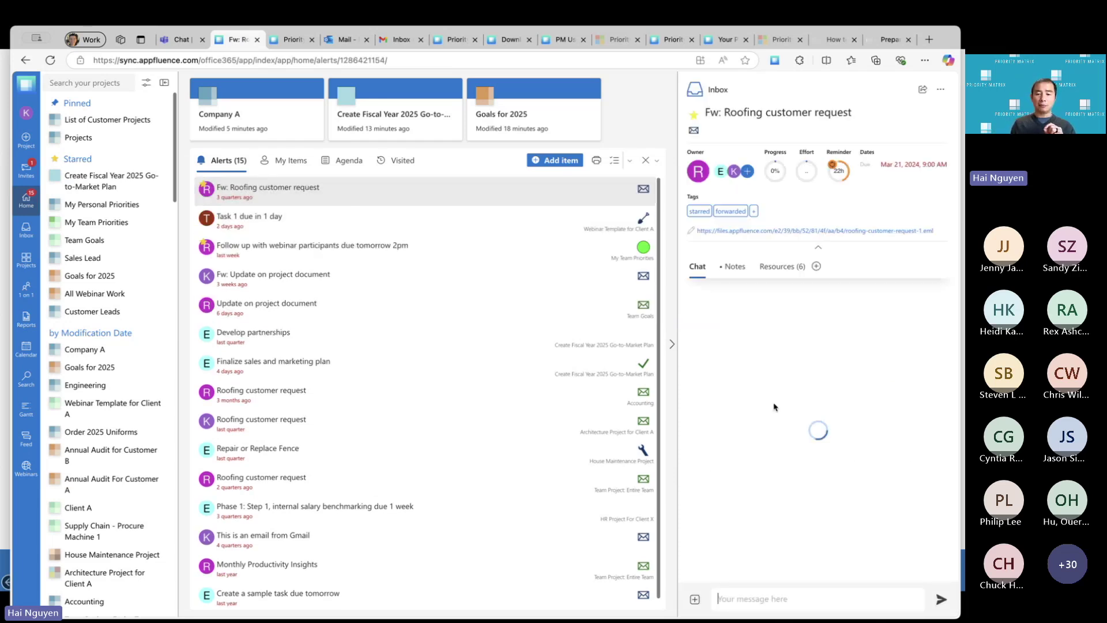
{"action": "left_click", "coordinate": [695, 599]}
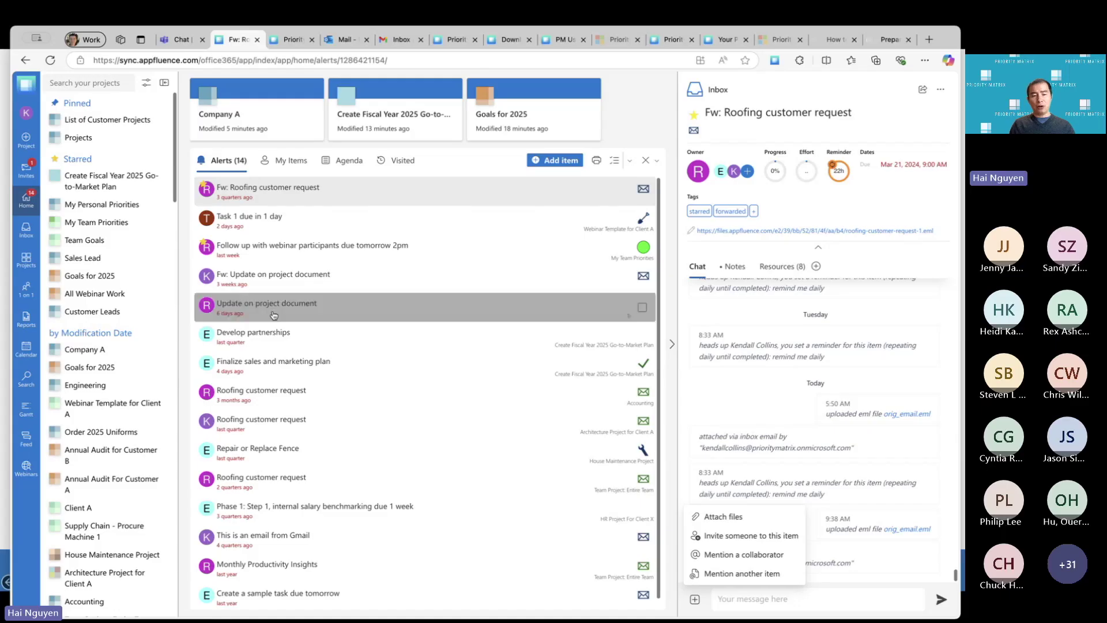
View My Items and the Agenda on Home, and examine the agenda's item ownership filter options.
{"action": "left_click", "coordinate": [292, 162]}
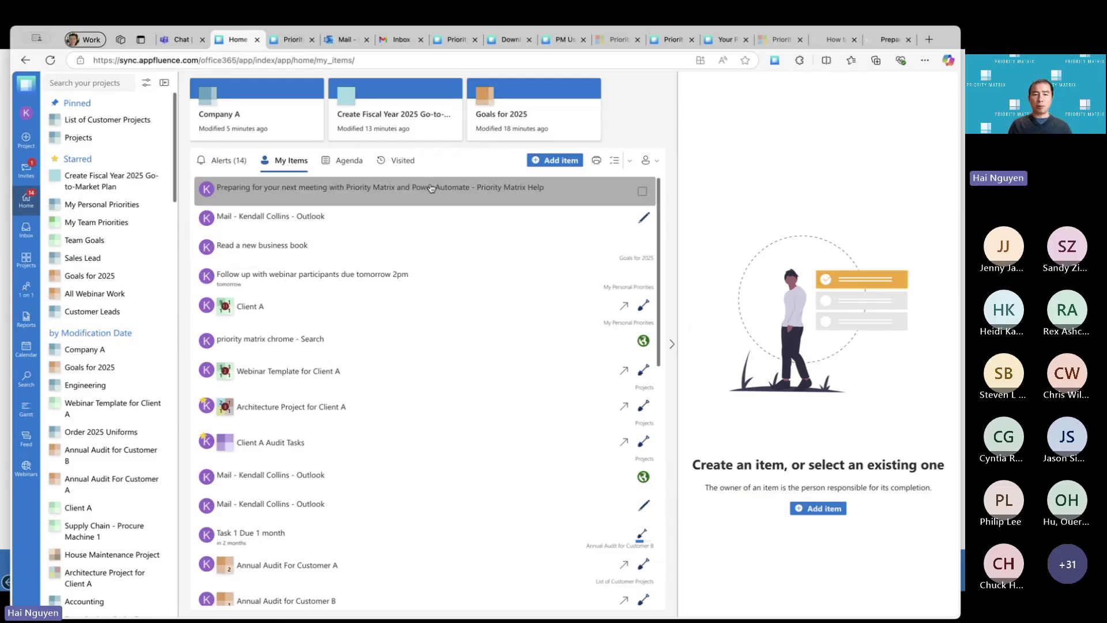
{"action": "left_click", "coordinate": [350, 164]}
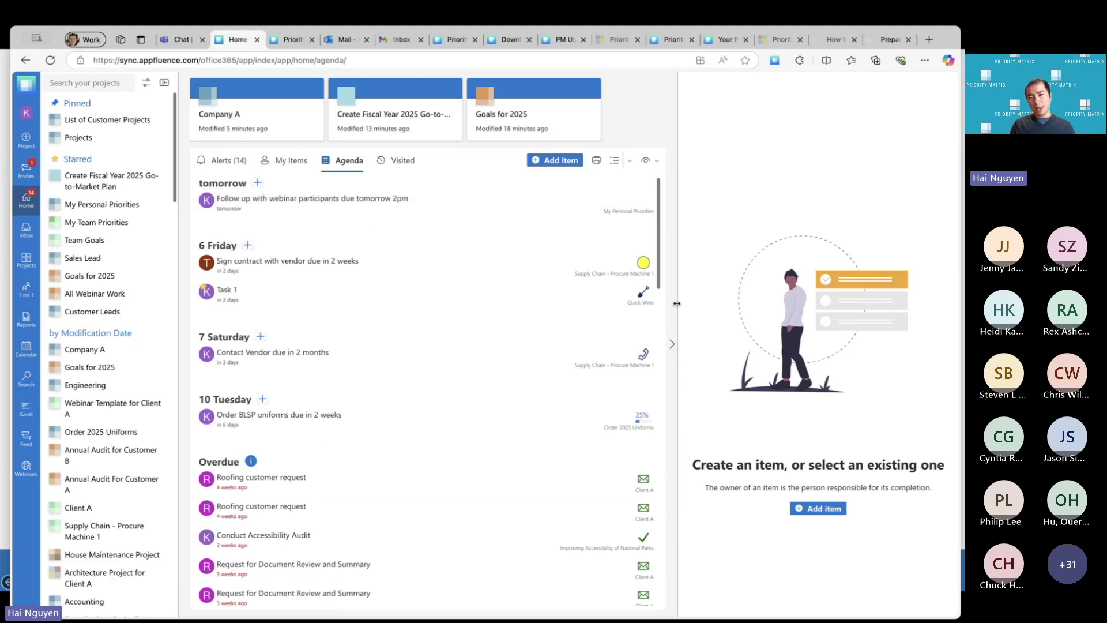
{"action": "left_click", "coordinate": [657, 162]}
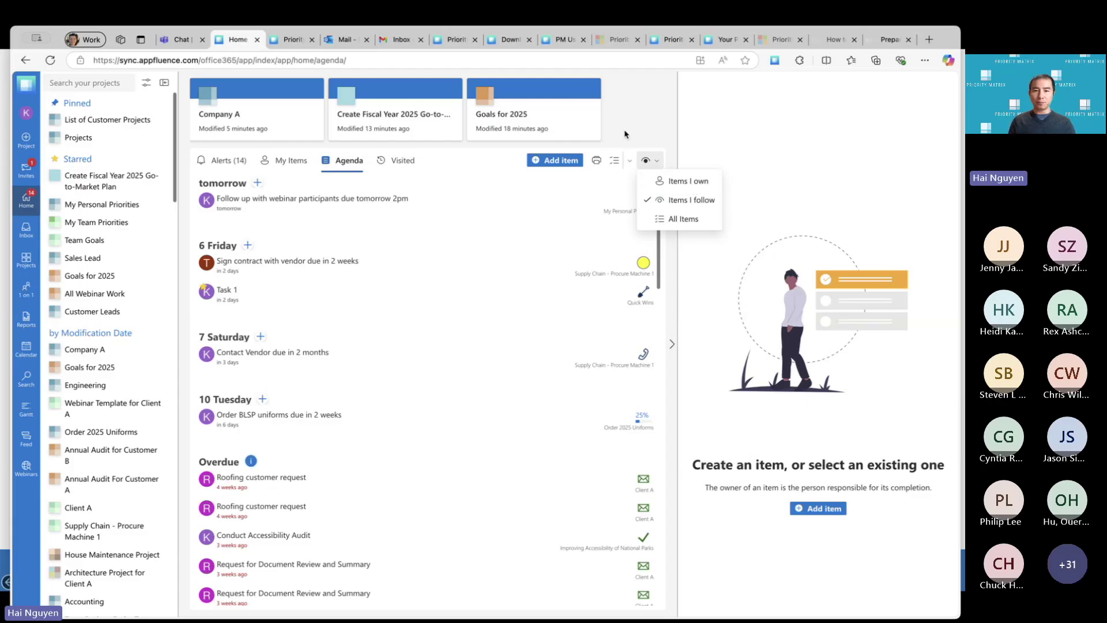
{"action": "left_click", "coordinate": [636, 105]}
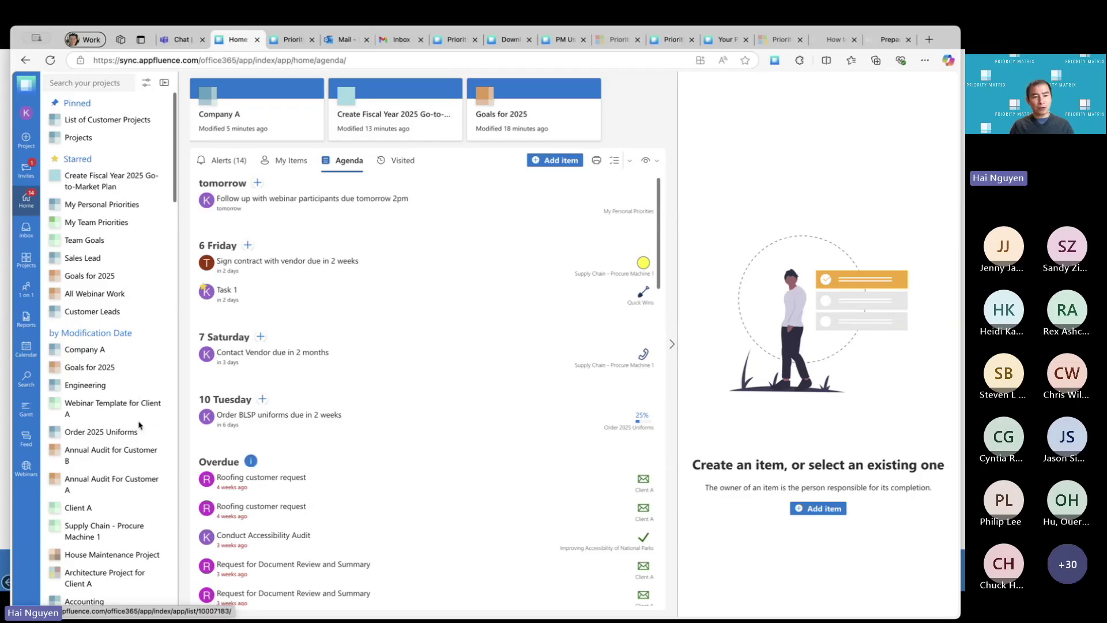
Open the project "Annual Audit for Customer B" in matrix view and copy the link to the project.
{"action": "left_click", "coordinate": [118, 455]}
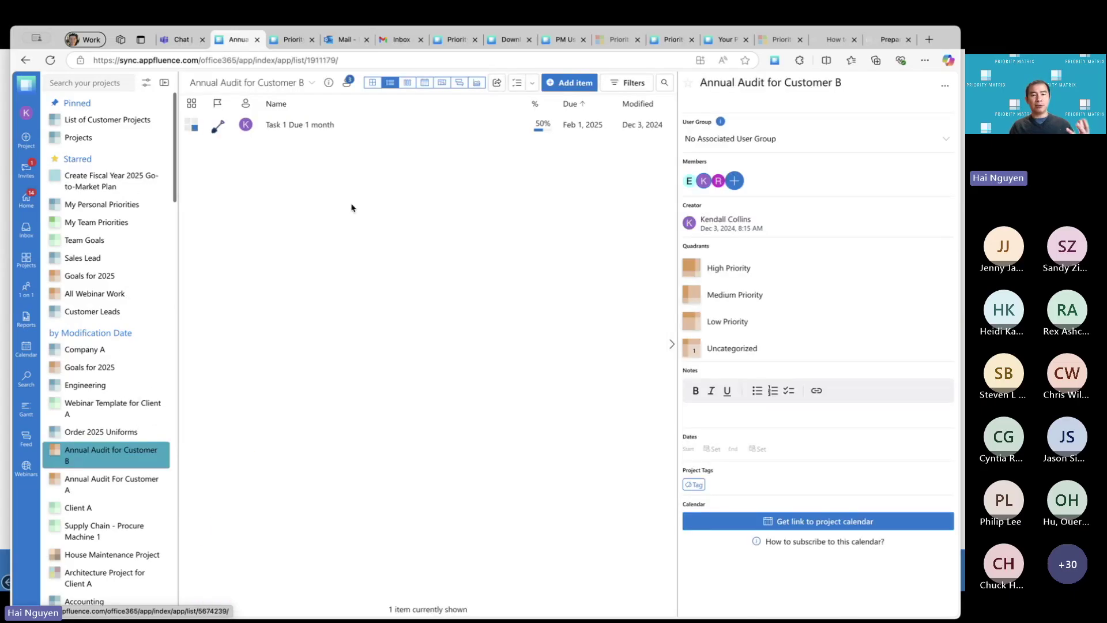
{"action": "left_click", "coordinate": [372, 82]}
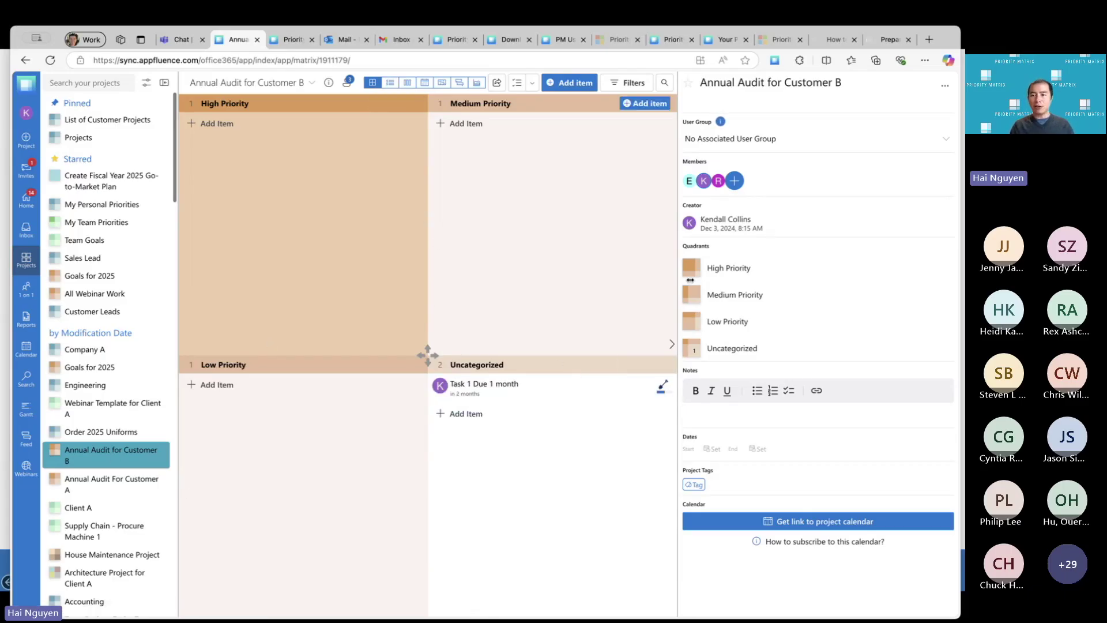
{"action": "left_click", "coordinate": [948, 87]}
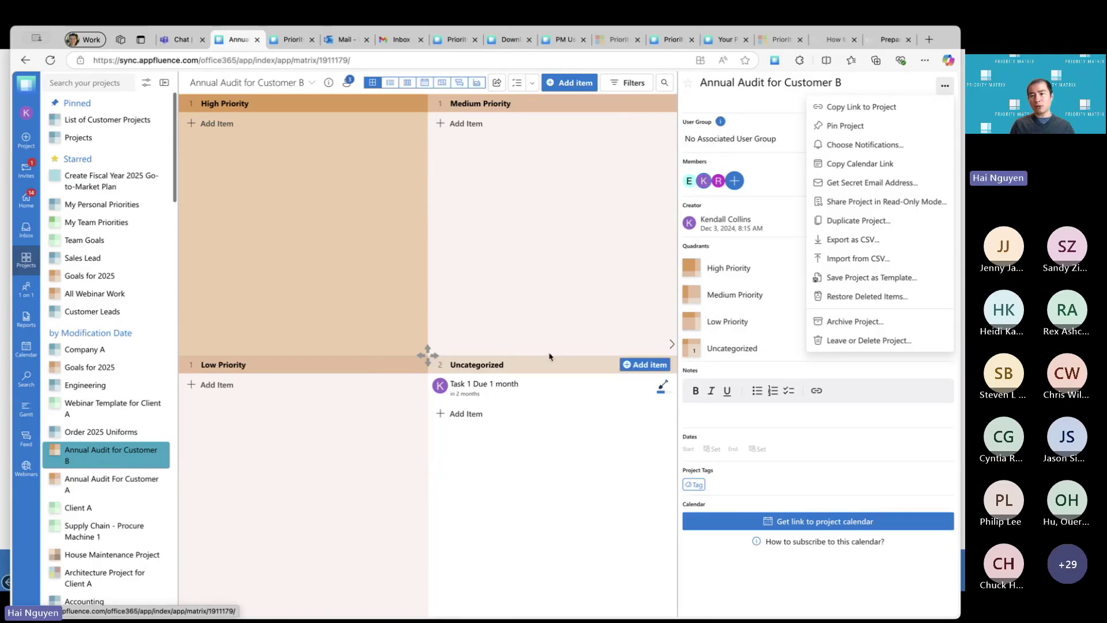
{"action": "left_click", "coordinate": [944, 86]}
{"action": "left_click", "coordinate": [944, 86]}
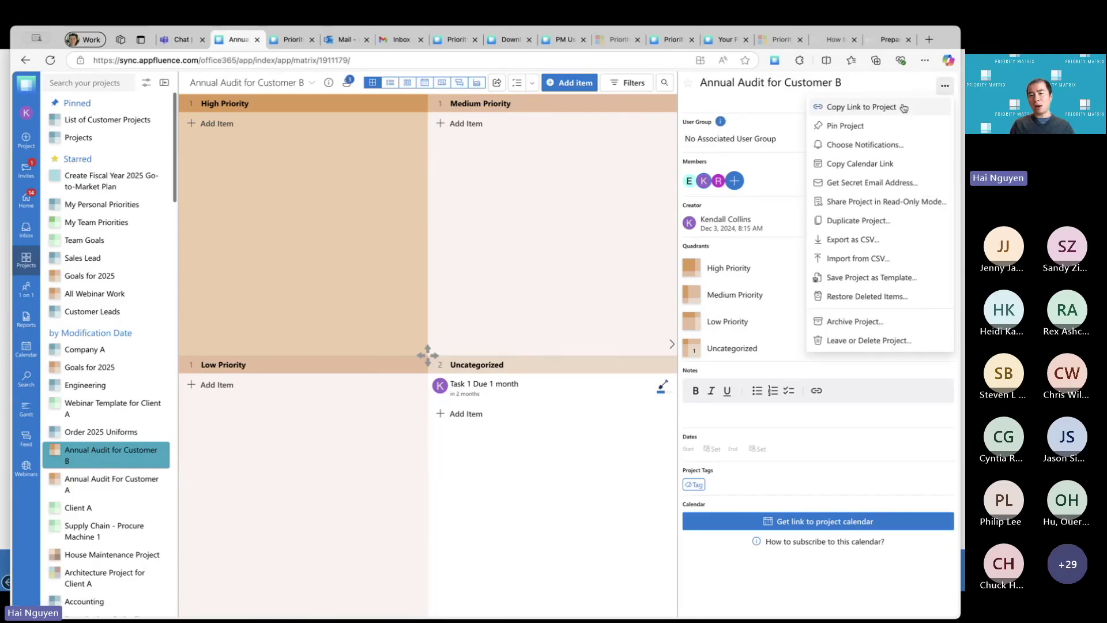
{"action": "left_click", "coordinate": [903, 108]}
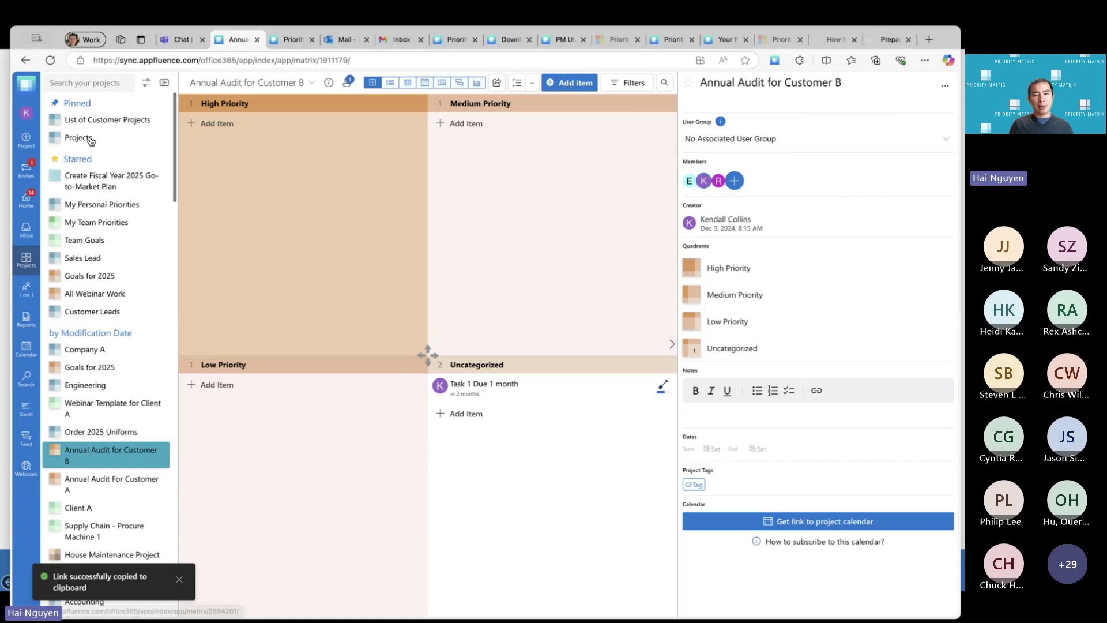
Open the pinned project "Projects" and add the copied project link as an item in the Wait for Approval quadrant.
{"action": "left_click", "coordinate": [81, 137]}
{"action": "left_click", "coordinate": [217, 383]}
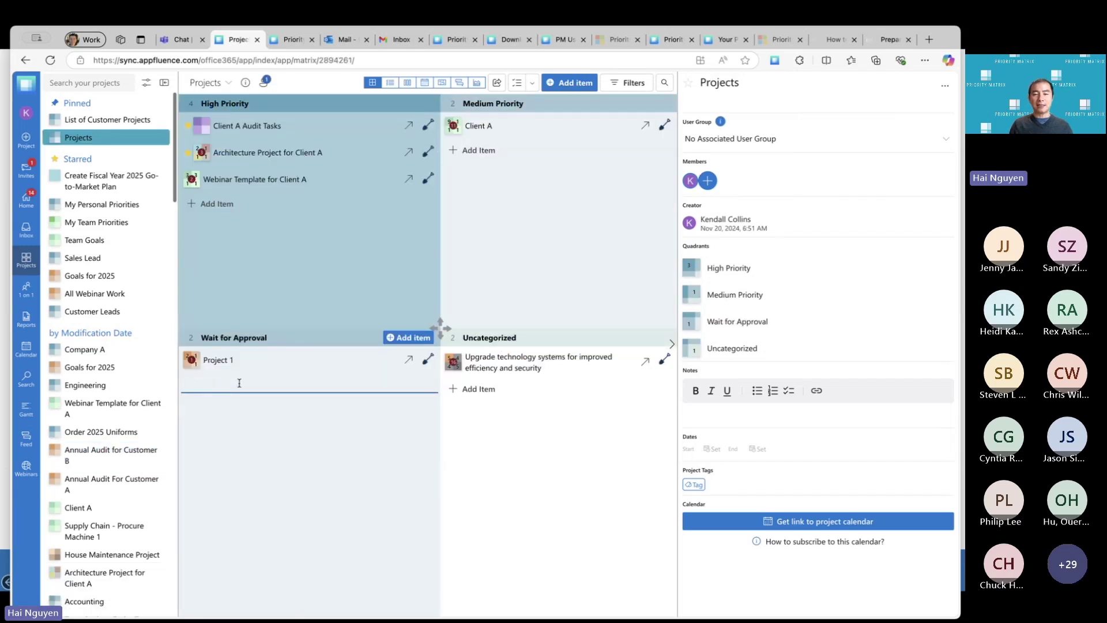
{"action": "key", "text": "ctrl+v"}
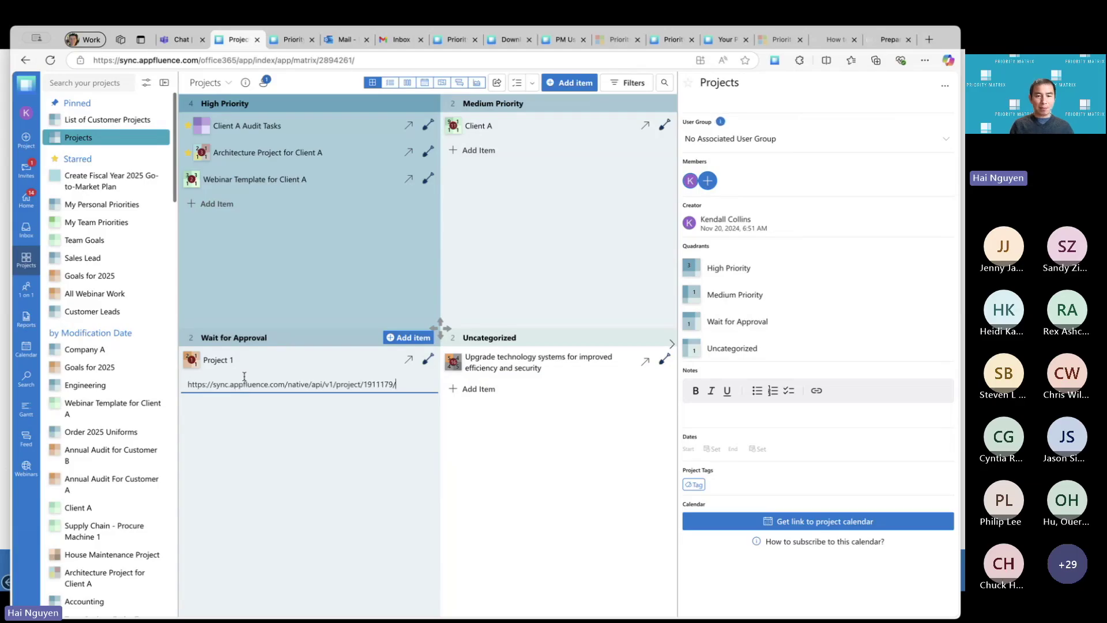
{"action": "key", "text": "Return"}
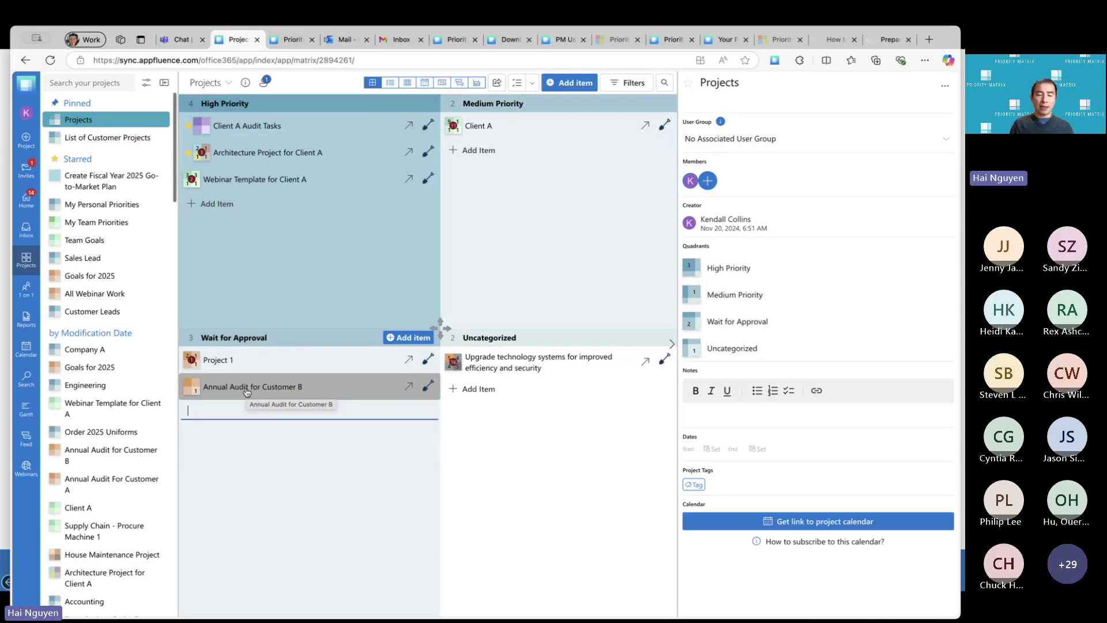
Open the linked "Annual Audit for Customer B" item and enlarge the High Priority quadrant of the matrix.
{"action": "left_click", "coordinate": [247, 390]}
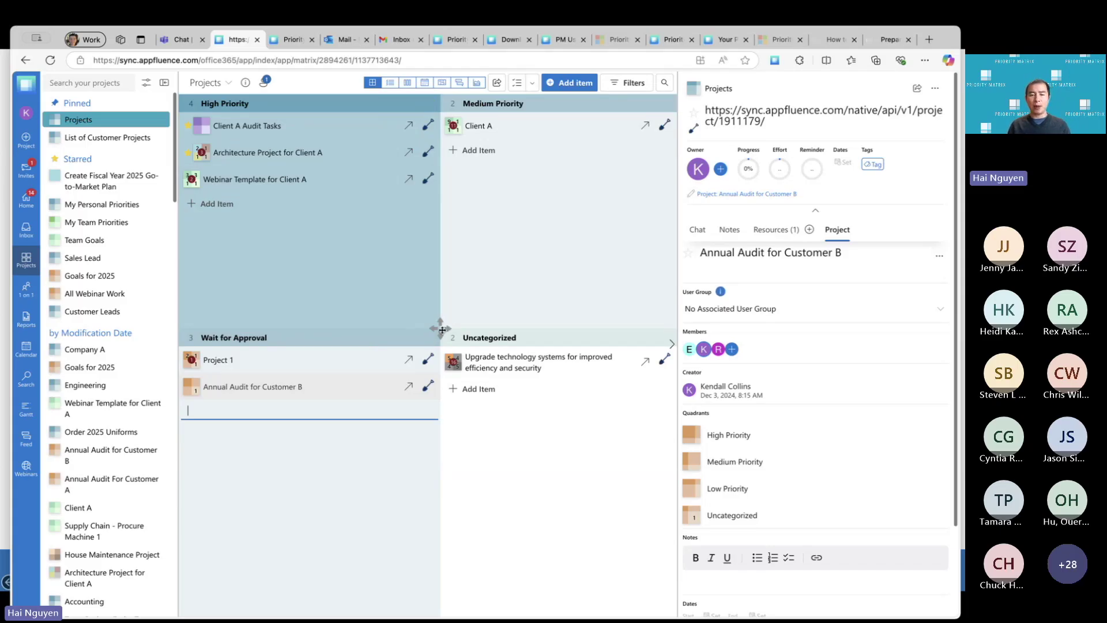
{"action": "left_click_drag", "start_coordinate": [442, 329], "coordinate": [444, 350]}
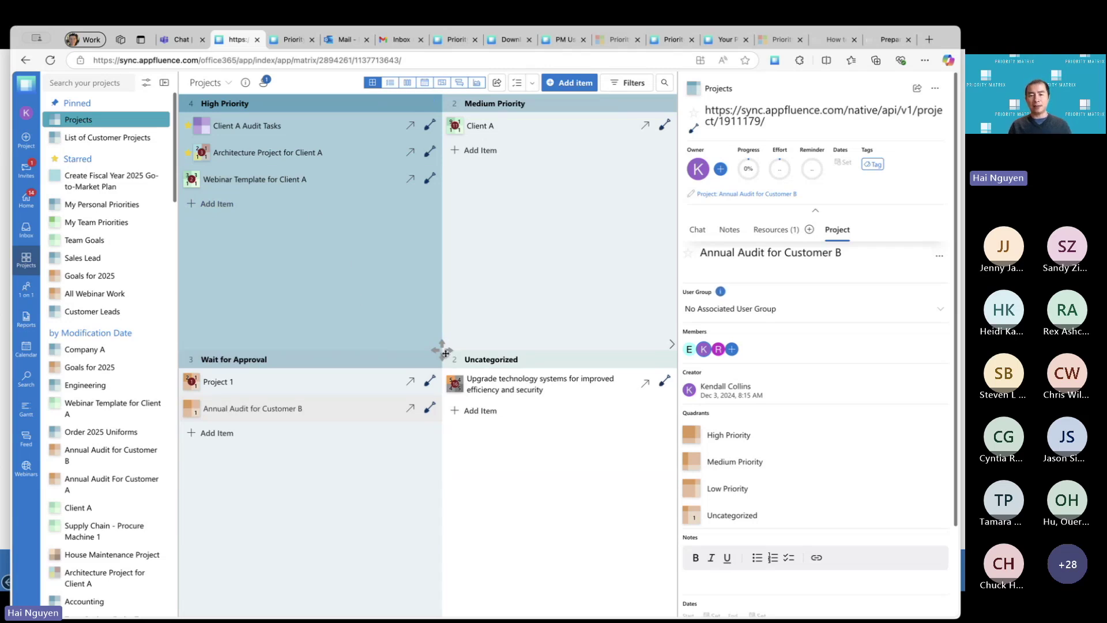
{"action": "left_click_drag", "start_coordinate": [446, 353], "coordinate": [461, 372]}
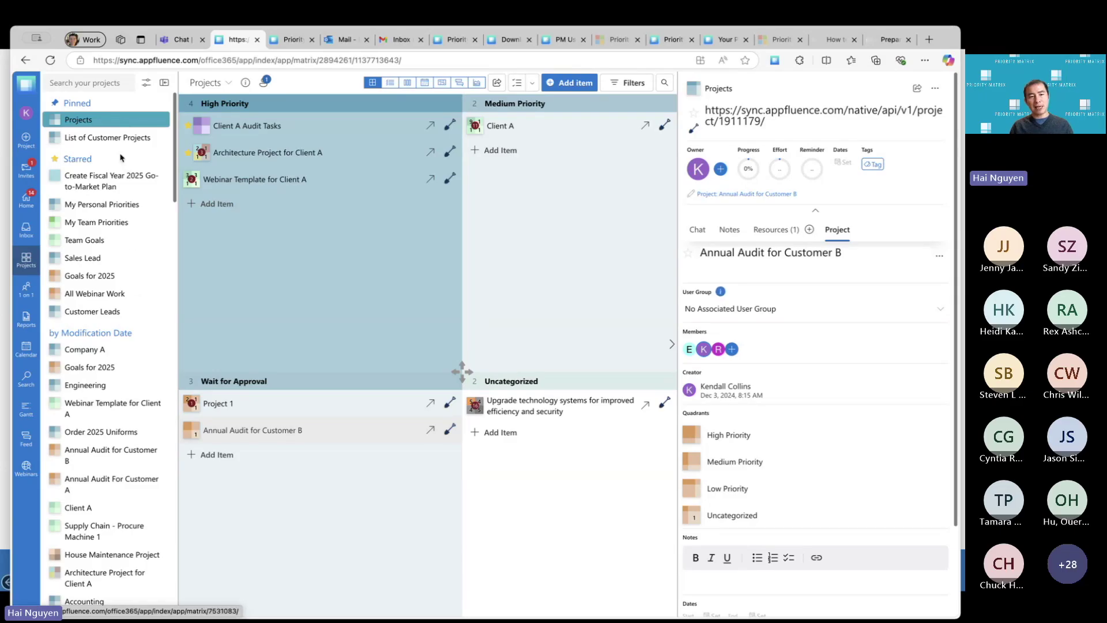
Open the project "Create Fiscal Year 2025 Go-to-Market Plan" and add the first My Team colleague as a project member.
{"action": "left_click", "coordinate": [108, 182]}
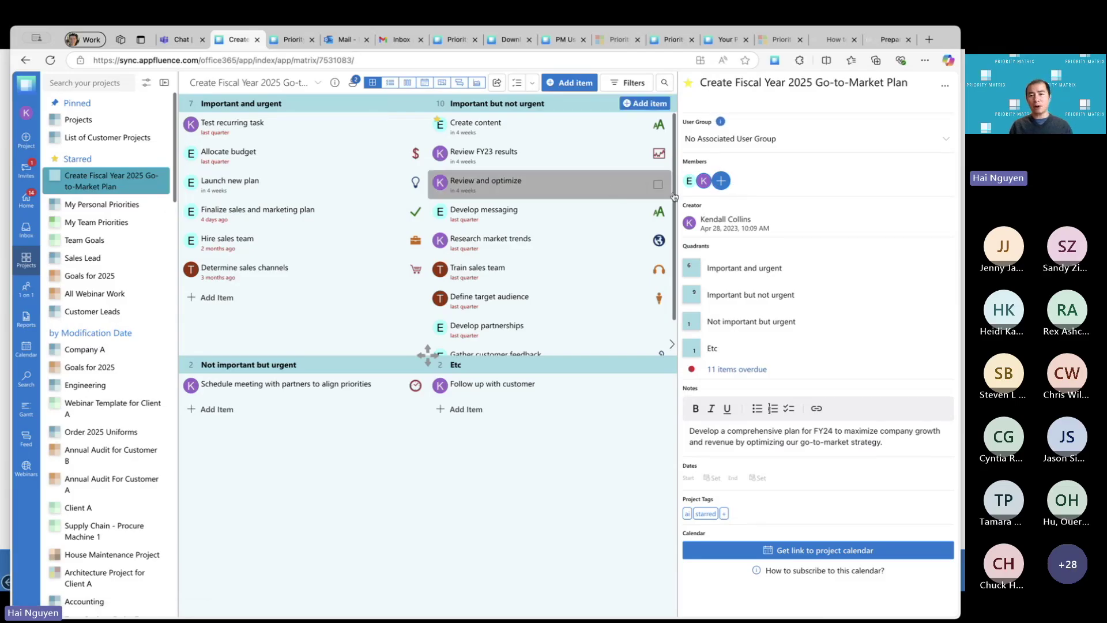
{"action": "left_click", "coordinate": [721, 182]}
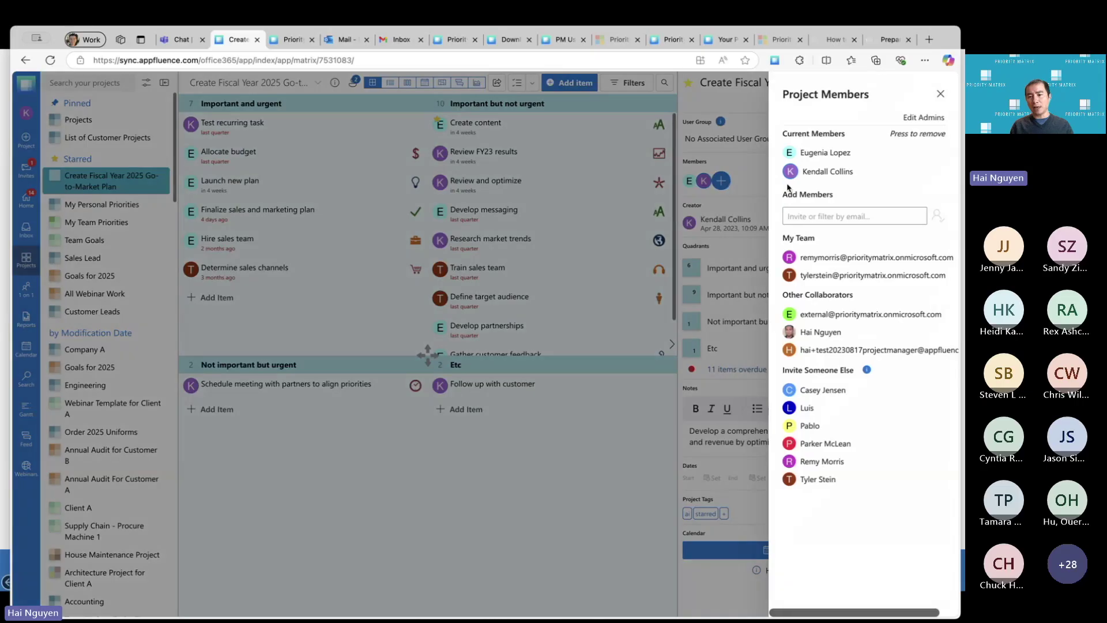
{"action": "left_click", "coordinate": [843, 258]}
{"action": "left_click", "coordinate": [701, 195]}
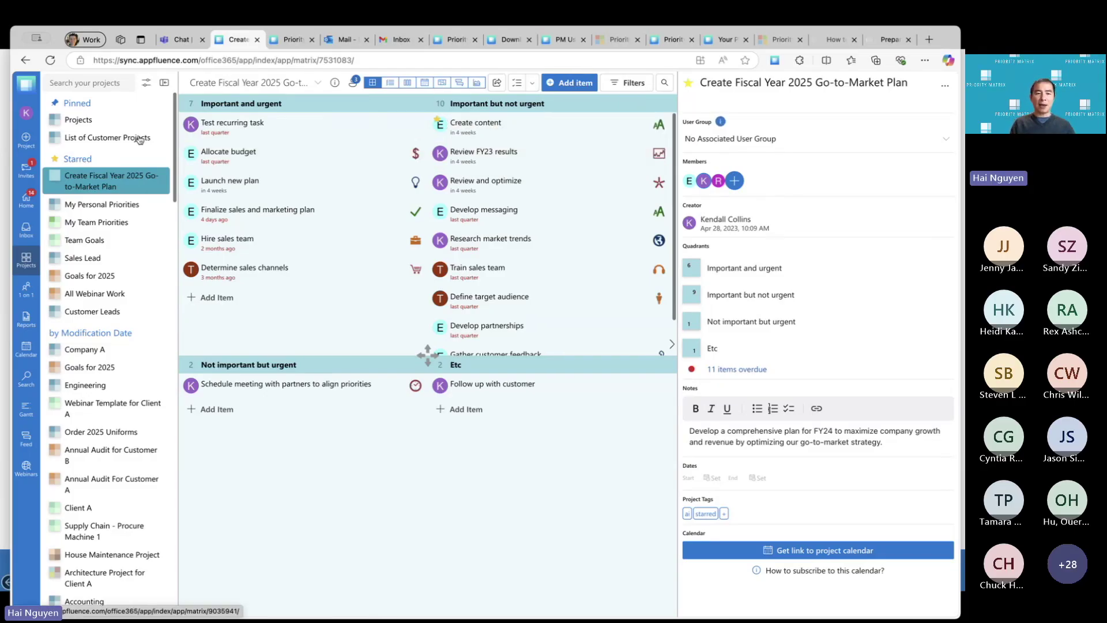
Examine the commands available for the Go-to-Market Plan project and switch to the presentation's "If You Do Nothing Else...." slide.
{"action": "right_click", "coordinate": [105, 181]}
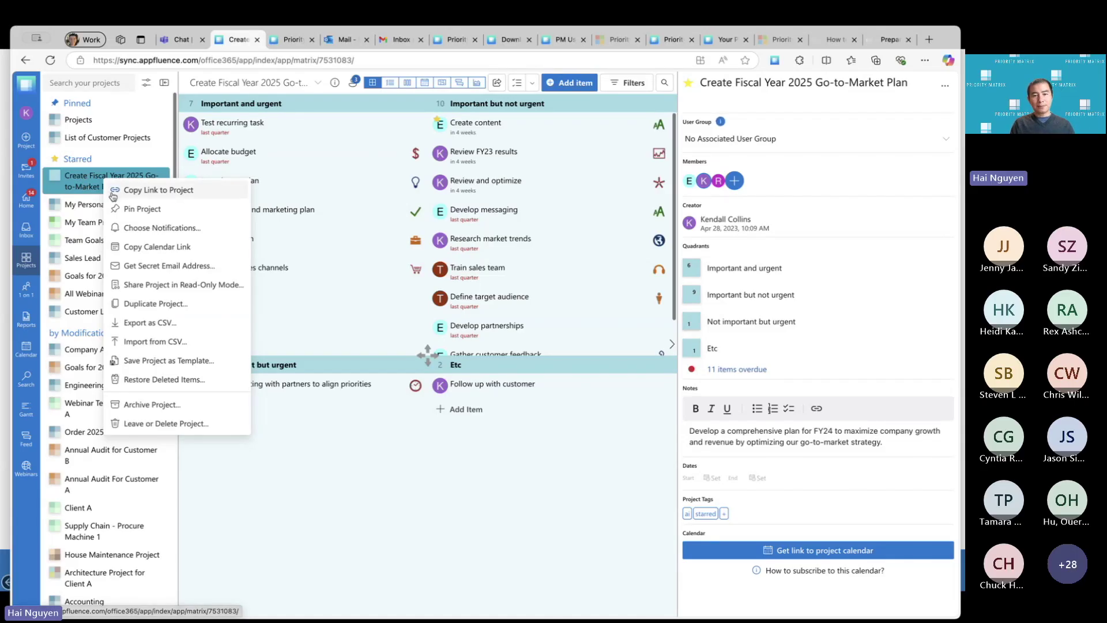
{"action": "left_click", "coordinate": [419, 352]}
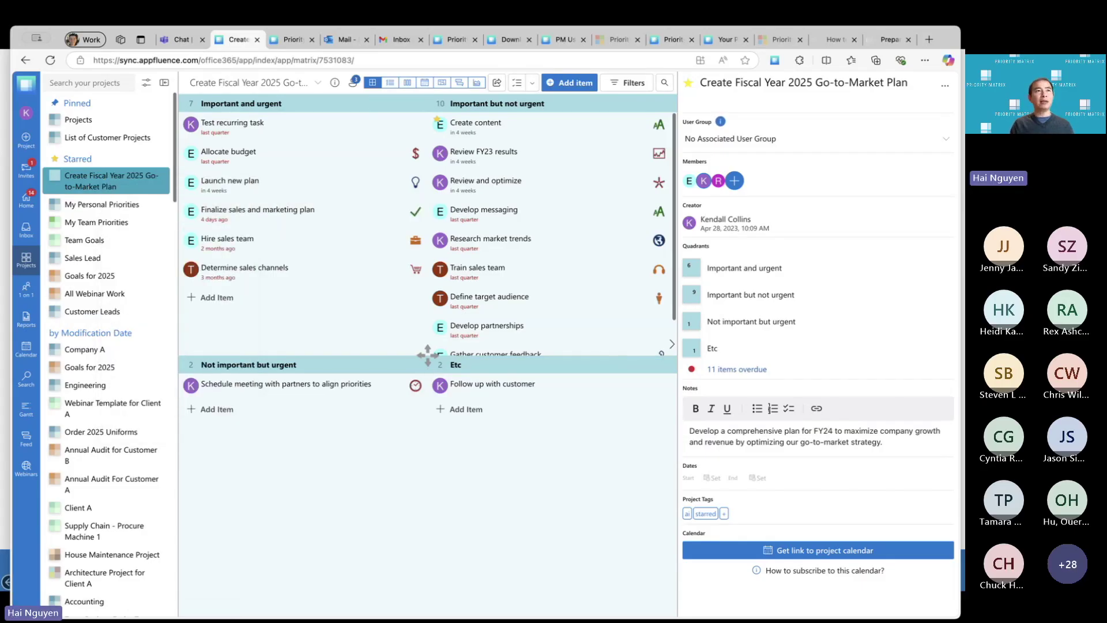
{"action": "key", "text": "super+Tab"}
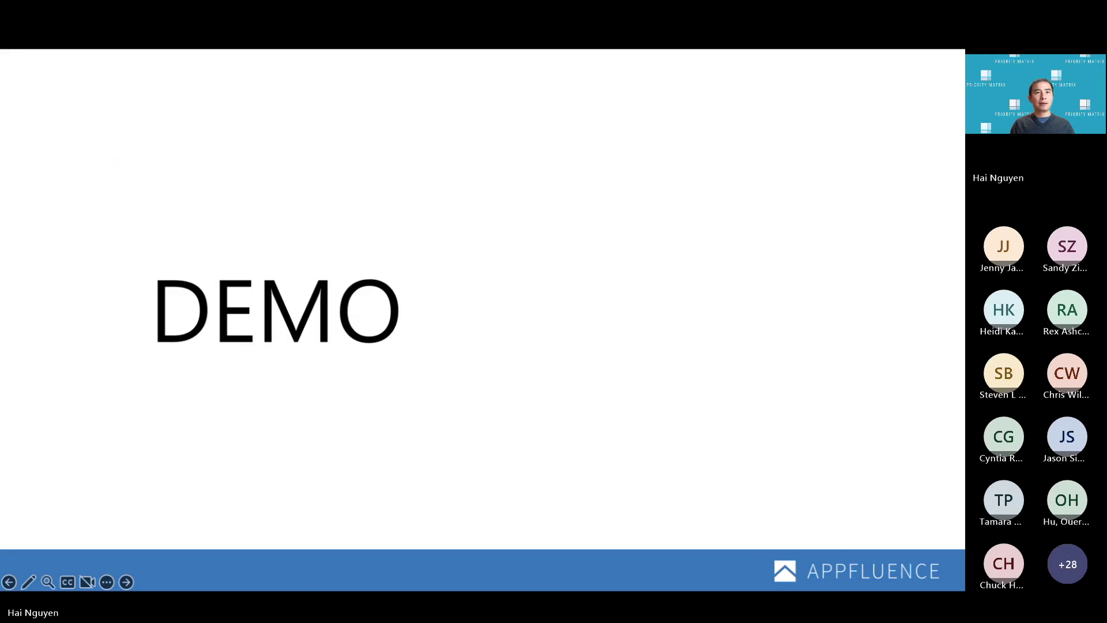
{"action": "key", "text": "Right"}
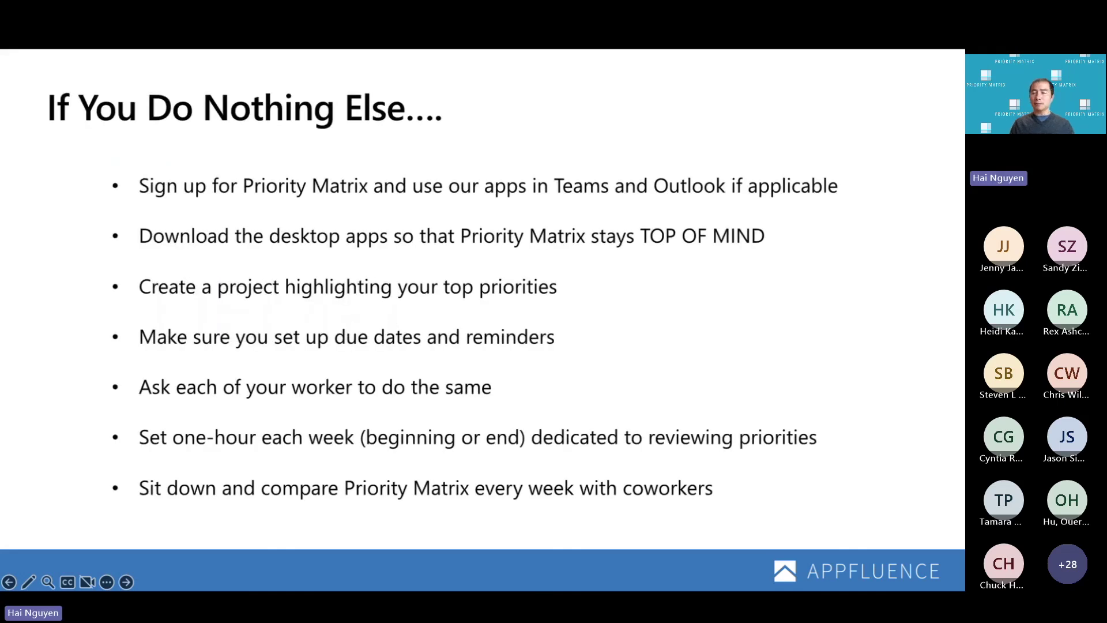
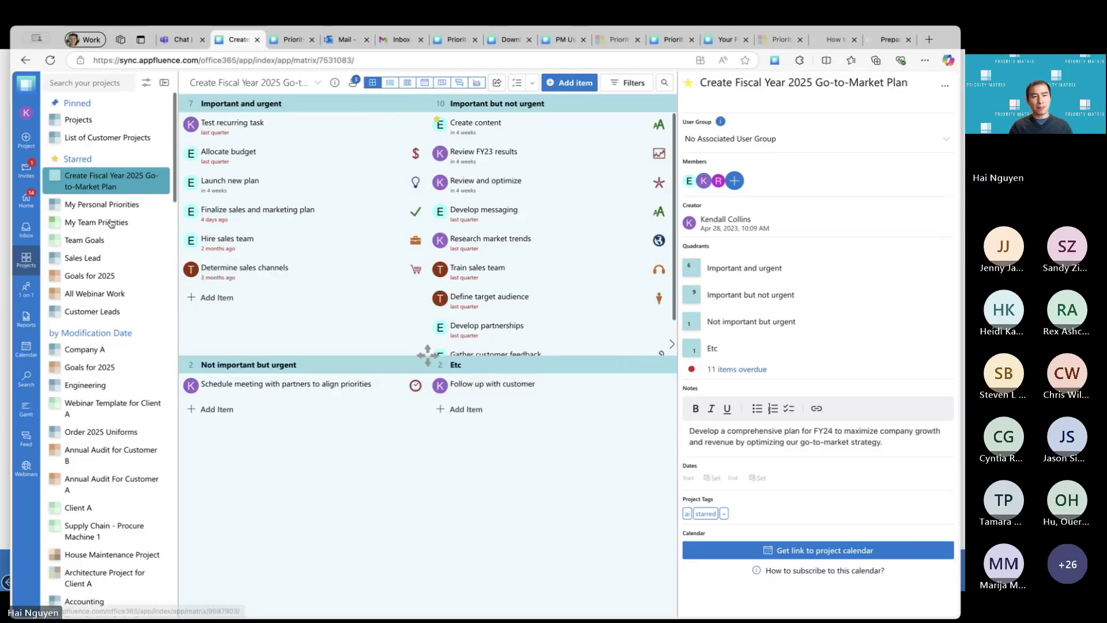
Open the project "My Personal Priorities" and add the item "Task with subtask" to the Low Priority quadrant.
{"action": "left_click", "coordinate": [101, 204]}
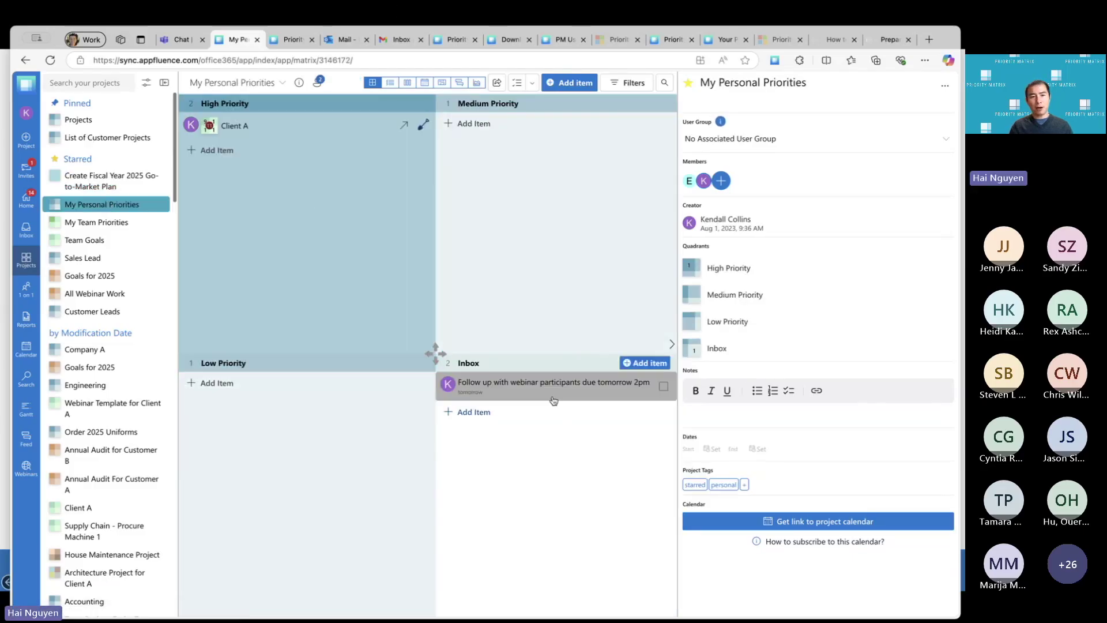
{"action": "left_click", "coordinate": [314, 381]}
{"action": "type", "text": "c"}
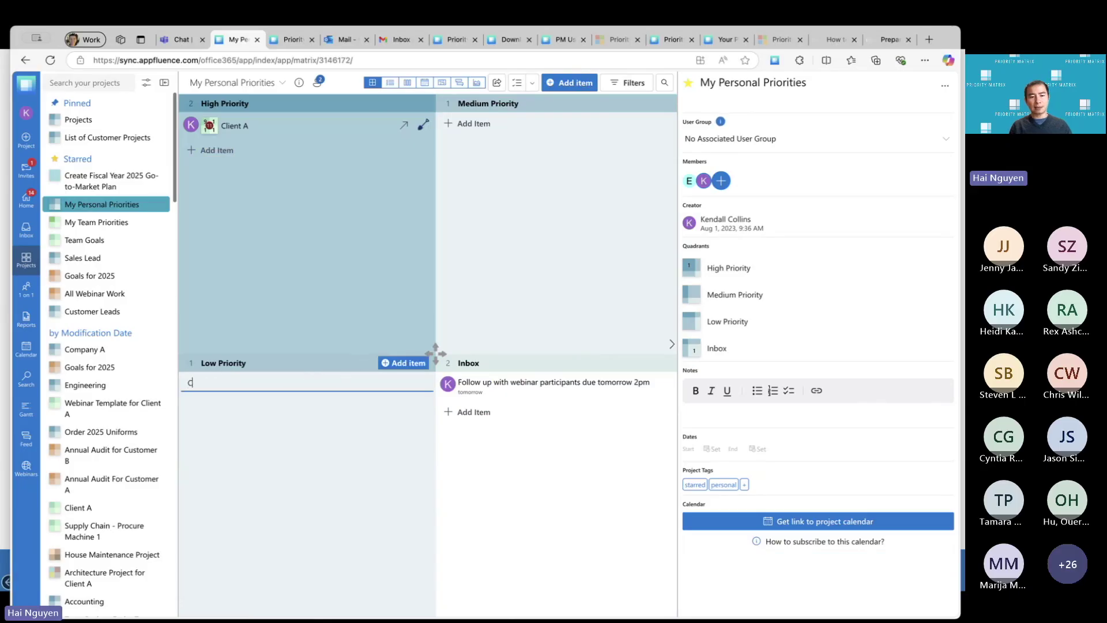
{"action": "key", "text": "BackSpace"}
{"action": "type", "text": "Task with subtask"}
{"action": "key", "text": "Return"}
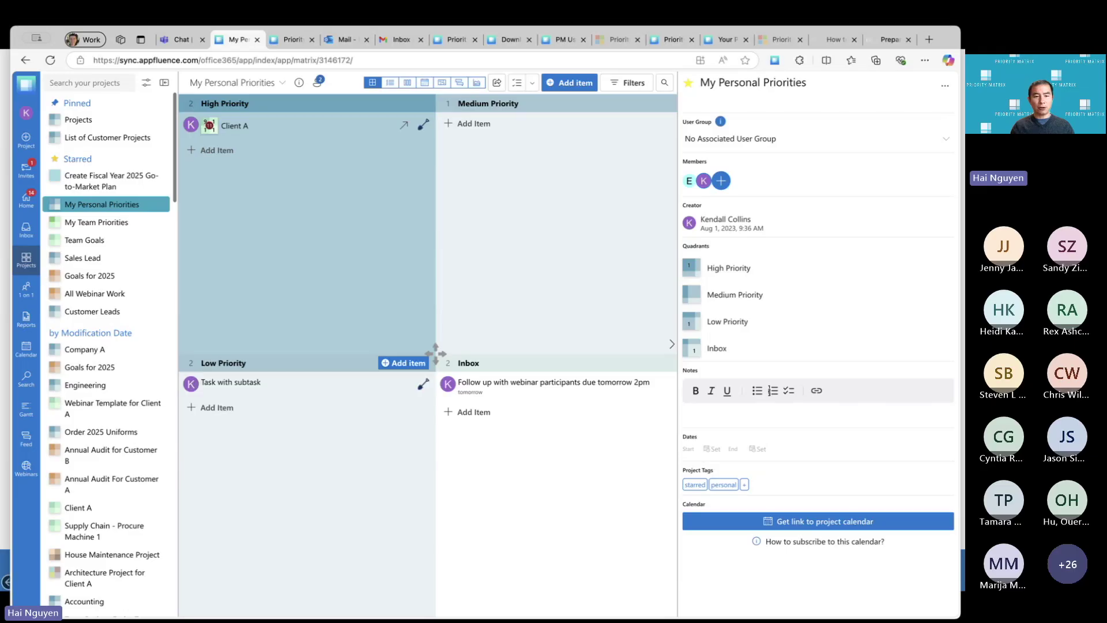
Open "Task with subtask" and create a checklist in its notes with Subtask 1, Subtask 2 and Subtask 3.
{"action": "left_click", "coordinate": [218, 391]}
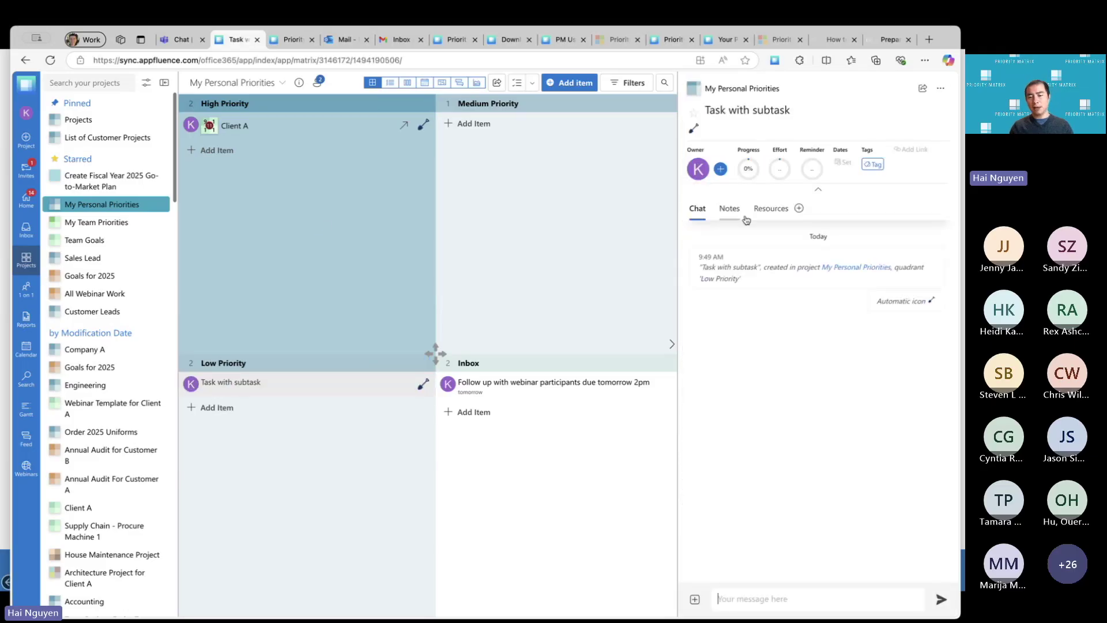
{"action": "left_click", "coordinate": [727, 207]}
{"action": "left_click", "coordinate": [716, 233]}
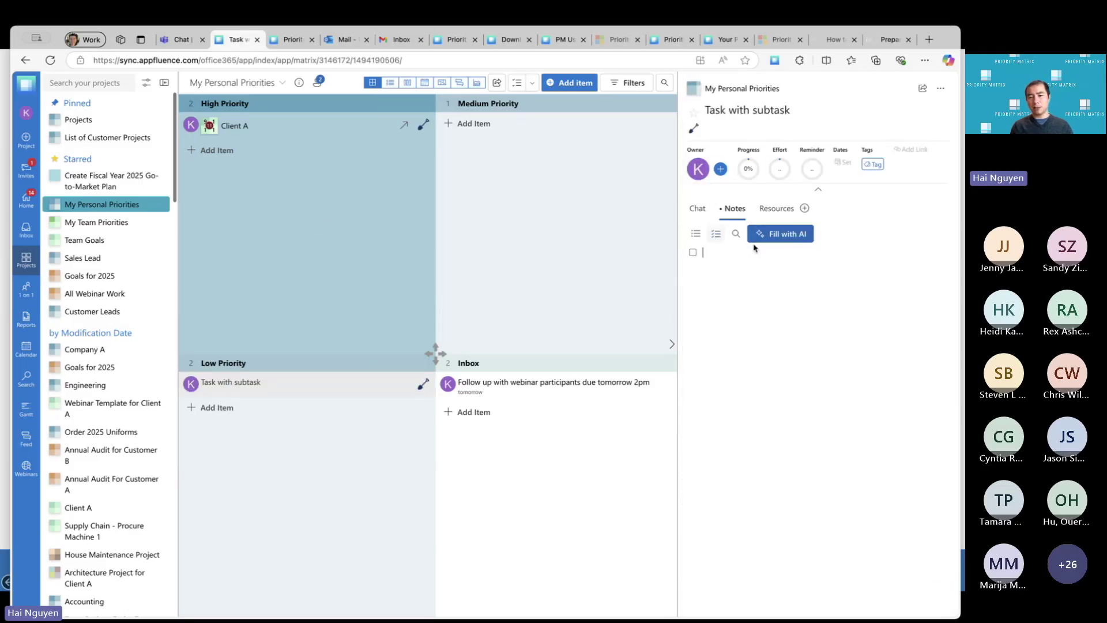
{"action": "type", "text": "Subtask 1"}
{"action": "key", "text": "Return"}
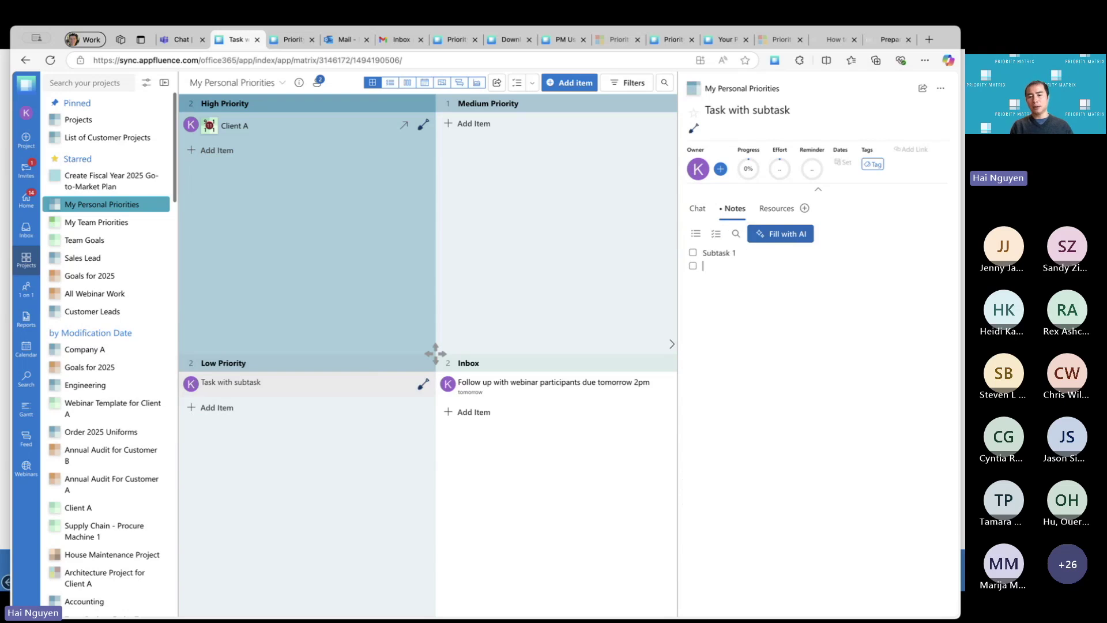
{"action": "type", "text": "Subtask 2"}
{"action": "key", "text": "Return"}
{"action": "type", "text": "Sub"}
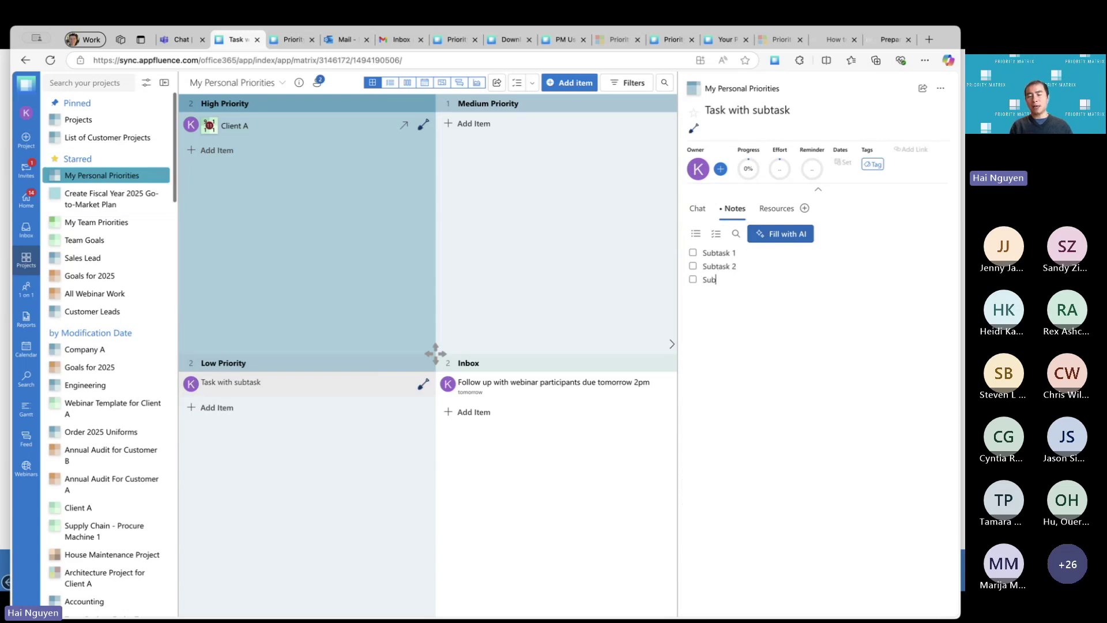
{"action": "type", "text": "task 3"}
{"action": "key", "text": "Return"}
{"action": "key", "text": "Return"}
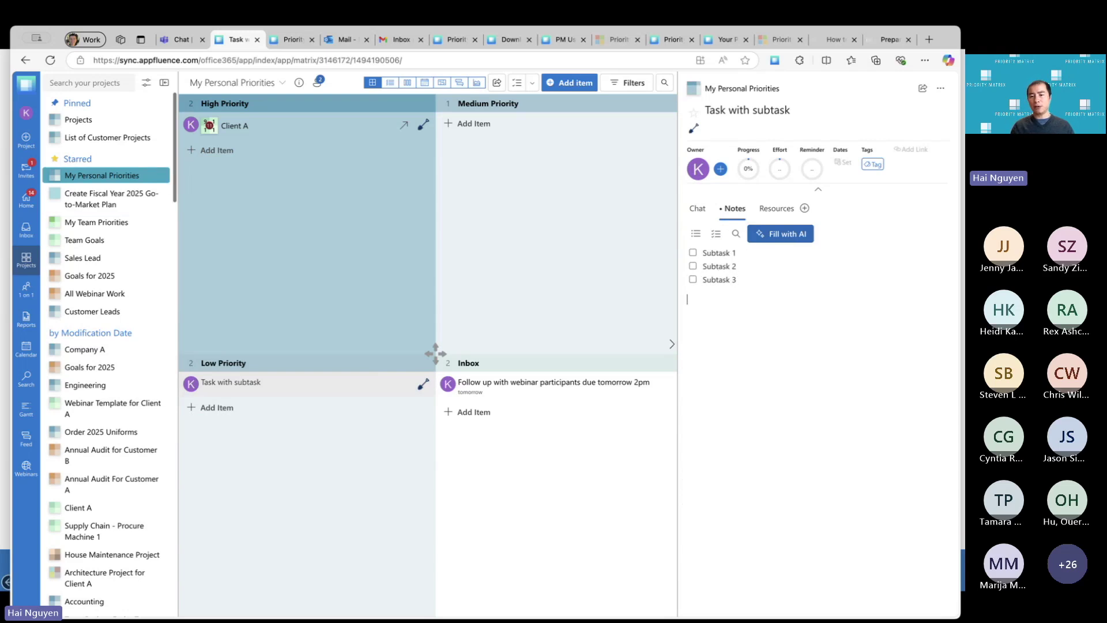
View the chat, notes and resources of "Task with subtask" and examine the additional commands available for the item.
{"action": "left_click", "coordinate": [696, 211]}
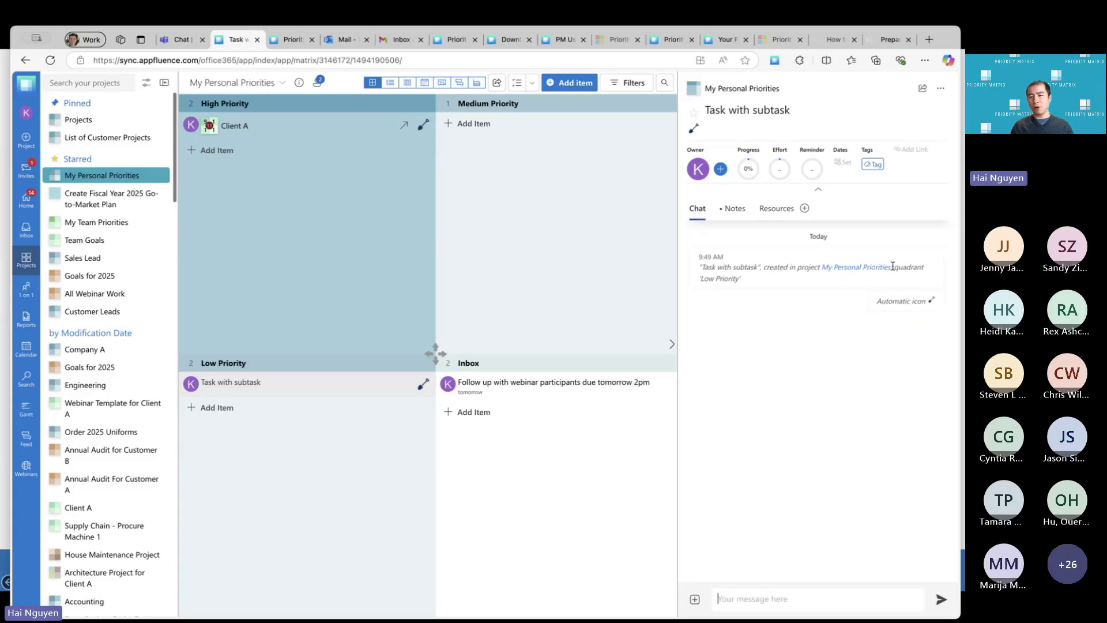
{"action": "left_click", "coordinate": [742, 216]}
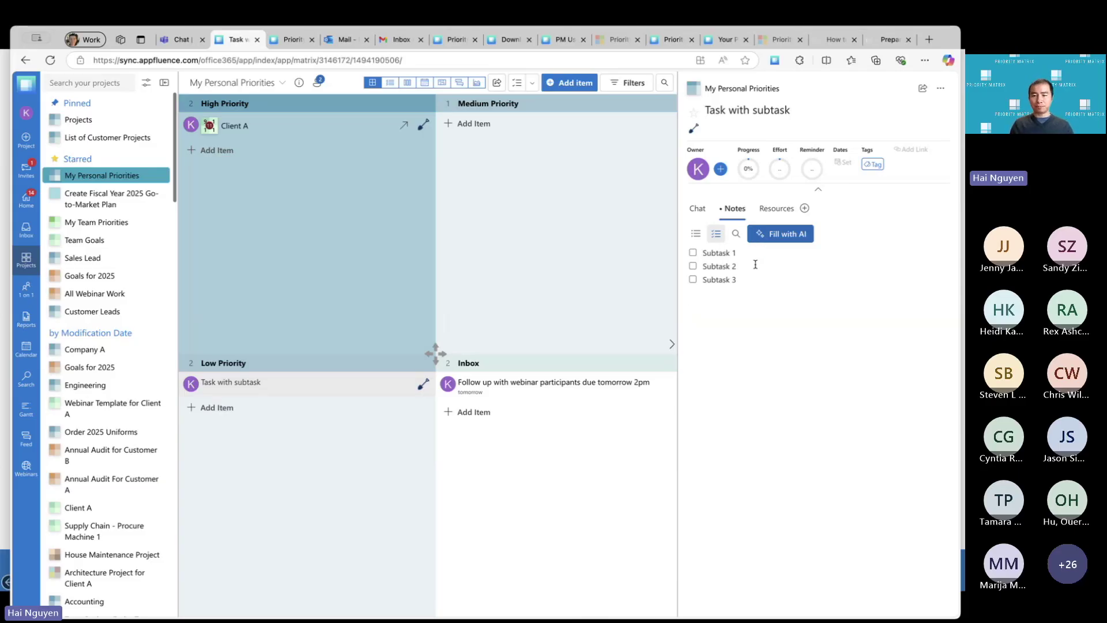
{"action": "left_click", "coordinate": [778, 209]}
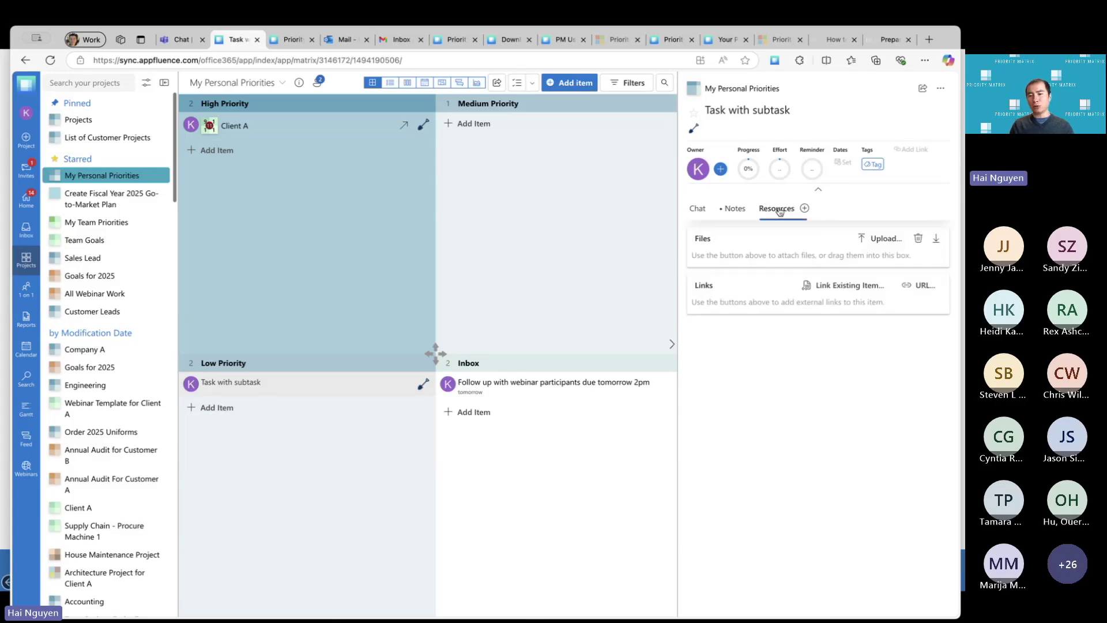
{"action": "left_click", "coordinate": [941, 88]}
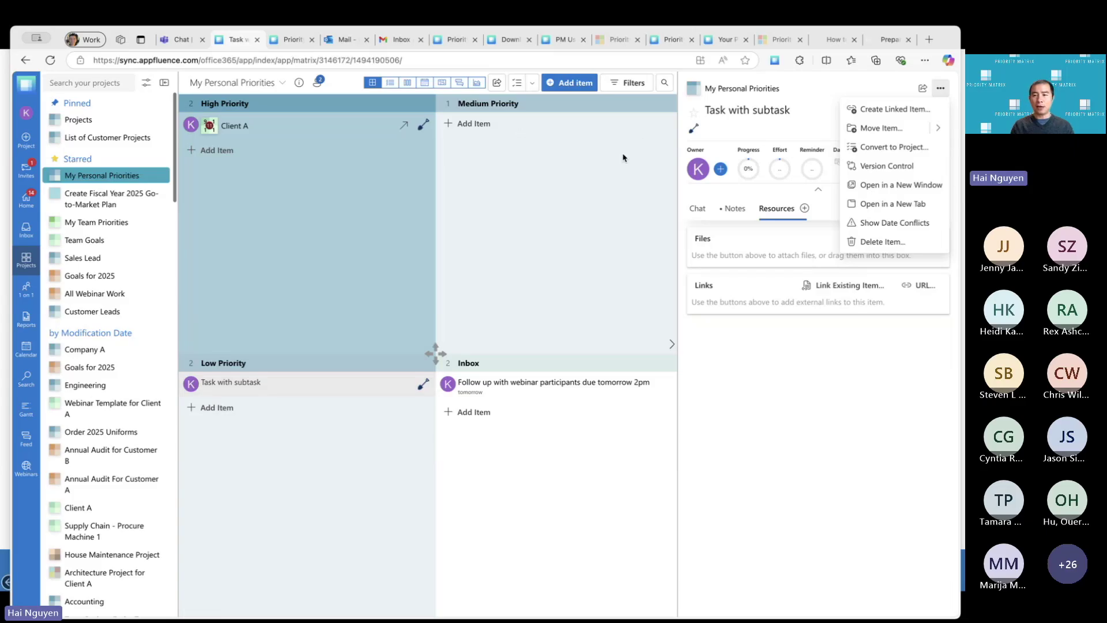
Show the project details of "My Personal Priorities" and examine its additional commands, including the secret email address option.
{"action": "left_click", "coordinate": [298, 82]}
{"action": "left_click", "coordinate": [944, 86]}
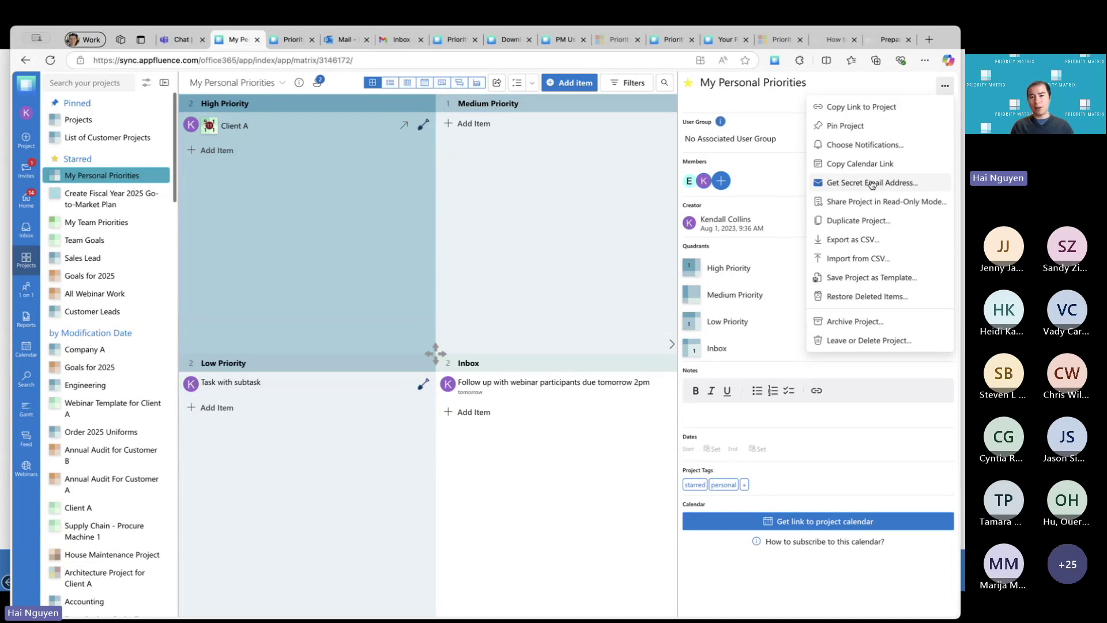
{"action": "left_click", "coordinate": [438, 354]}
Open the Workload Management report and set its mode to Effort (h).
{"action": "mouse_move", "coordinate": [27, 318]}
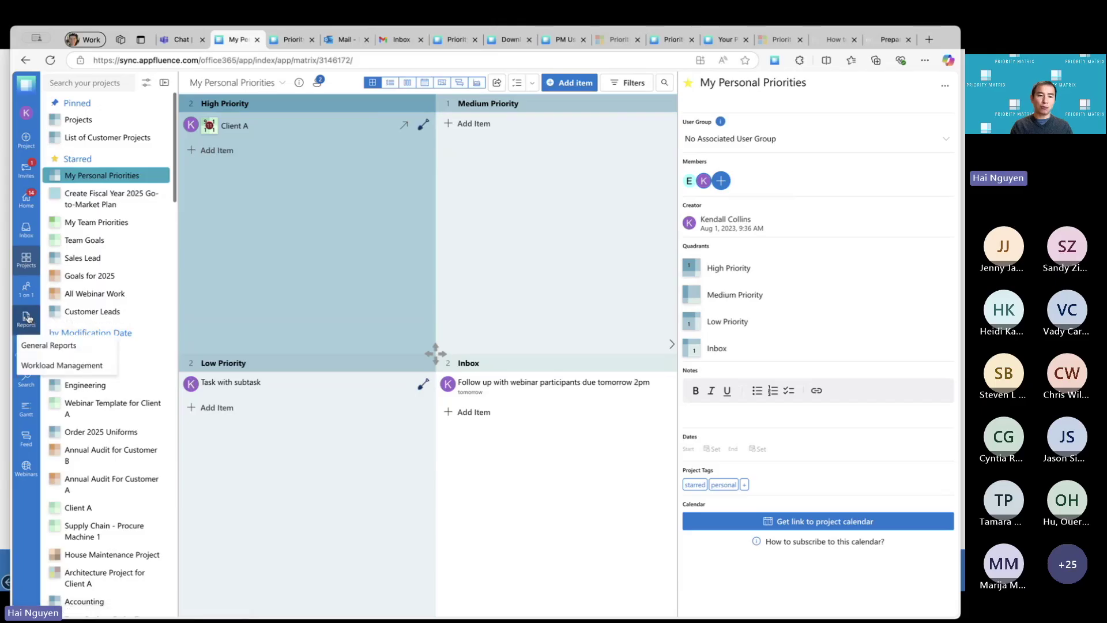
{"action": "left_click", "coordinate": [73, 365]}
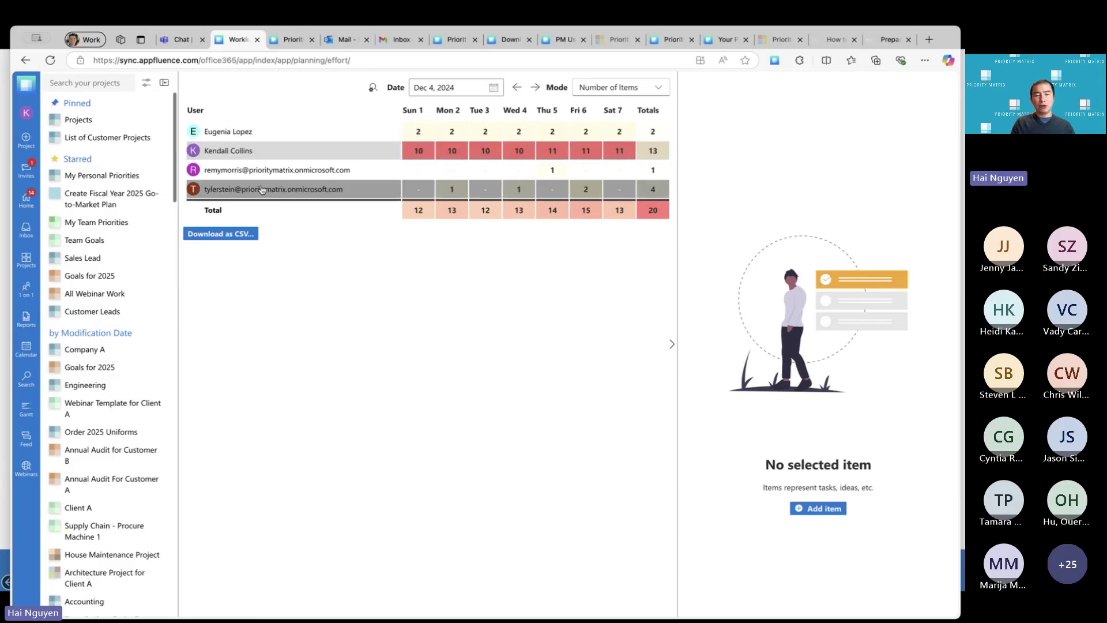
{"action": "left_click", "coordinate": [657, 89]}
{"action": "left_click", "coordinate": [631, 131]}
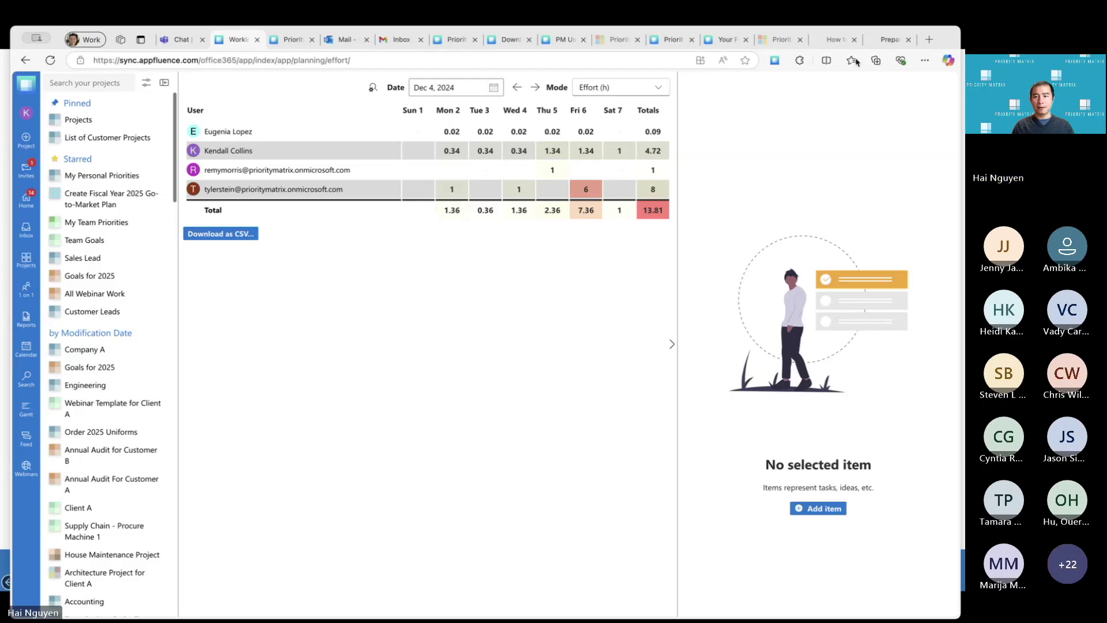
Maximize the browser window and examine the supported platforms on the Connectors page.
{"action": "double_click", "coordinate": [936, 37]}
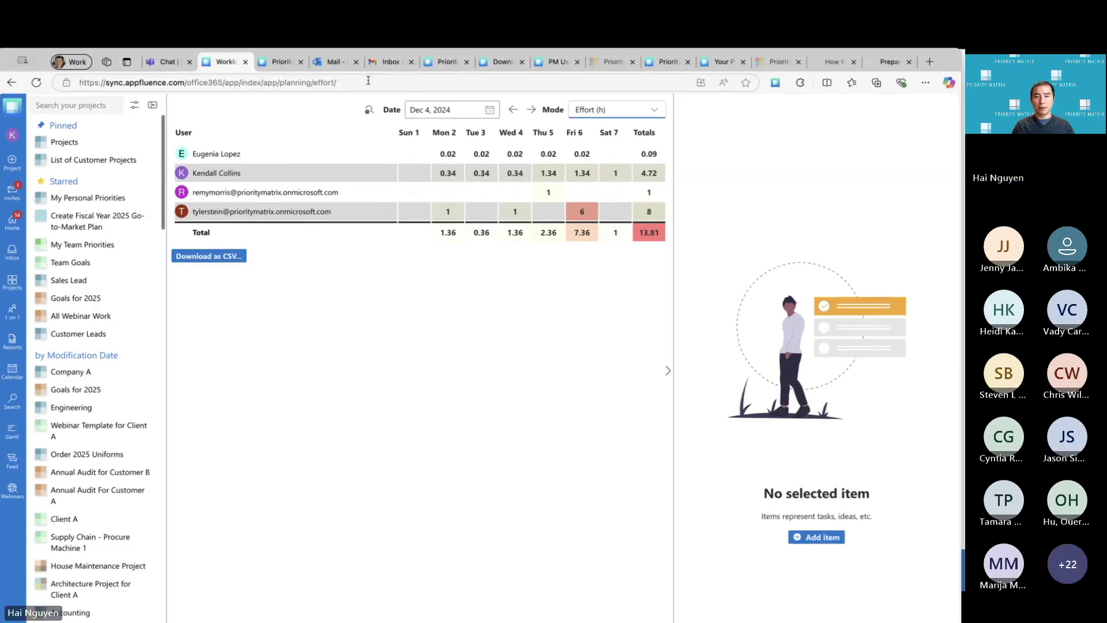
{"action": "left_click", "coordinate": [443, 62]}
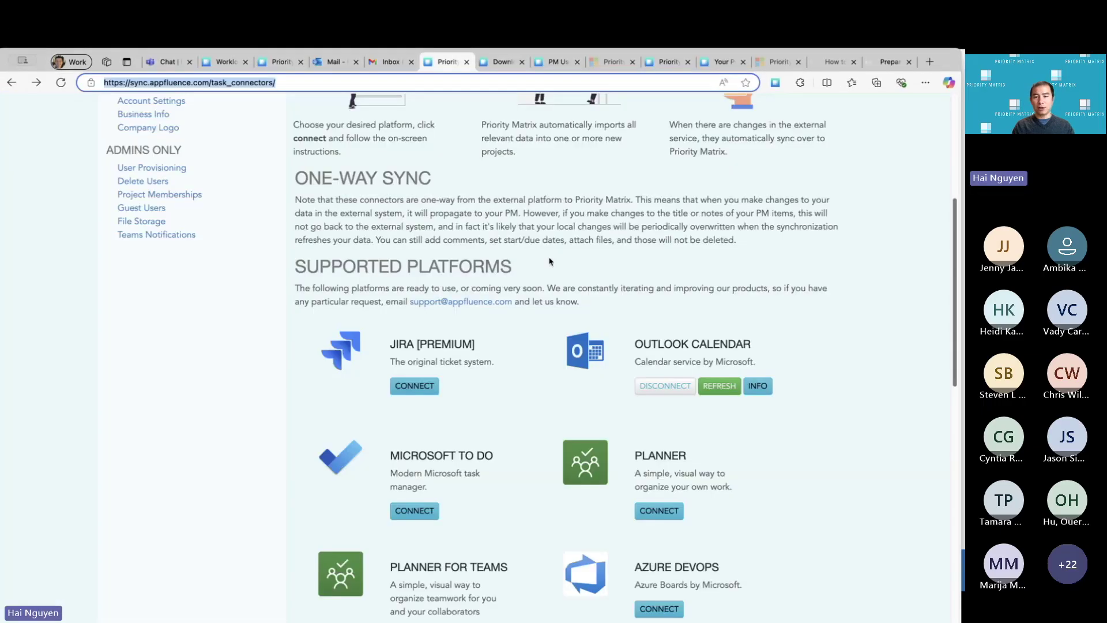
{"action": "scroll", "coordinate": [699, 282], "scroll_direction": "down", "scroll_amount": 1}
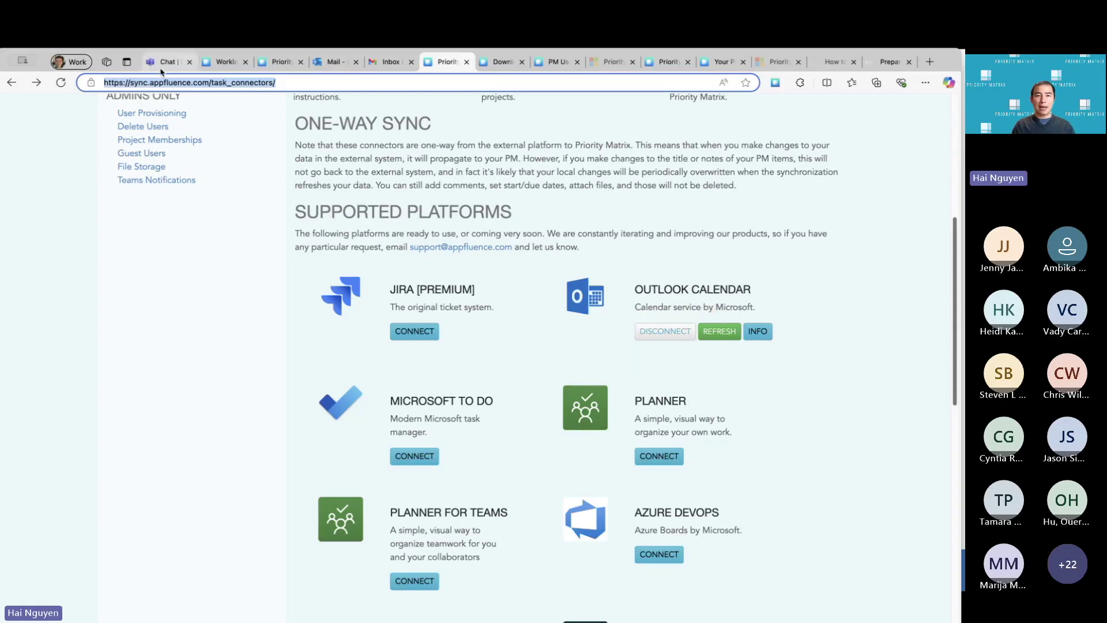
Return to the Priority Matrix web app and open the project "Create Fiscal Year 2025 Go-to-Market Plan".
{"action": "left_click", "coordinate": [226, 63]}
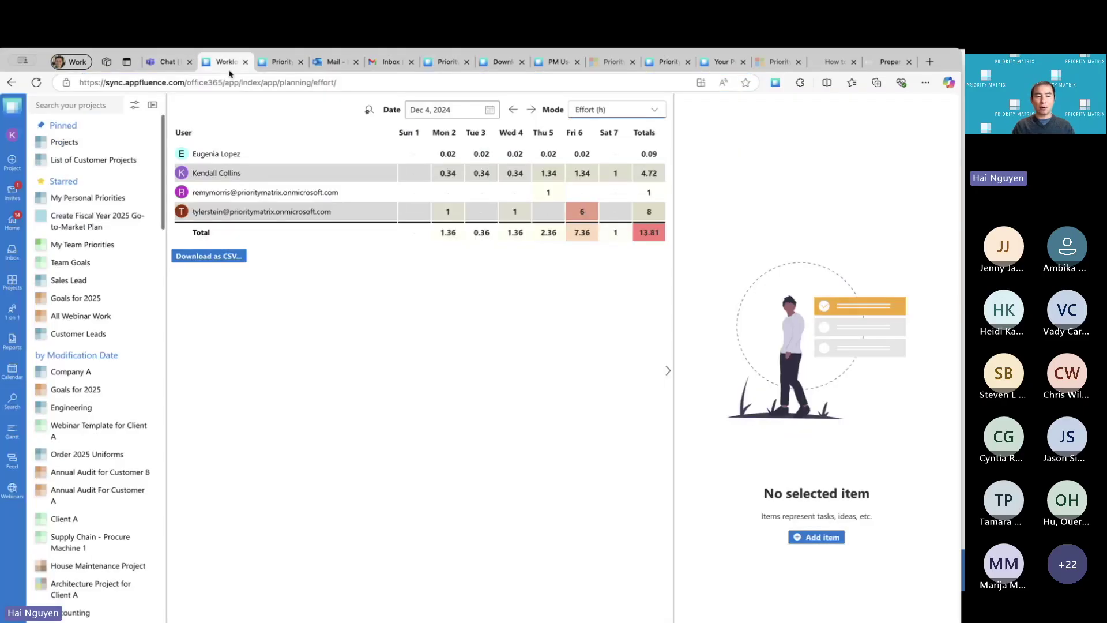
{"action": "left_click", "coordinate": [80, 219]}
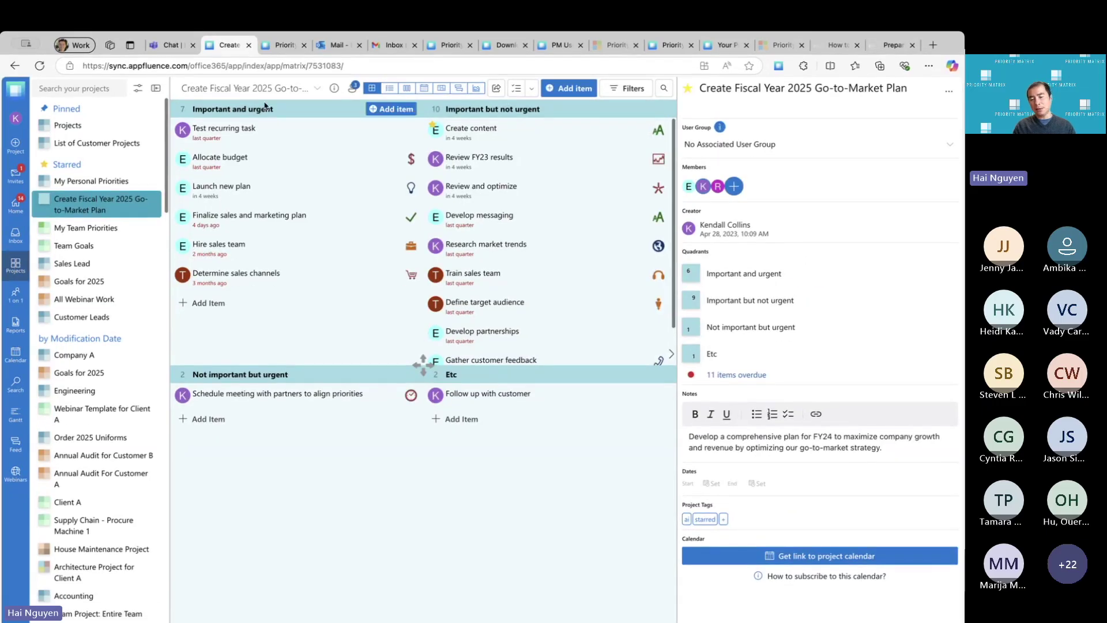
Generate the calendar subscription link for the "Create Fiscal Year 2025 Go-to-Market Plan" project and copy it.
{"action": "left_click", "coordinate": [820, 559]}
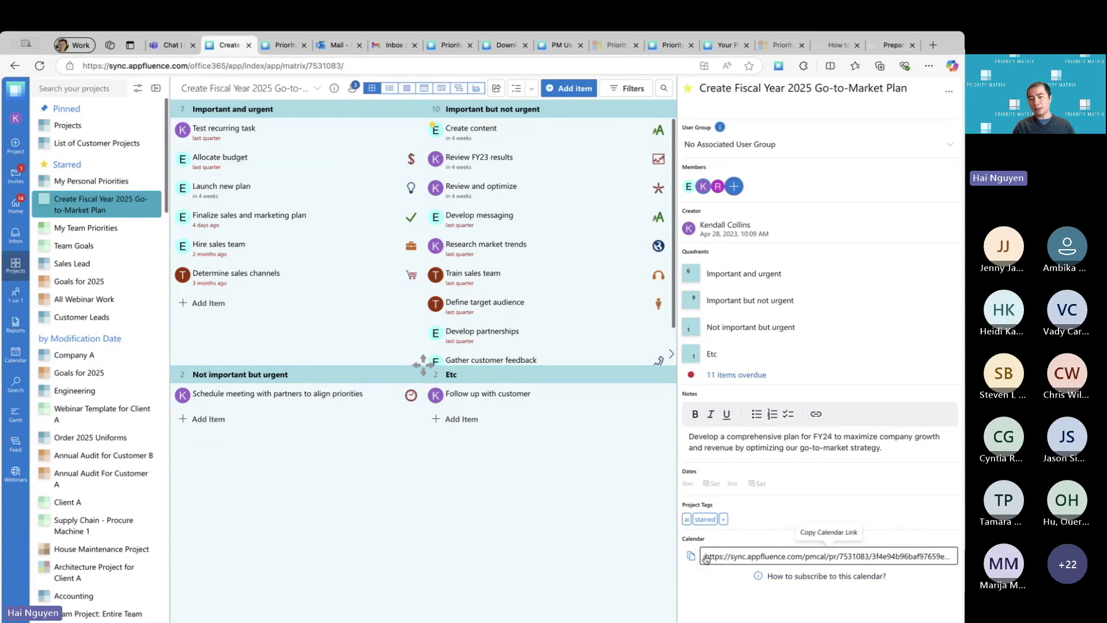
{"action": "left_click", "coordinate": [691, 556]}
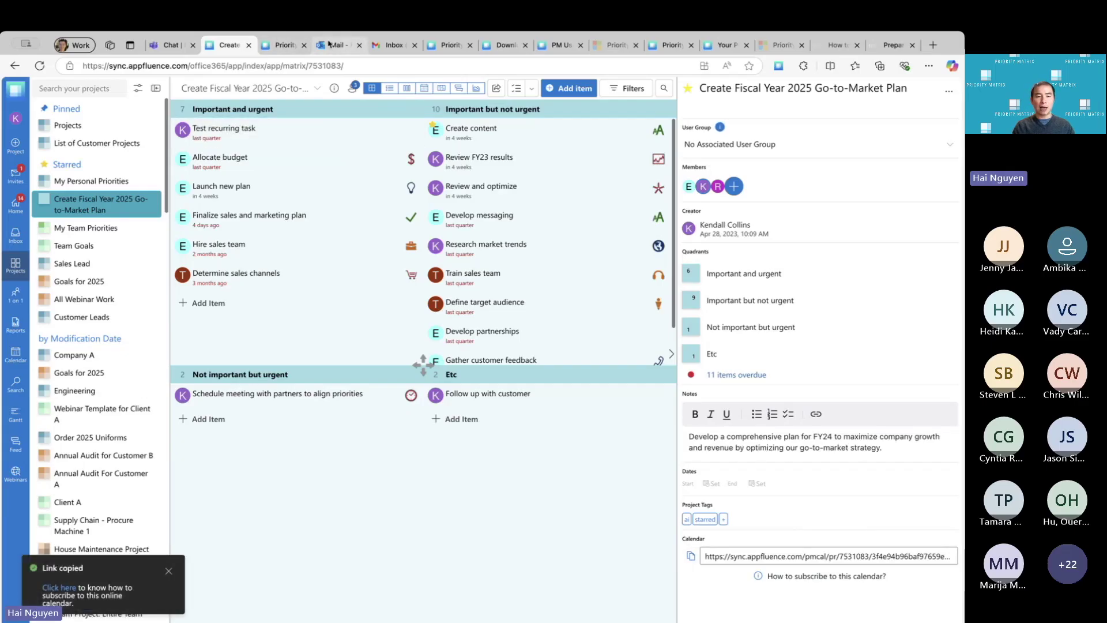
Switch to the Outlook calendar and start a Subscribe from web calendar using the copied project calendar link.
{"action": "left_click", "coordinate": [330, 44]}
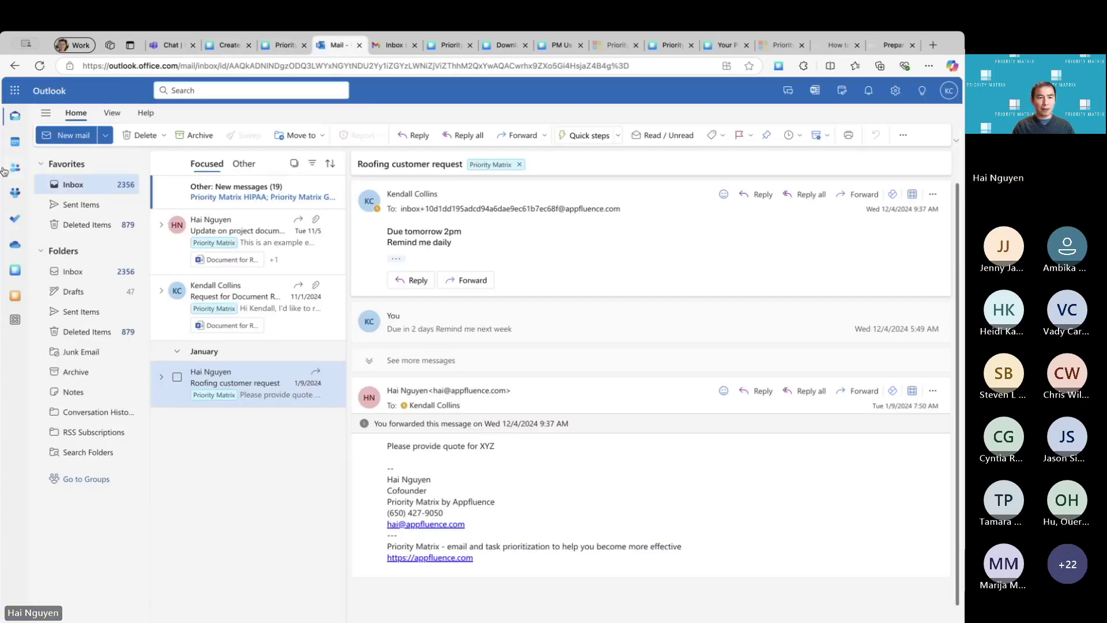
{"action": "left_click", "coordinate": [15, 142]}
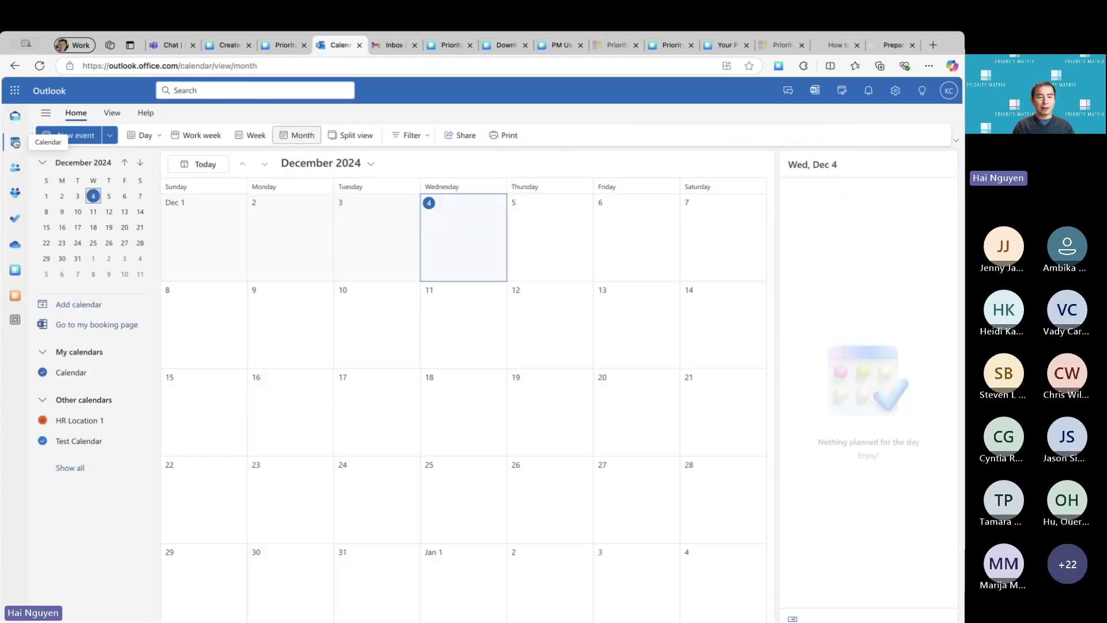
{"action": "left_click", "coordinate": [84, 307]}
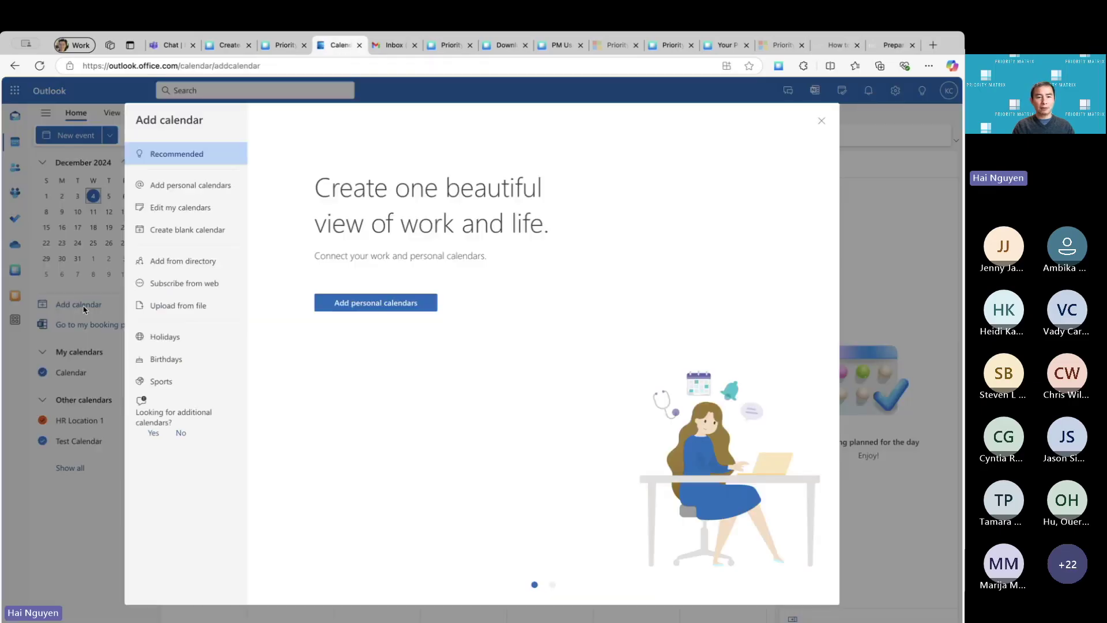
{"action": "left_click", "coordinate": [190, 284]}
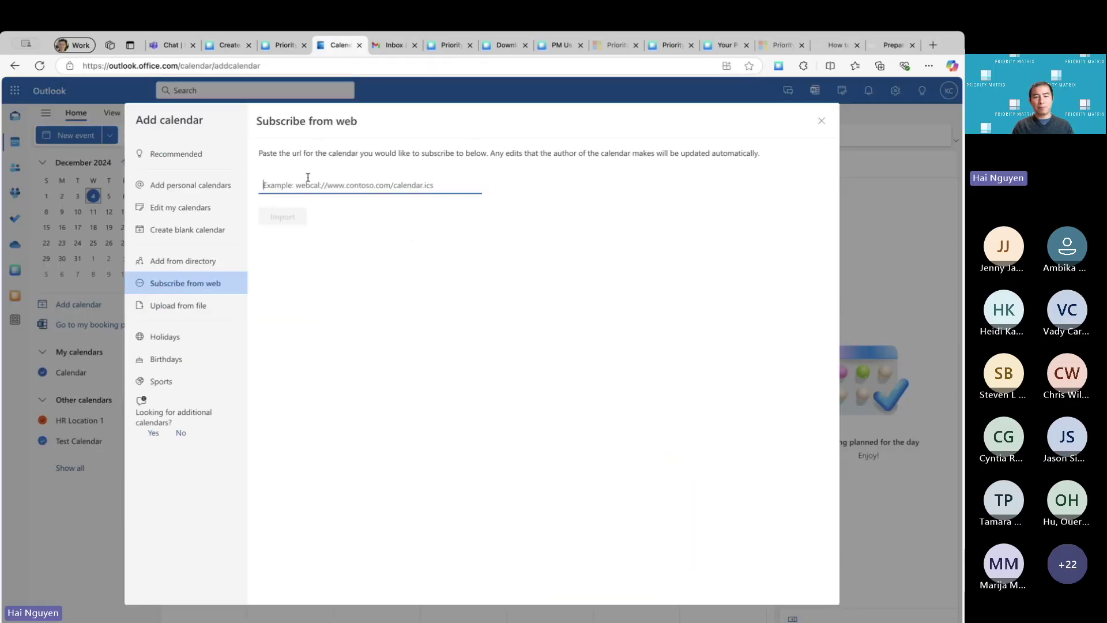
{"action": "key", "text": "ctrl+v"}
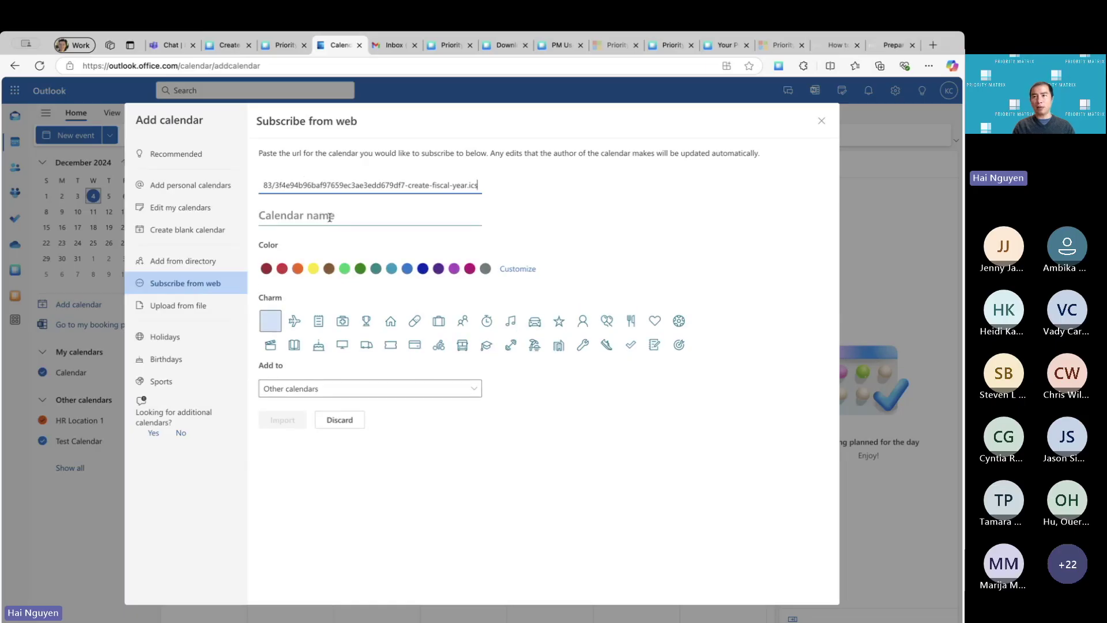
{"action": "left_click", "coordinate": [329, 217]}
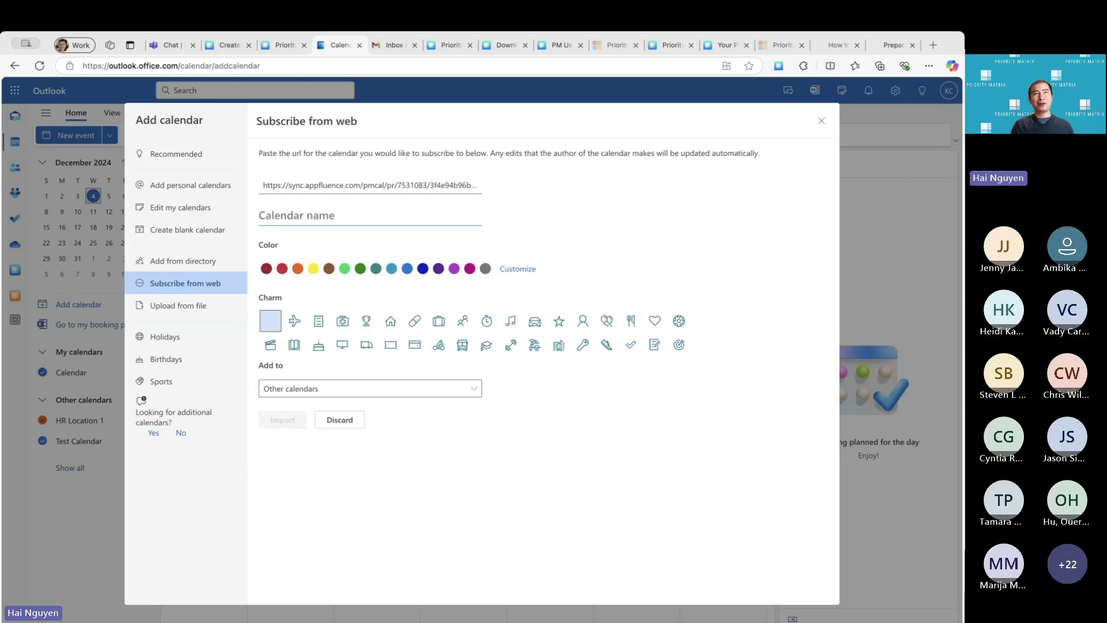
Close the web calendar subscription form without importing the calendar.
{"action": "left_click", "coordinate": [821, 122]}
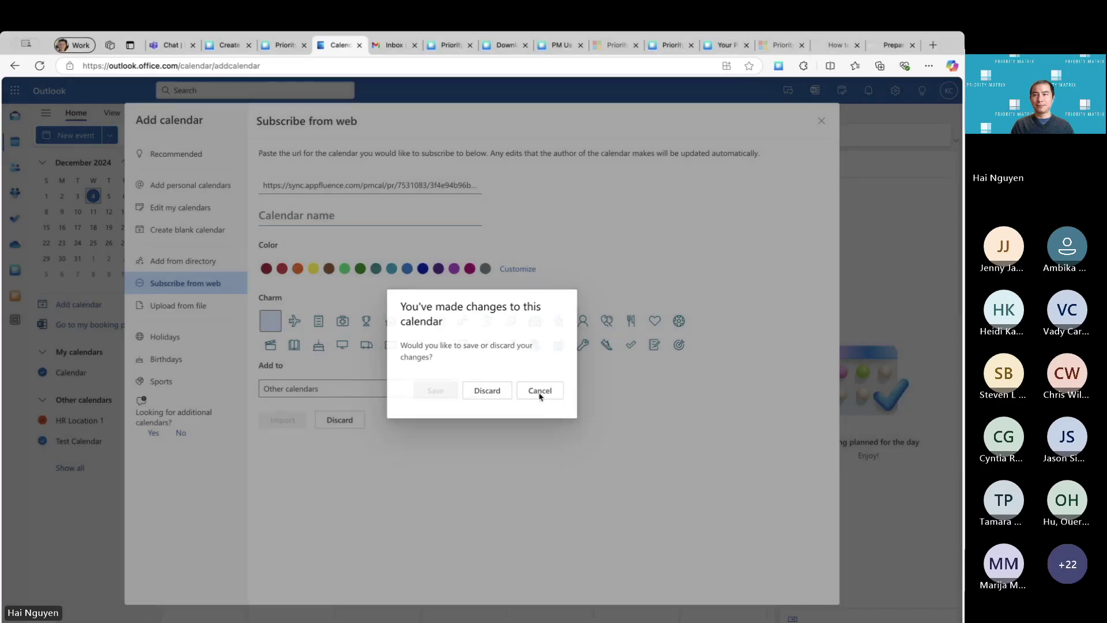
{"action": "left_click", "coordinate": [539, 390]}
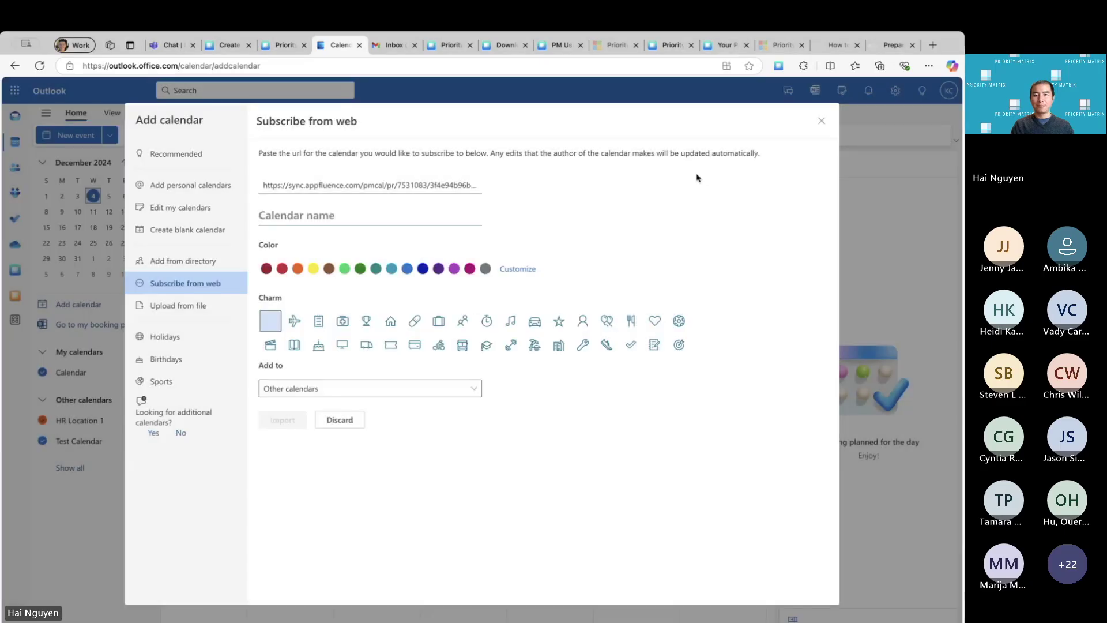
{"action": "left_click", "coordinate": [822, 122]}
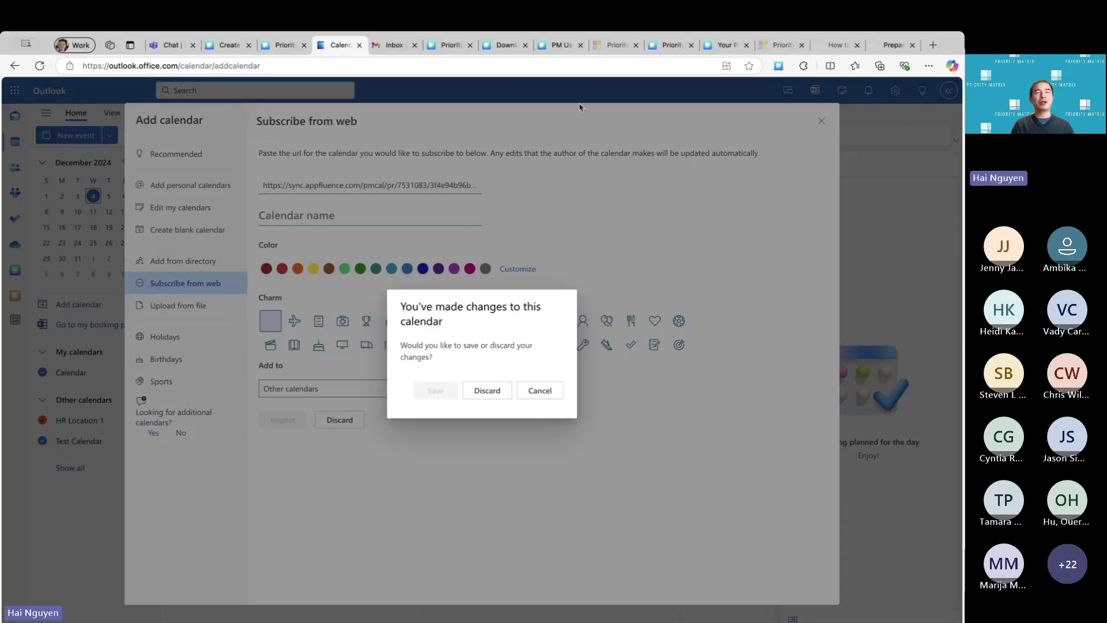